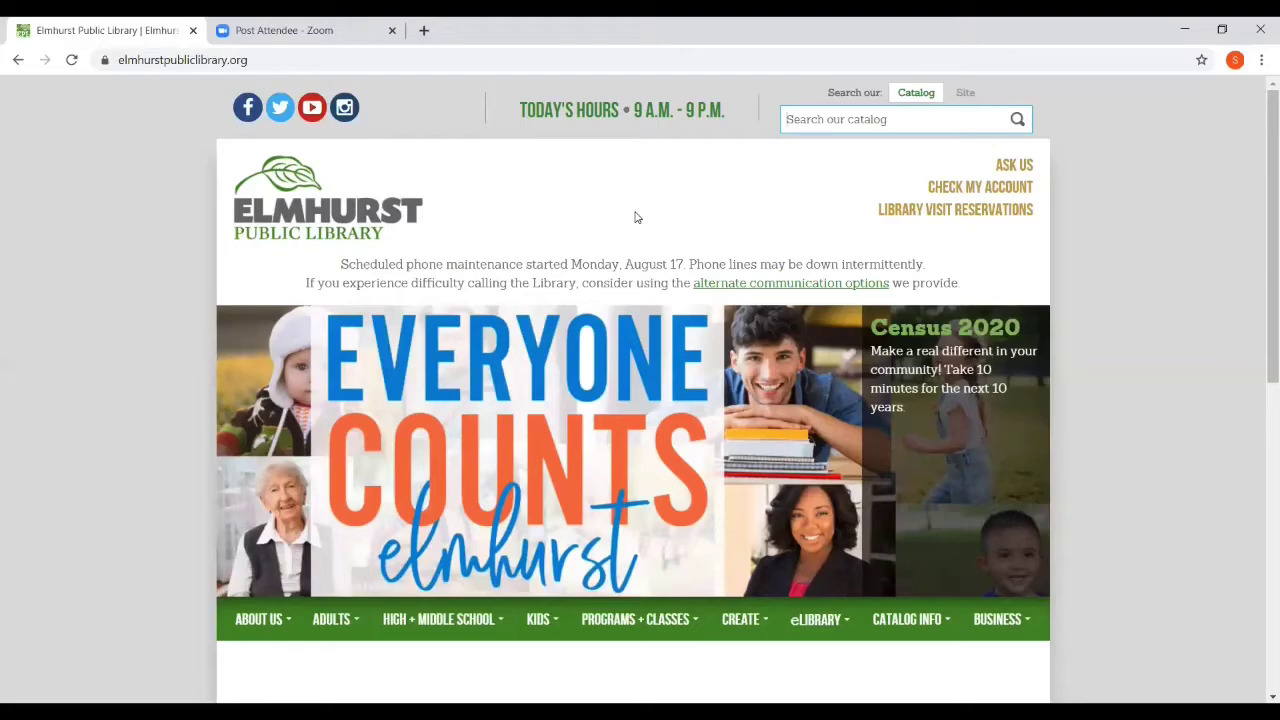
Open the Biography & Genealogy database page from the library website's eLibrary section.
scroll(636, 220, "down", 5)
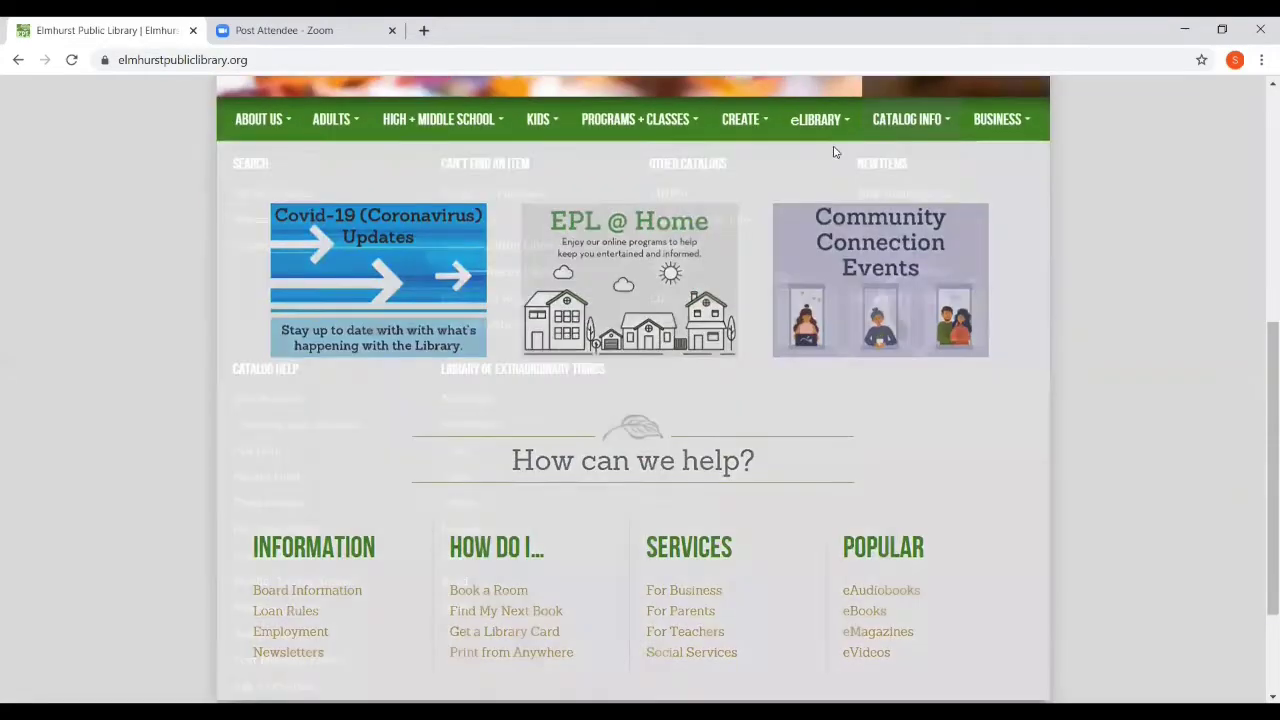
mouse_move(822, 132)
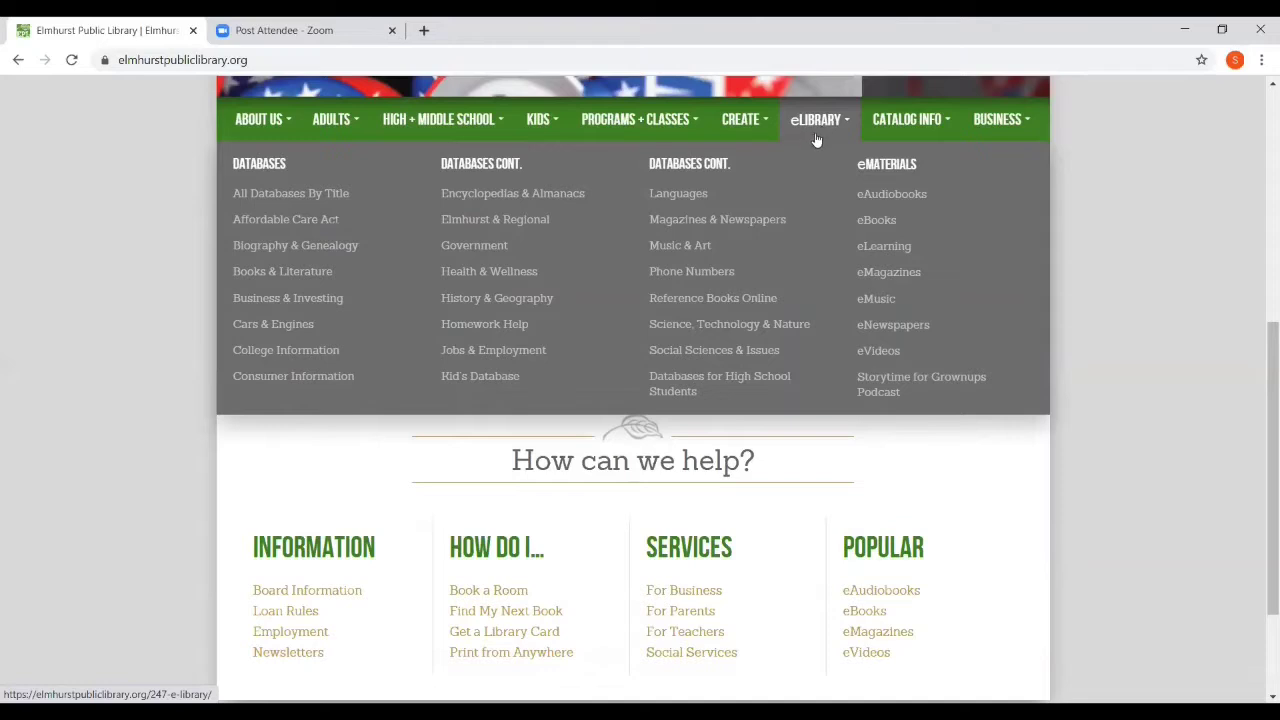
left_click(280, 256)
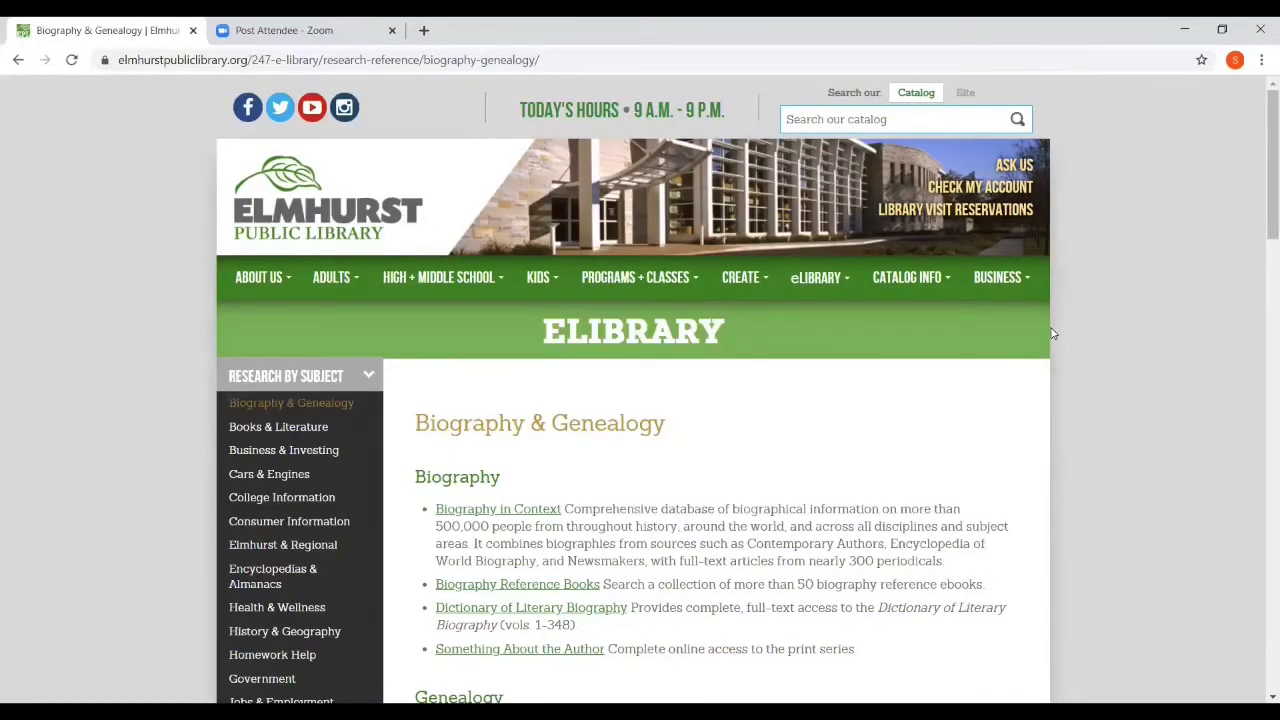
Find the Genealogy resources on the page and open the HeritageQuest database.
scroll(1040, 340, "down", 3)
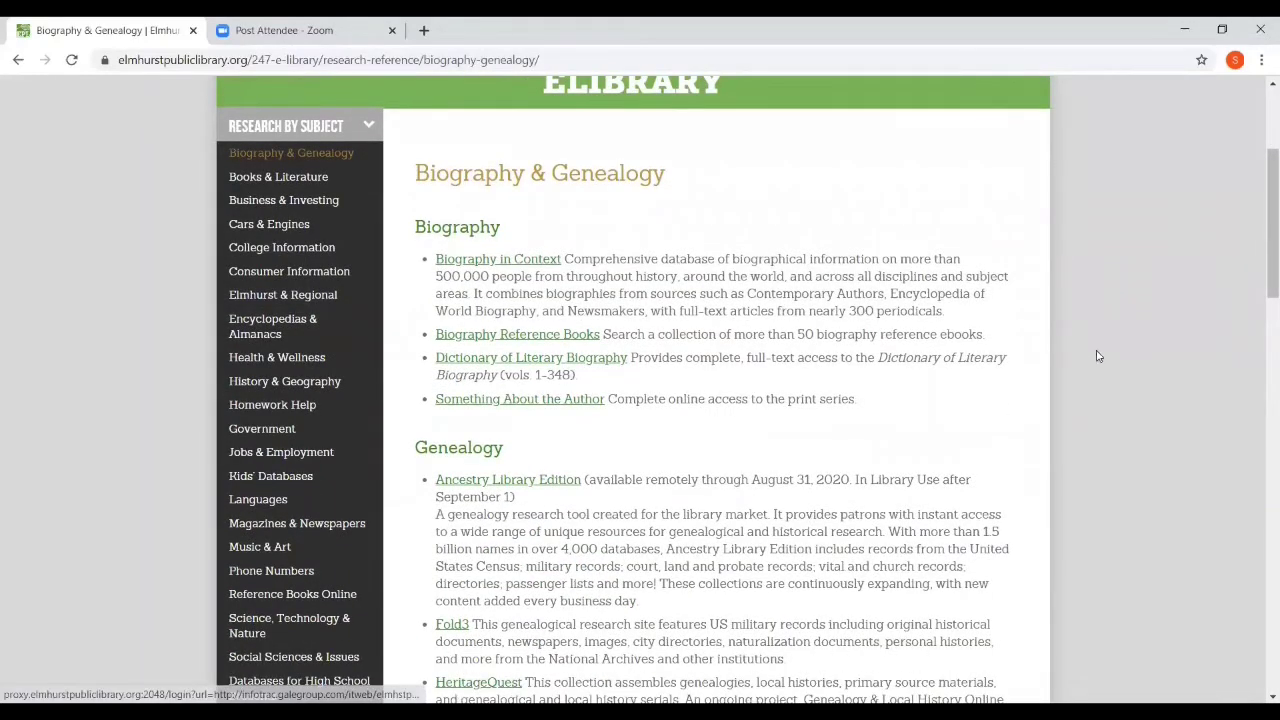
scroll(1095, 354, "down", 3)
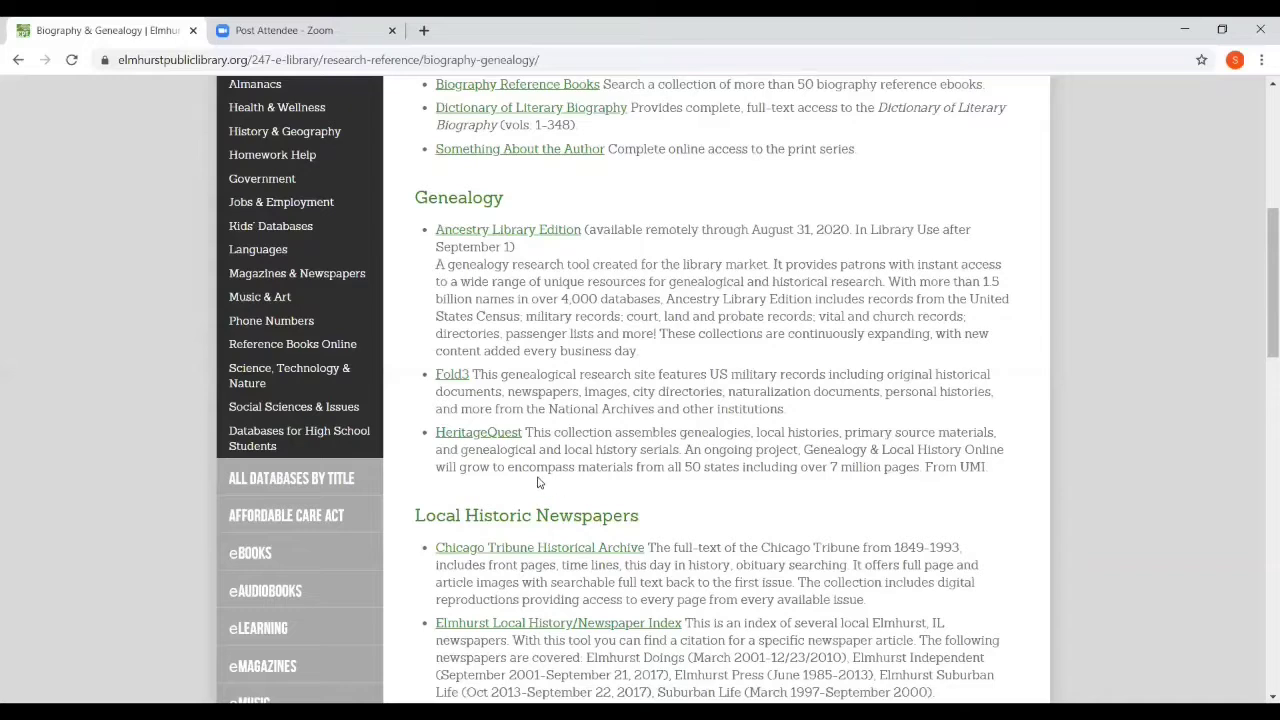
left_click(470, 441)
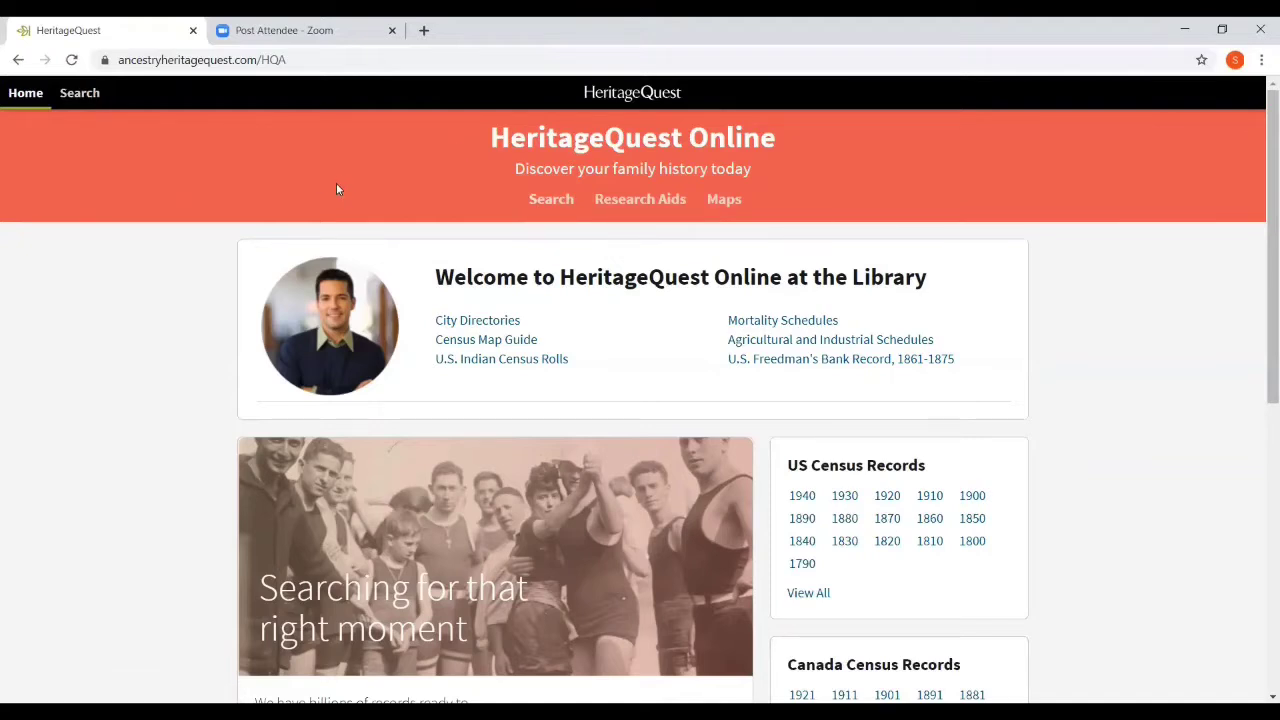
Open HeritageQuest's Research Aids and review the Getting Started, Census and Beyond the Basics topics, returning to the home page.
left_click(648, 207)
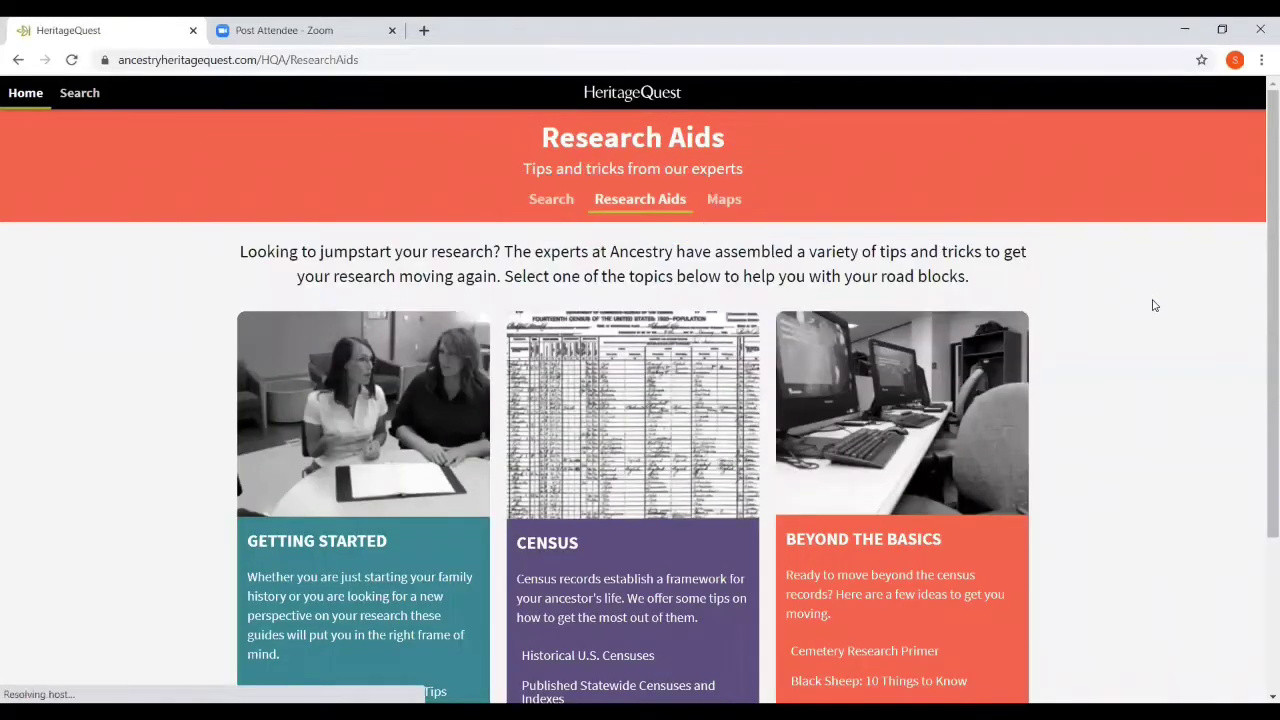
scroll(1147, 300, "down", 3)
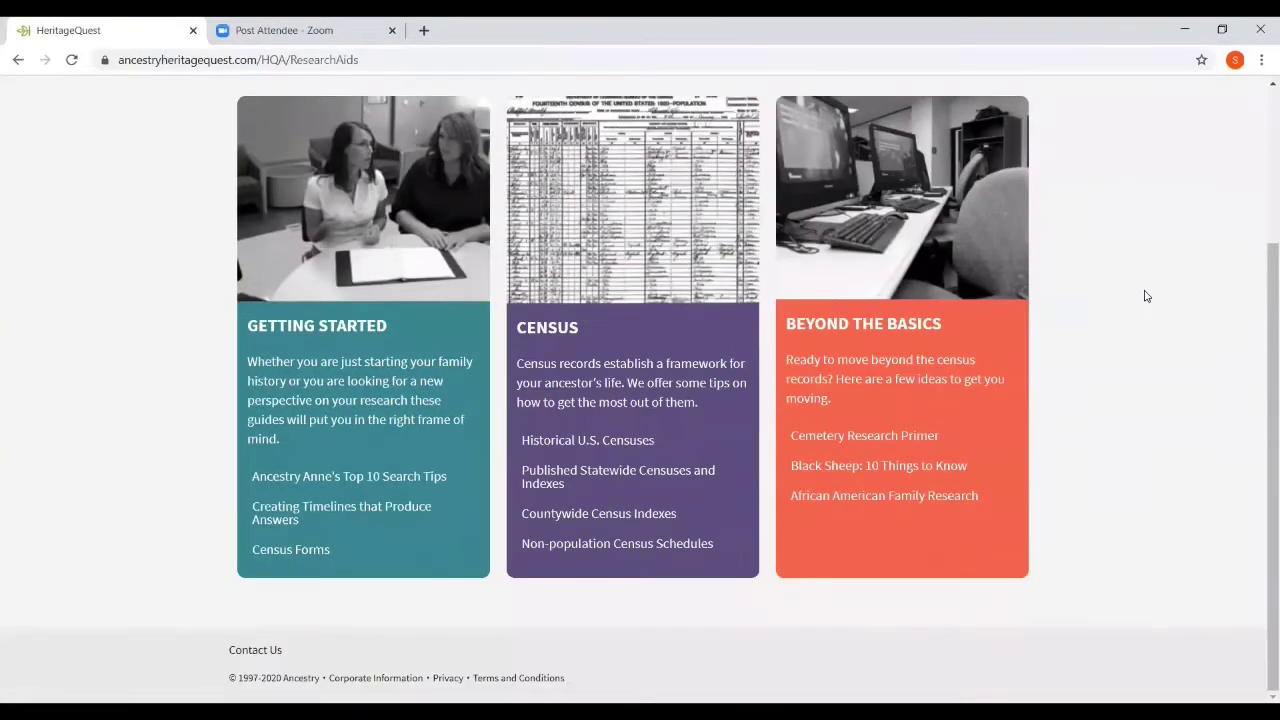
scroll(1149, 296, "up", 1)
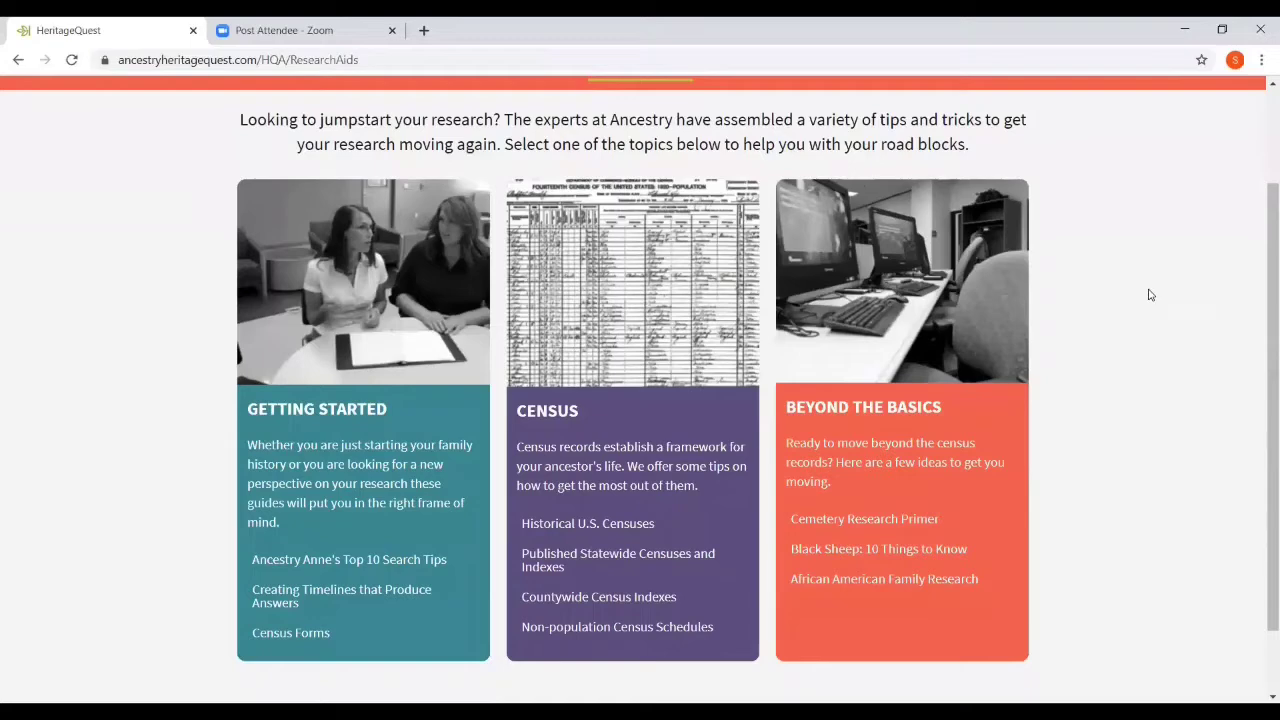
scroll(1145, 289, "up", 2)
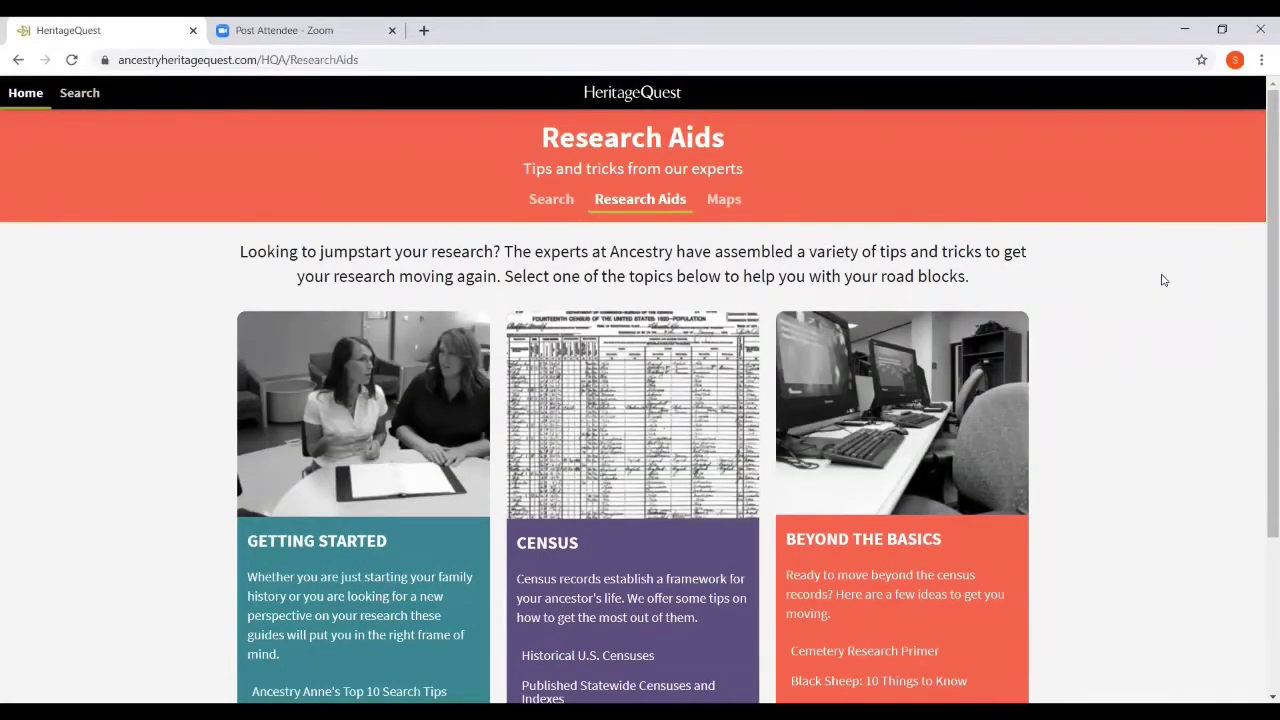
scroll(1163, 280, "down", 2)
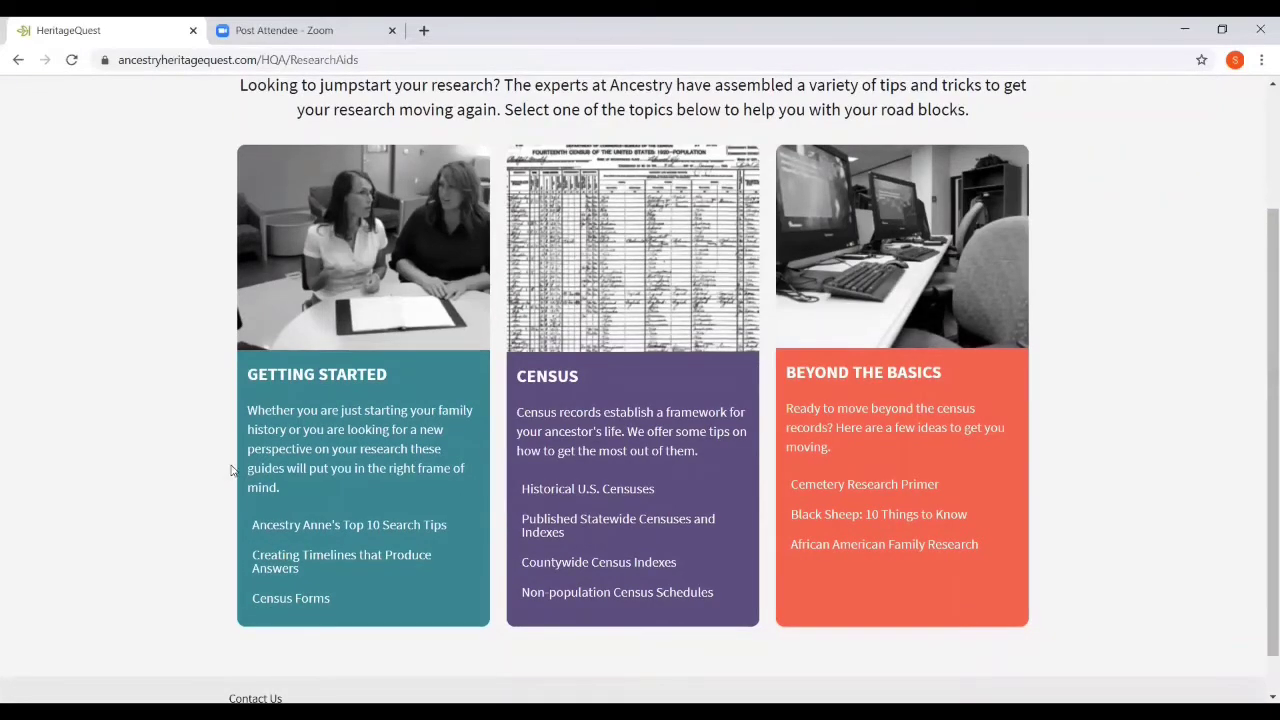
scroll(240, 462, "up", 2)
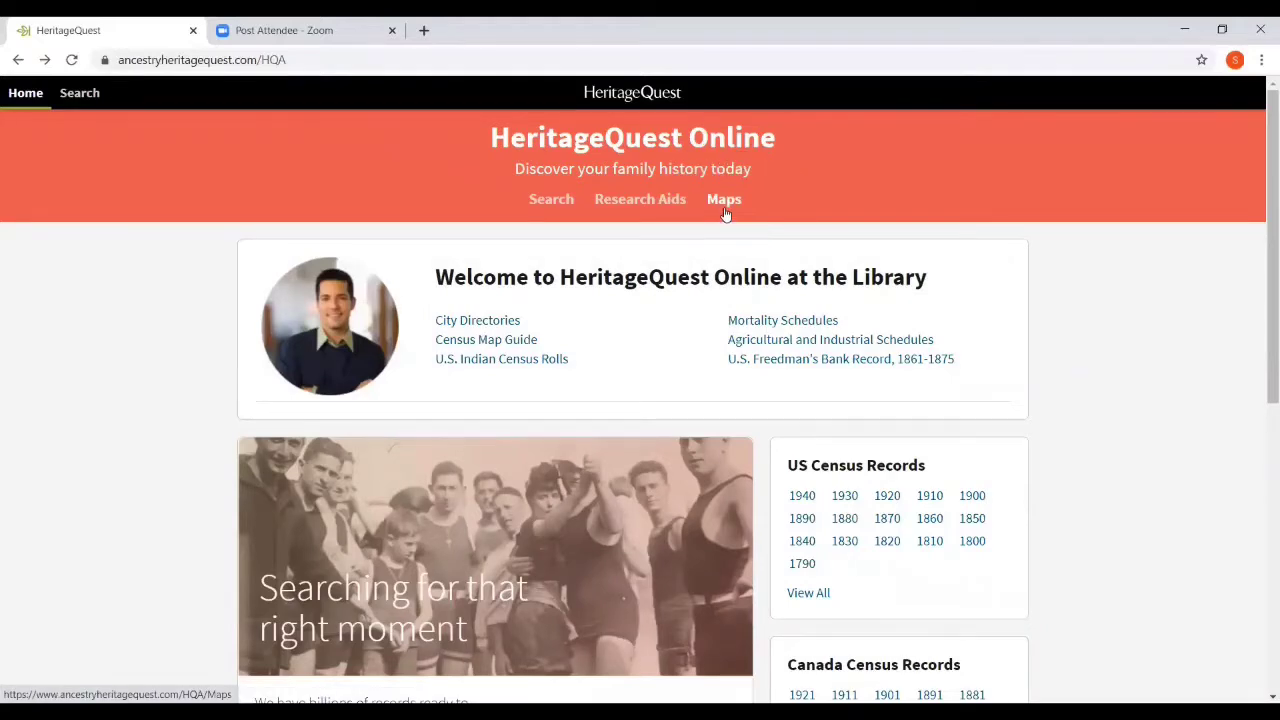
Open the Map Guide to the U.S. Federal Censuses and view the 1800 county map of Illinois.
left_click(725, 210)
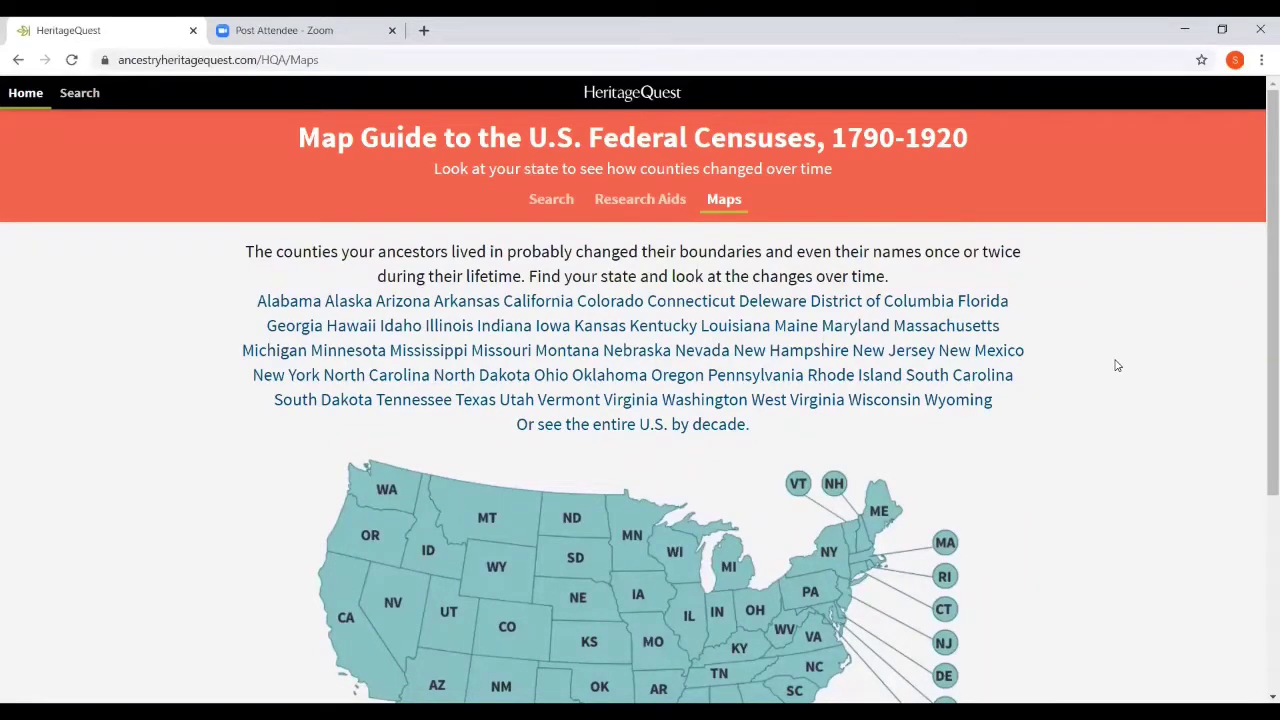
scroll(1120, 375, "down", 3)
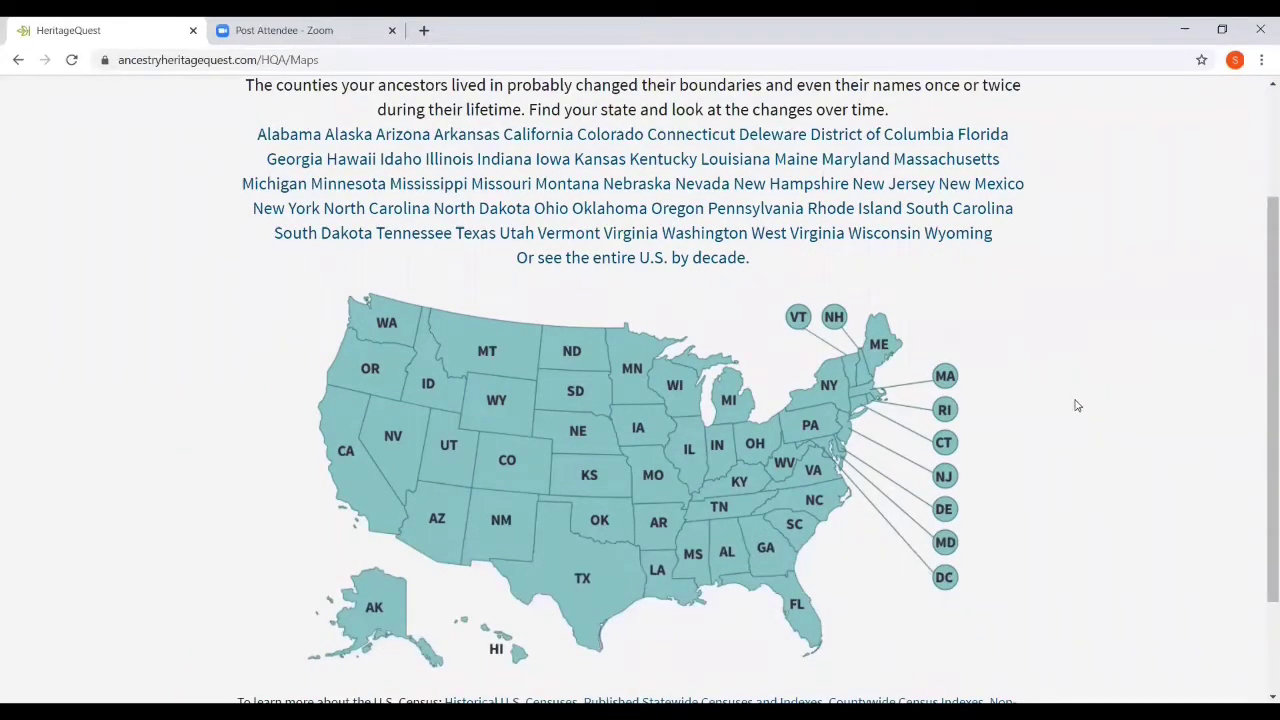
mouse_move(686, 458)
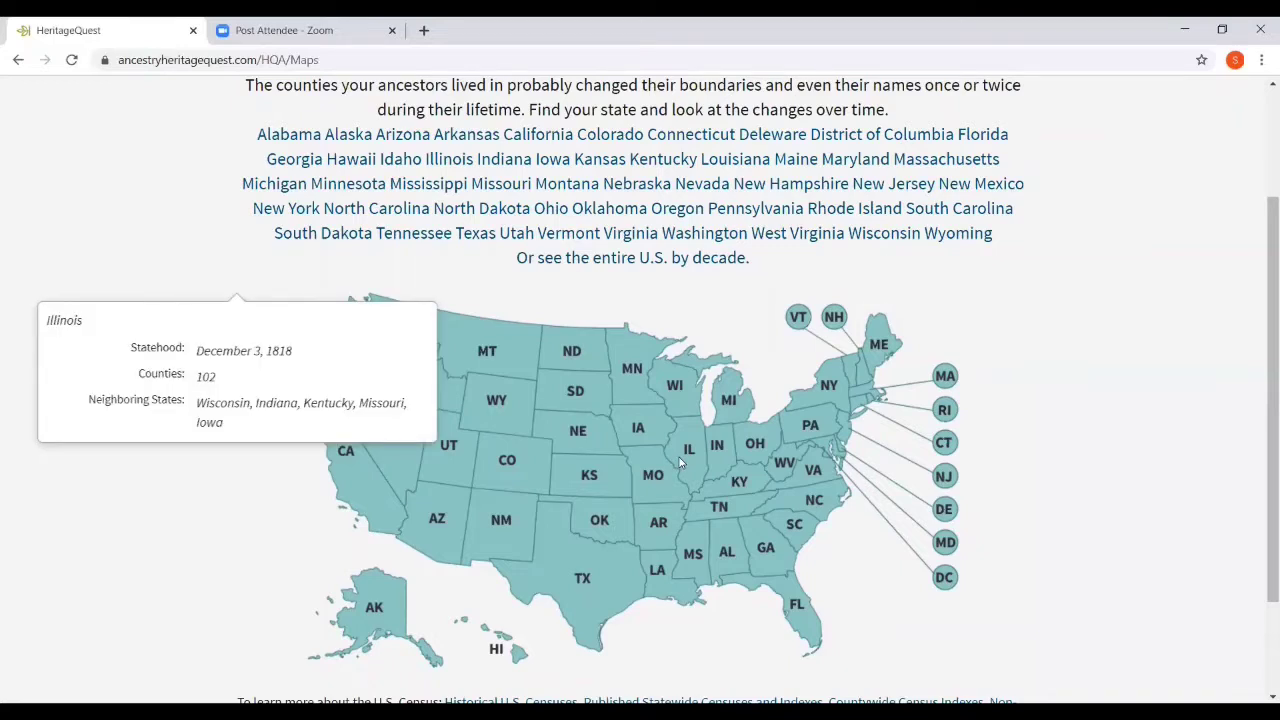
left_click(688, 453)
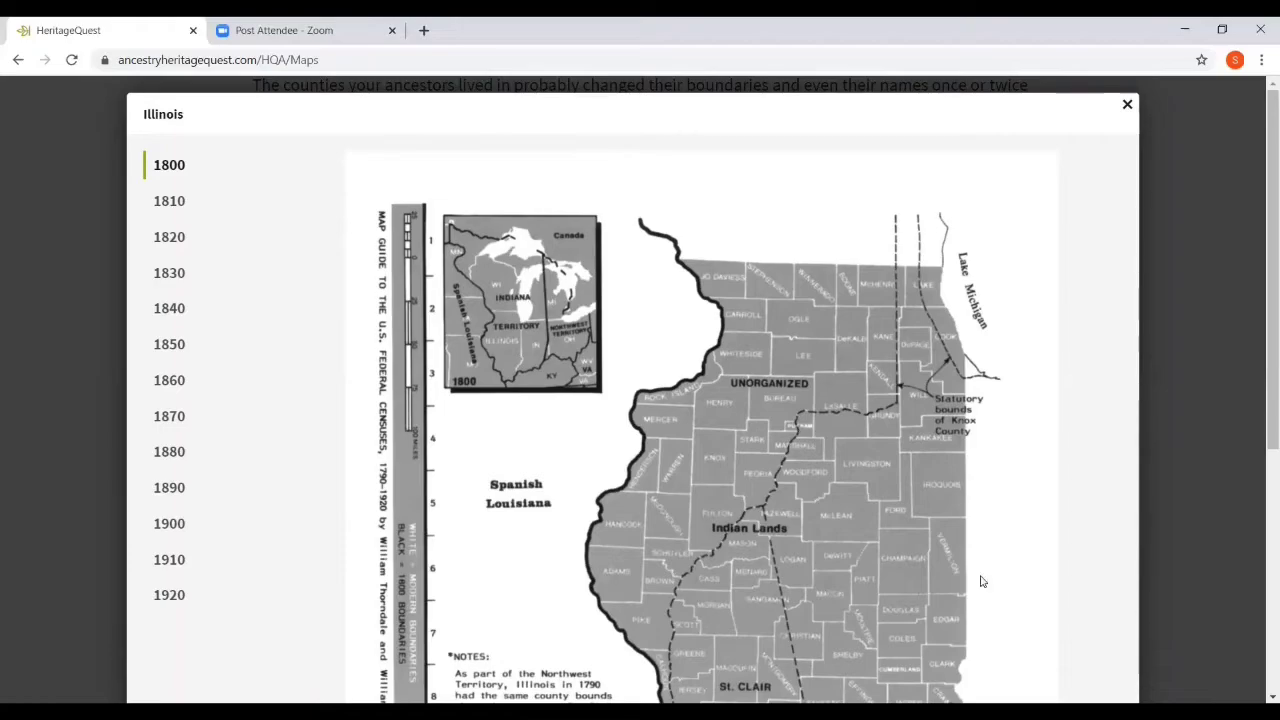
scroll(960, 550, "down", 3)
scroll(921, 492, "up", 3)
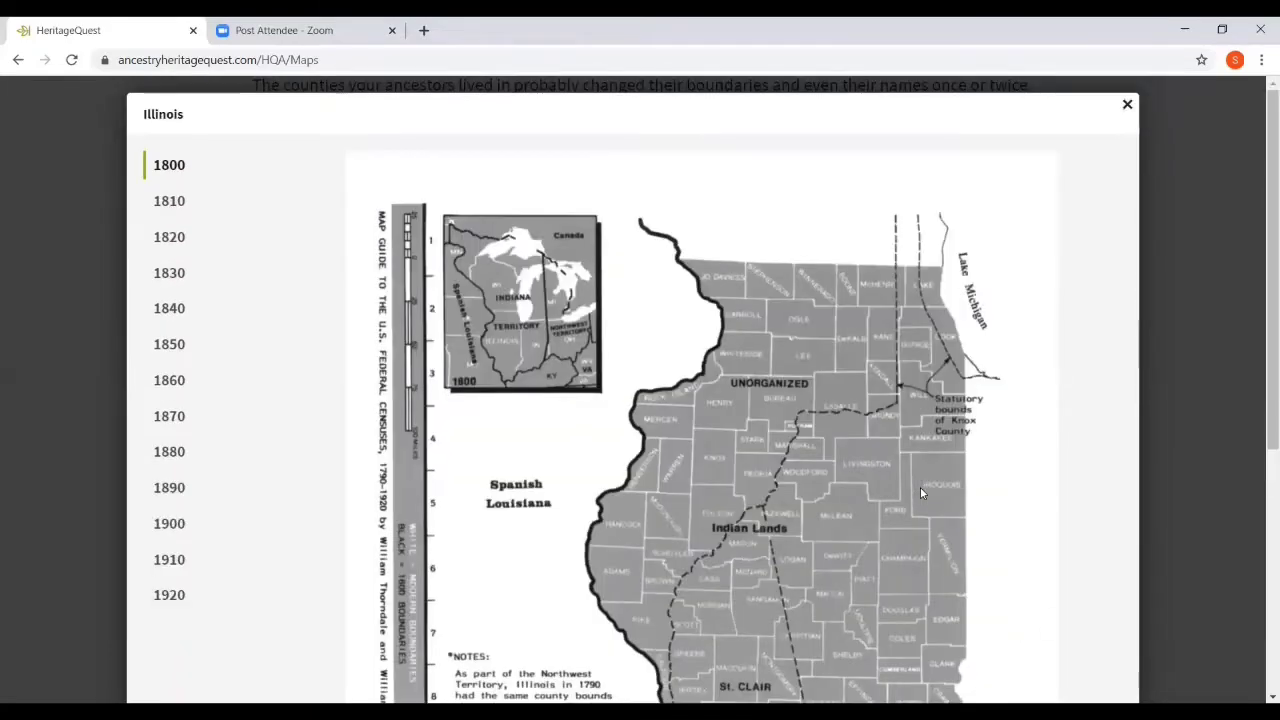
scroll(921, 492, "down", 2)
scroll(921, 492, "up", 1)
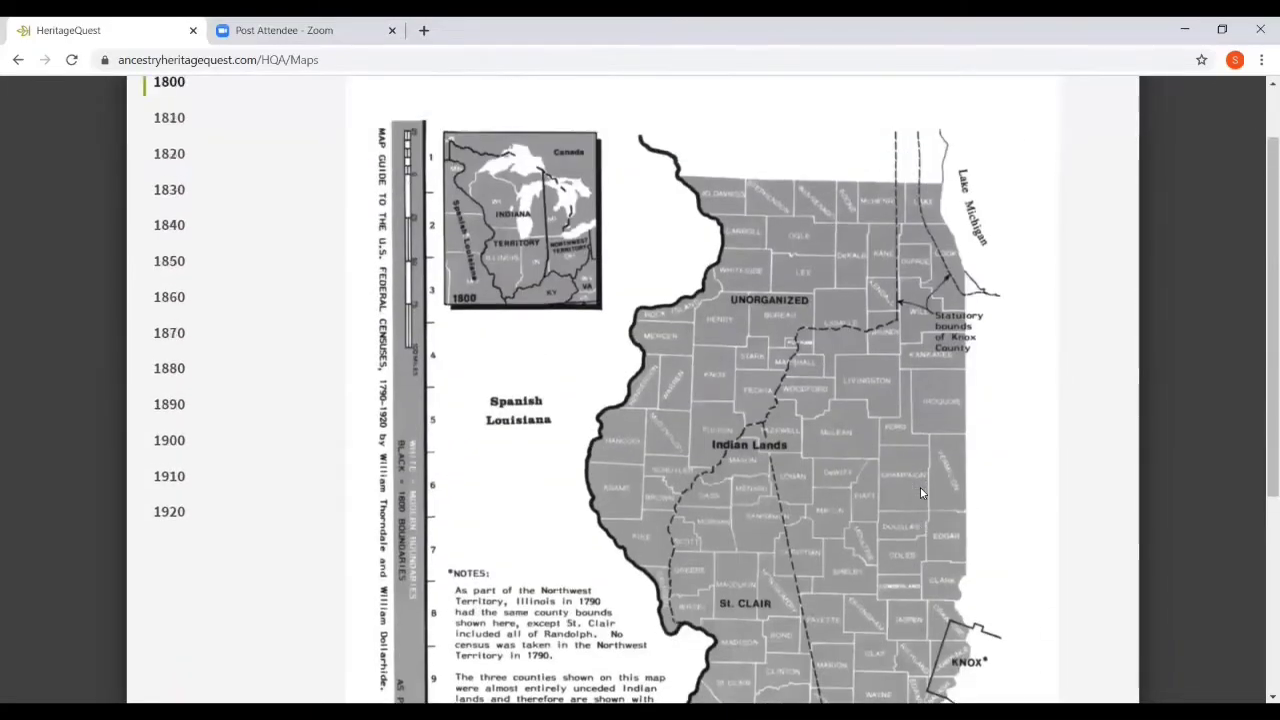
Compare the Illinois county boundaries on the 1820, 1870 and 1860 census maps.
left_click(169, 156)
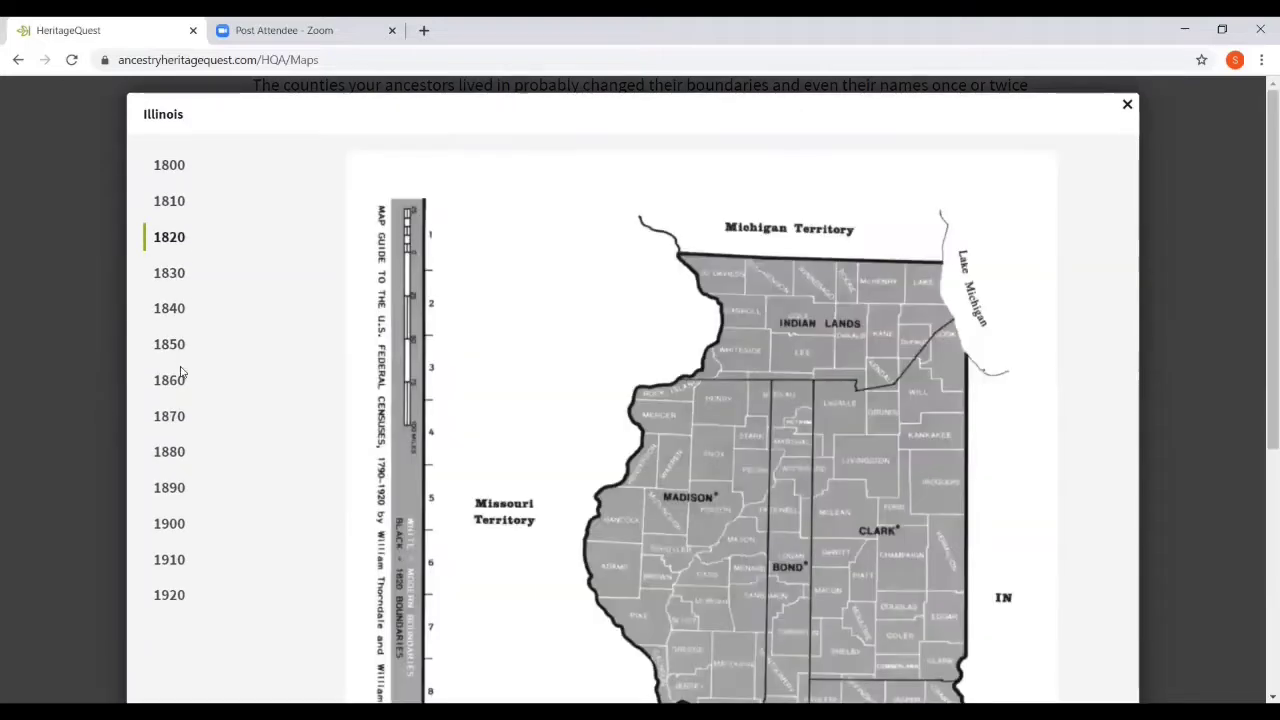
left_click(170, 416)
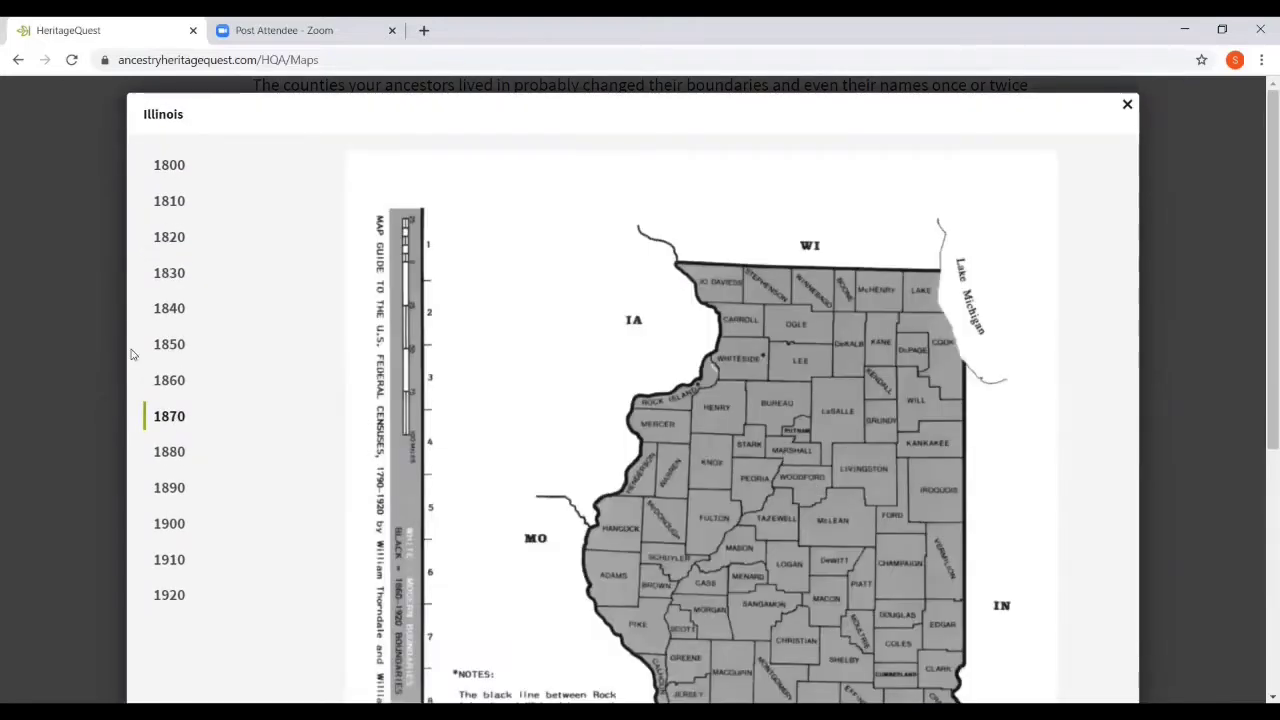
left_click(169, 382)
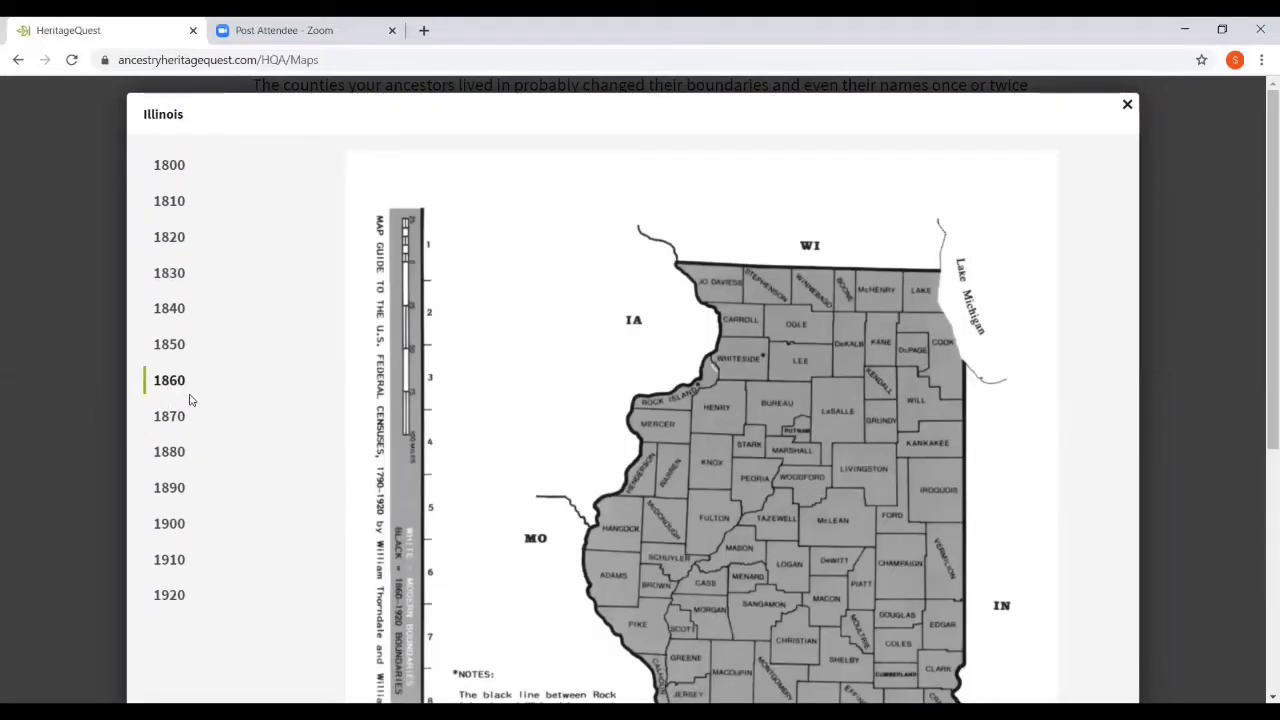
Display the 1810 Illinois map and examine its county boundaries, historical notes and census availability section.
left_click(169, 343)
scroll(530, 382, "down", 2)
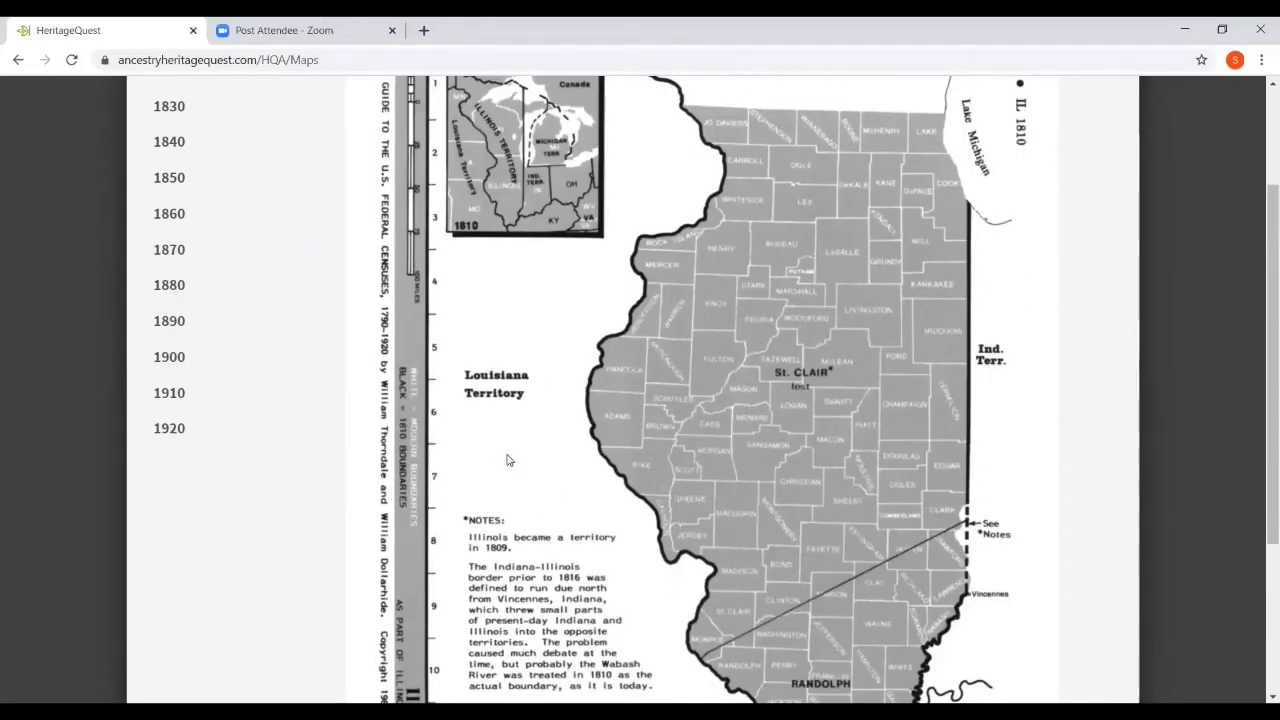
scroll(497, 443, "down", 1)
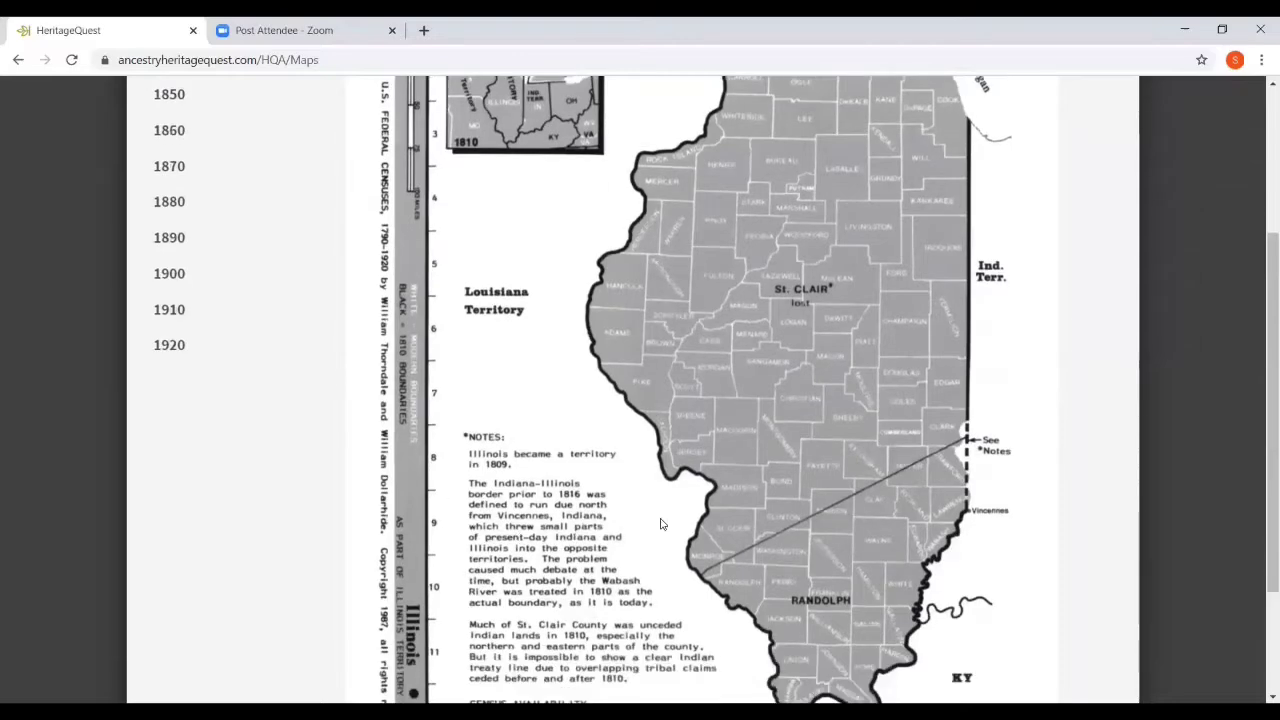
scroll(660, 524, "up", 3)
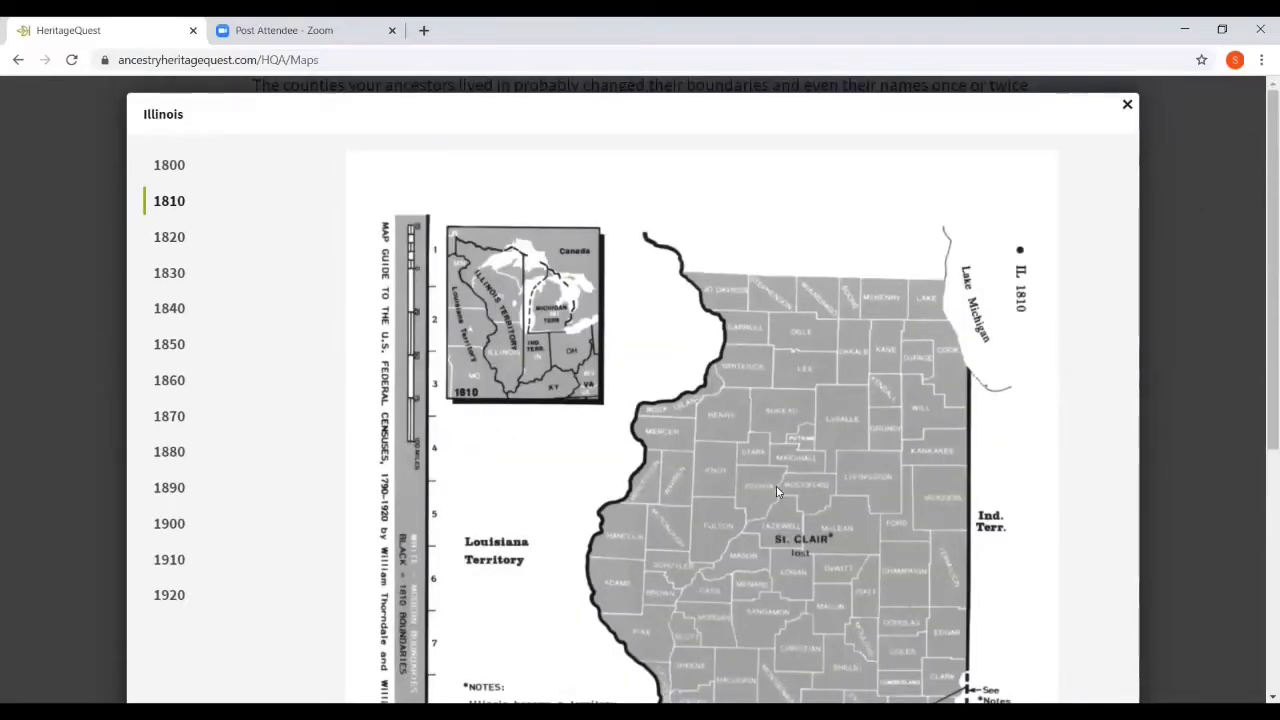
scroll(777, 489, "down", 4)
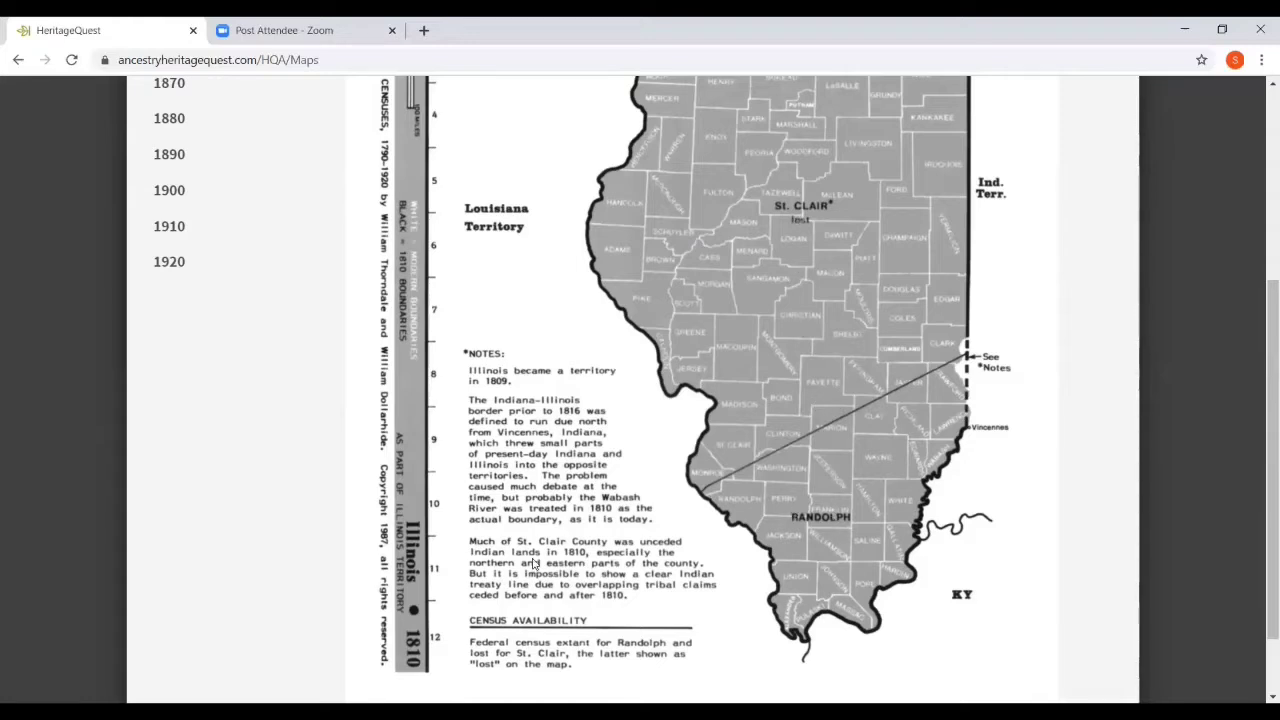
scroll(549, 547, "down", 1)
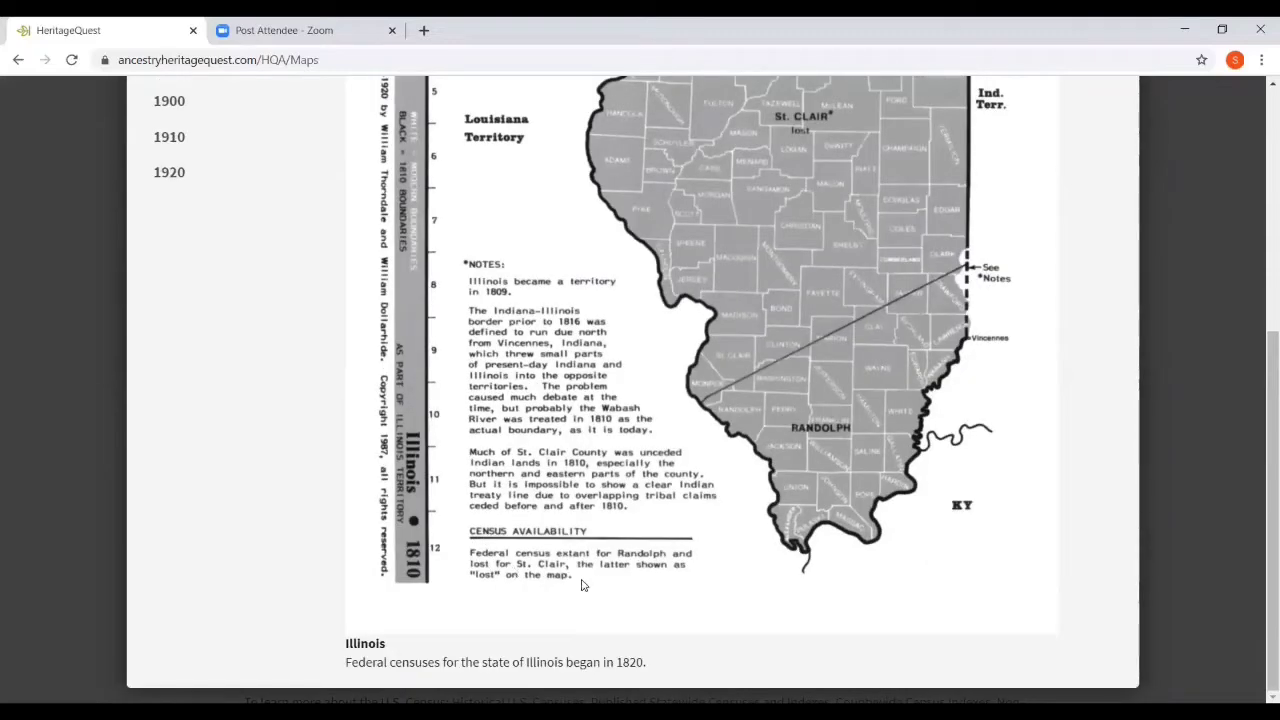
scroll(782, 282, "up", 2)
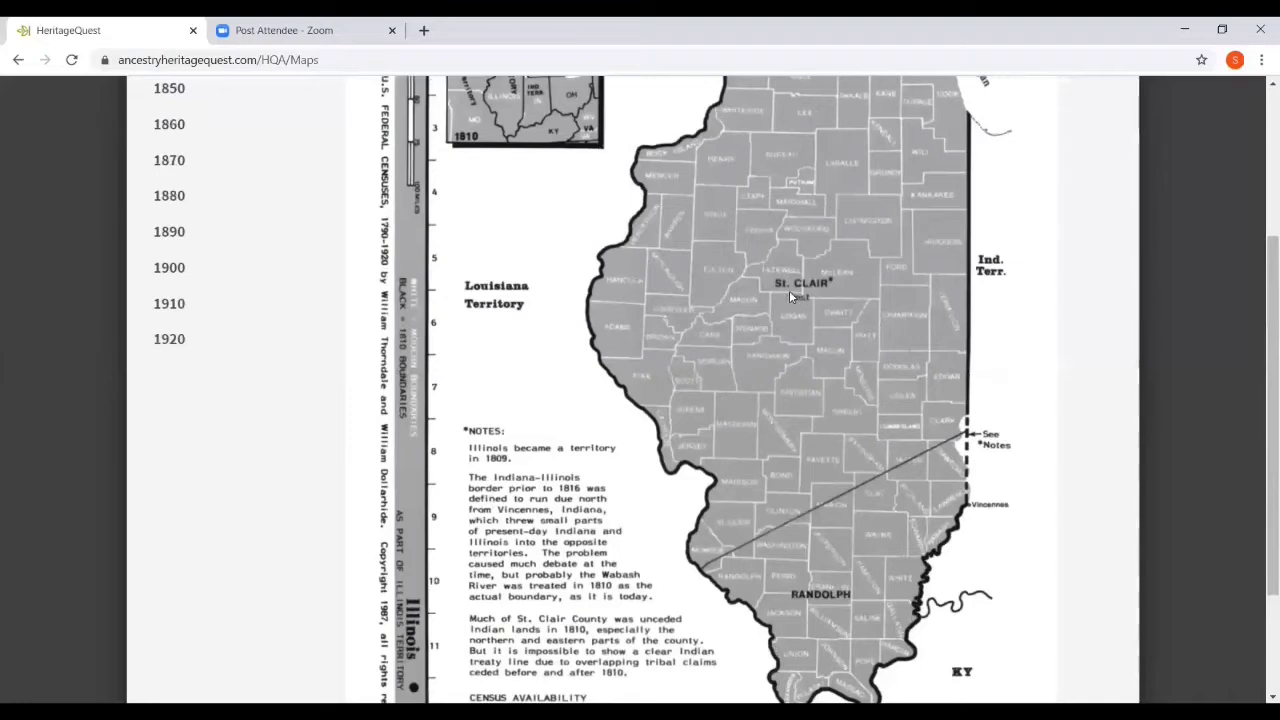
scroll(805, 300, "down", 2)
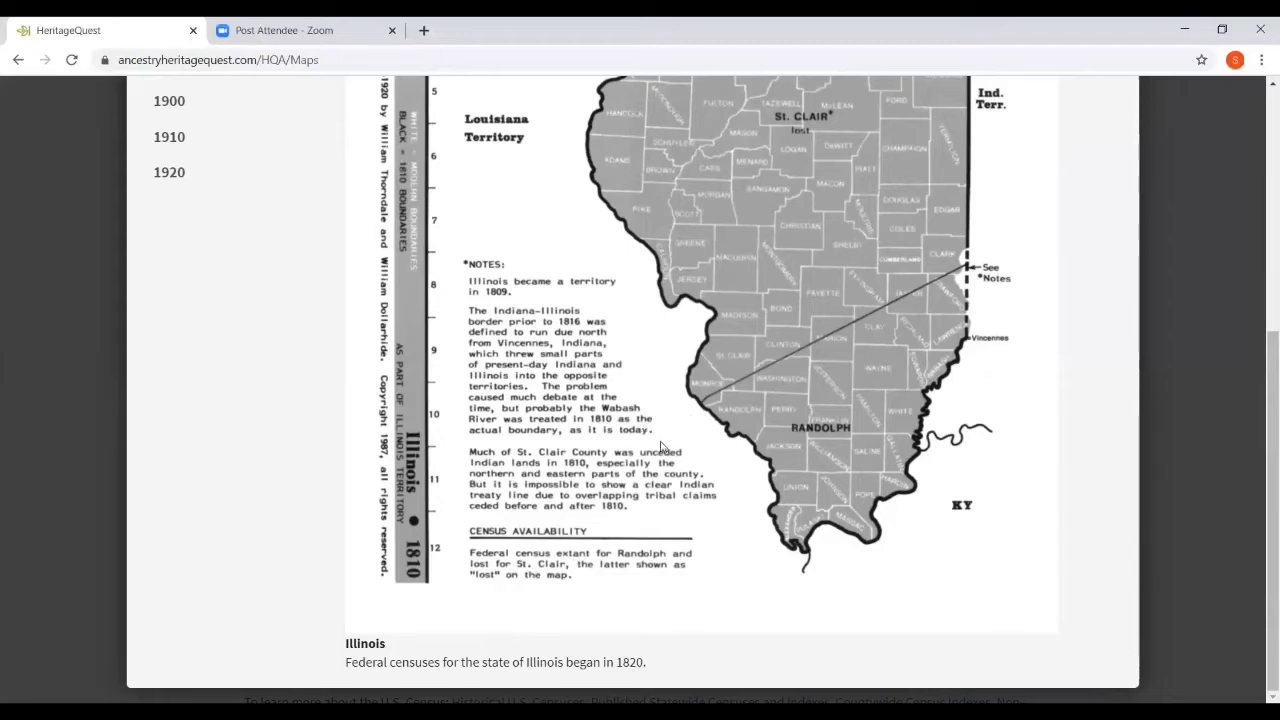
scroll(768, 442, "up", 1)
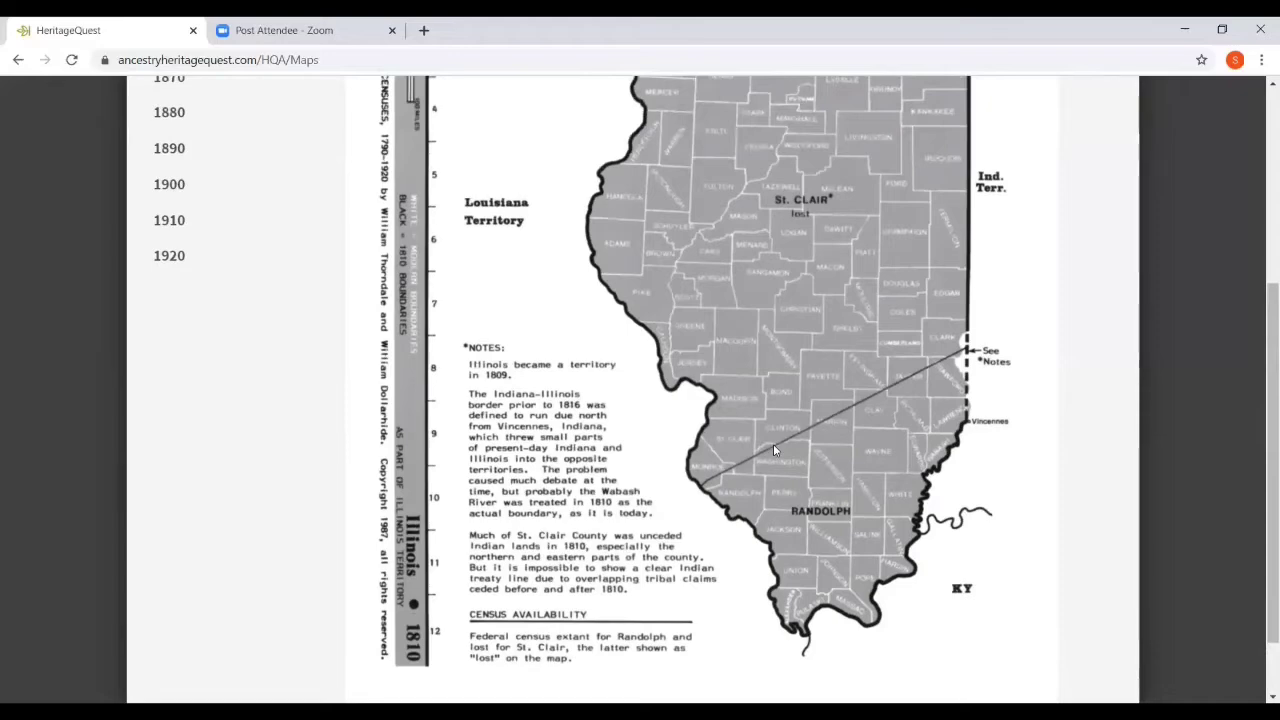
scroll(773, 444, "up", 2)
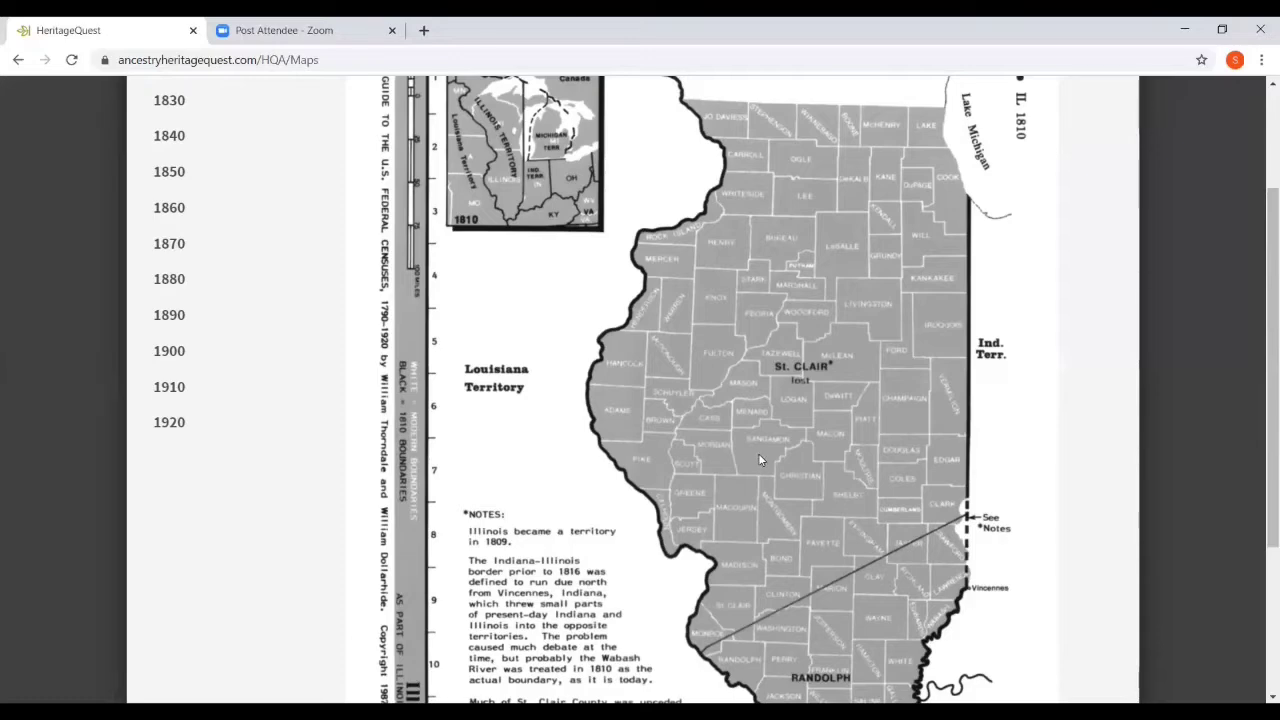
scroll(764, 462, "up", 2)
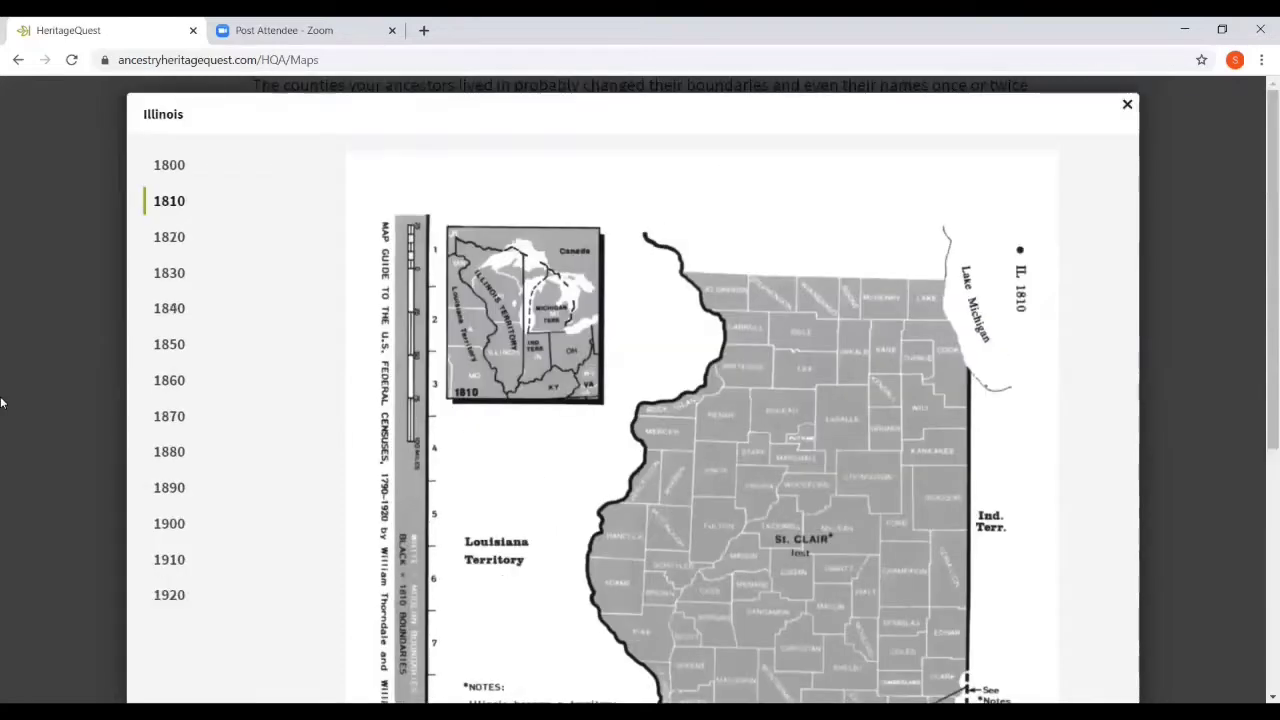
Close the Illinois map, return to the HeritageQuest home page and review its US and Canada census records and search categories.
left_click(1247, 460)
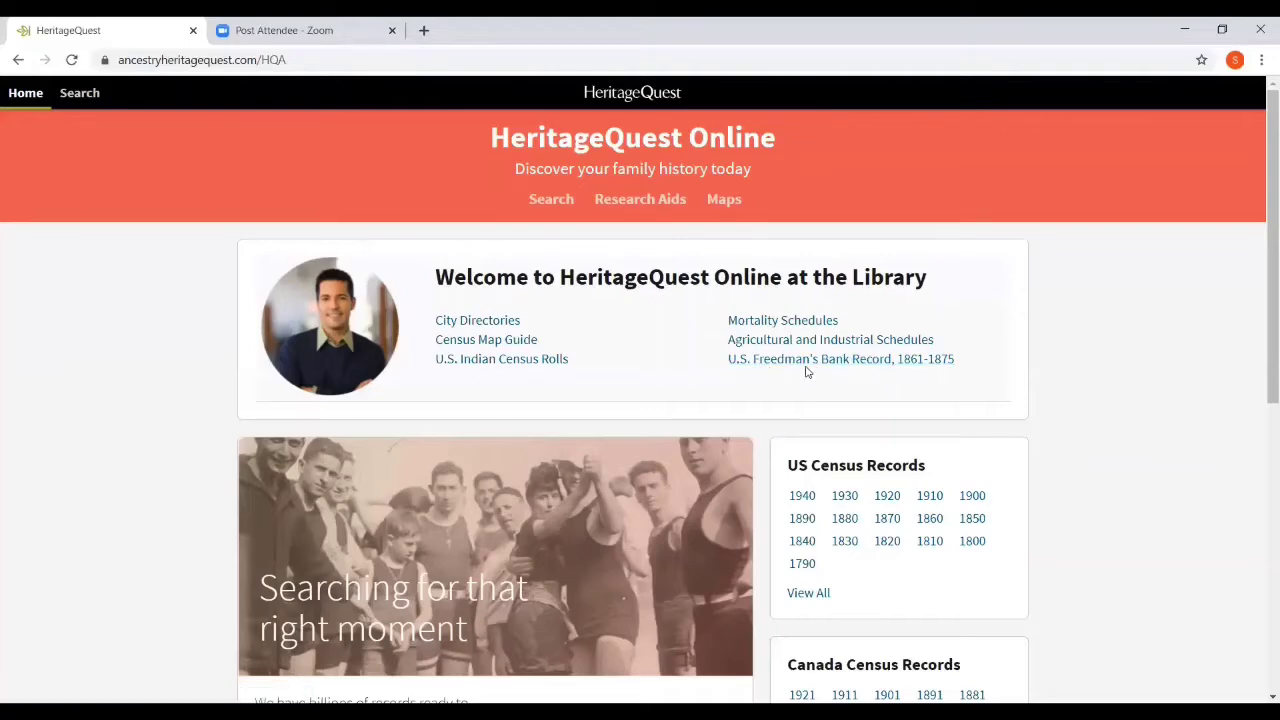
scroll(806, 368, "down", 2)
scroll(806, 370, "down", 1)
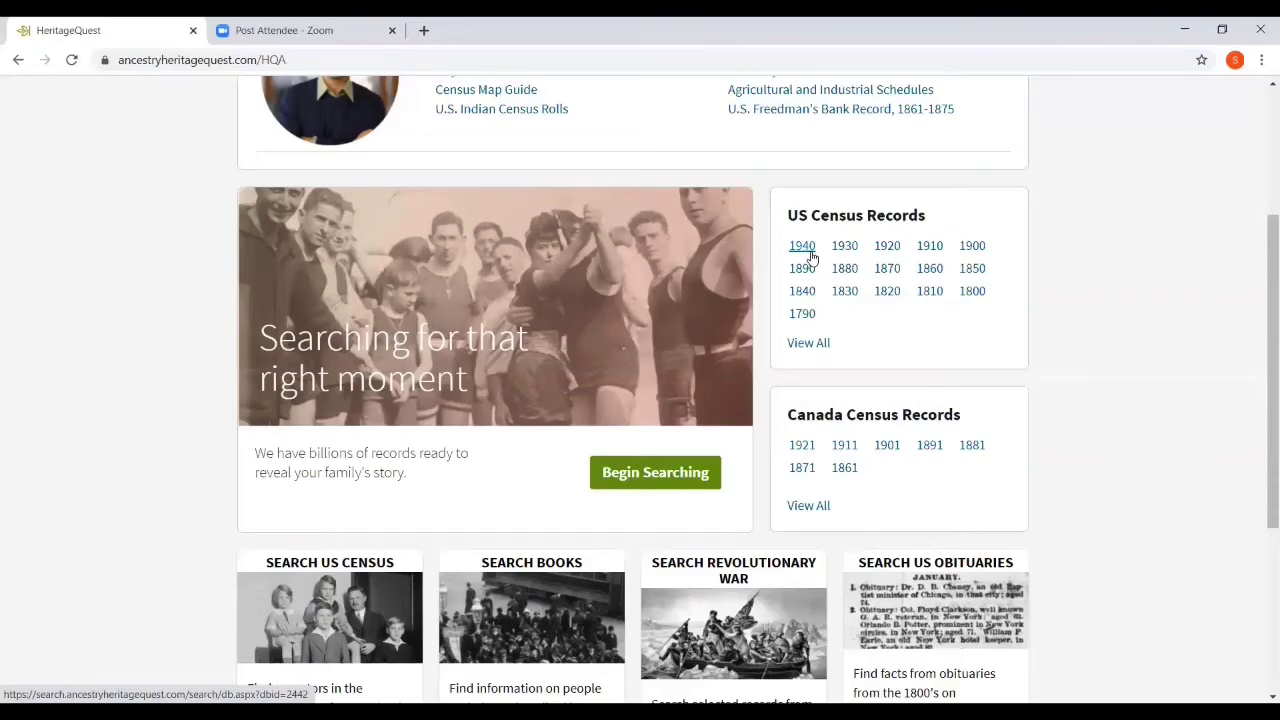
scroll(1057, 309, "down", 3)
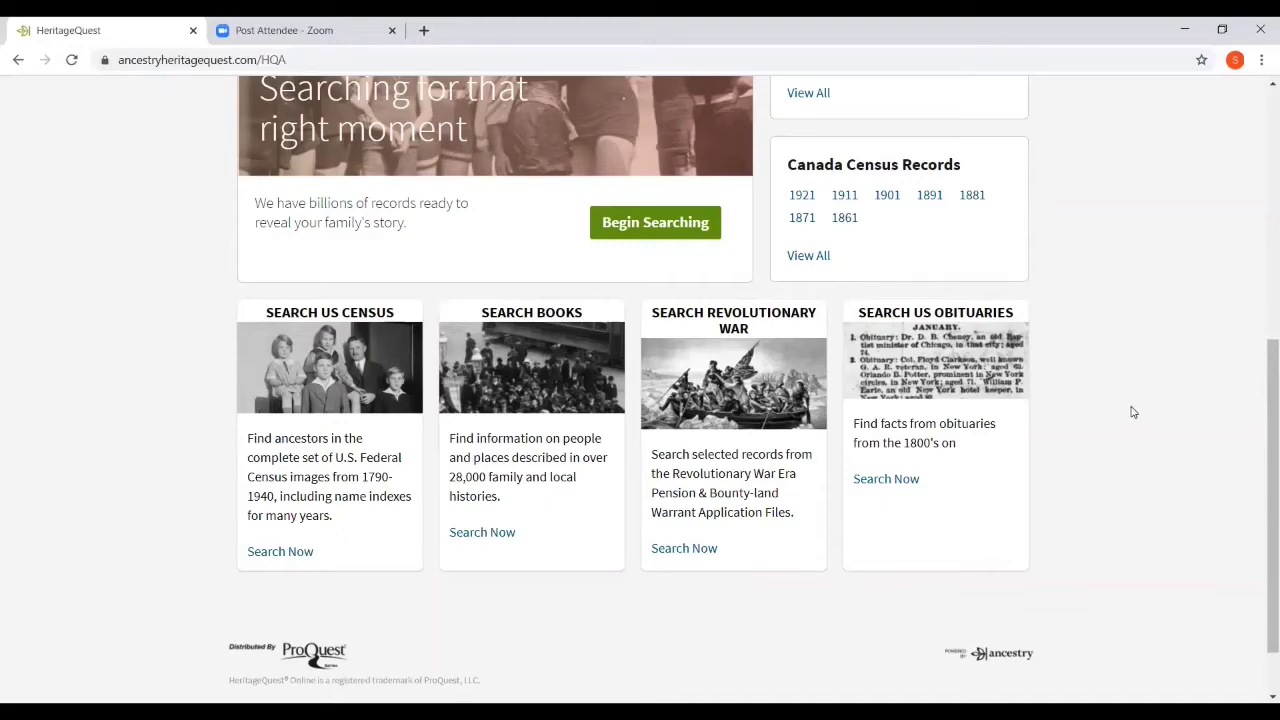
scroll(1108, 418, "up", 5)
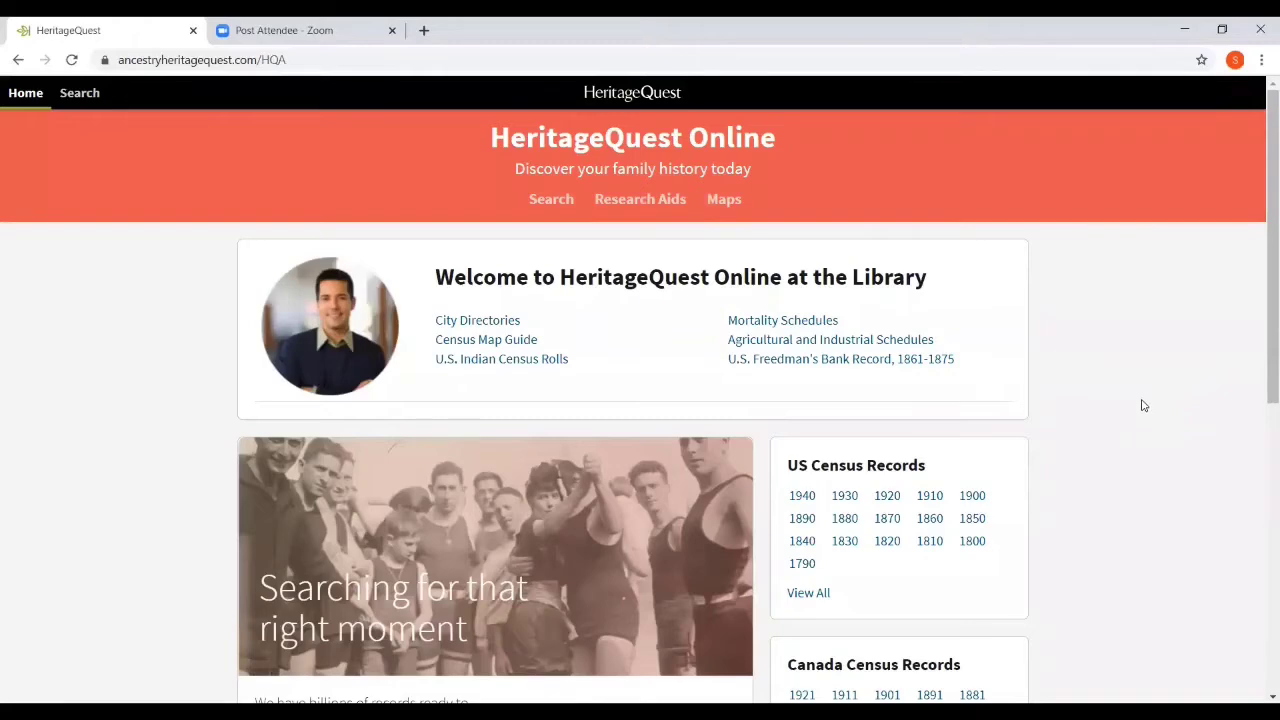
Open the HeritageQuest Search page and review its record collections, maps and photos, and records in other locations.
left_click(82, 95)
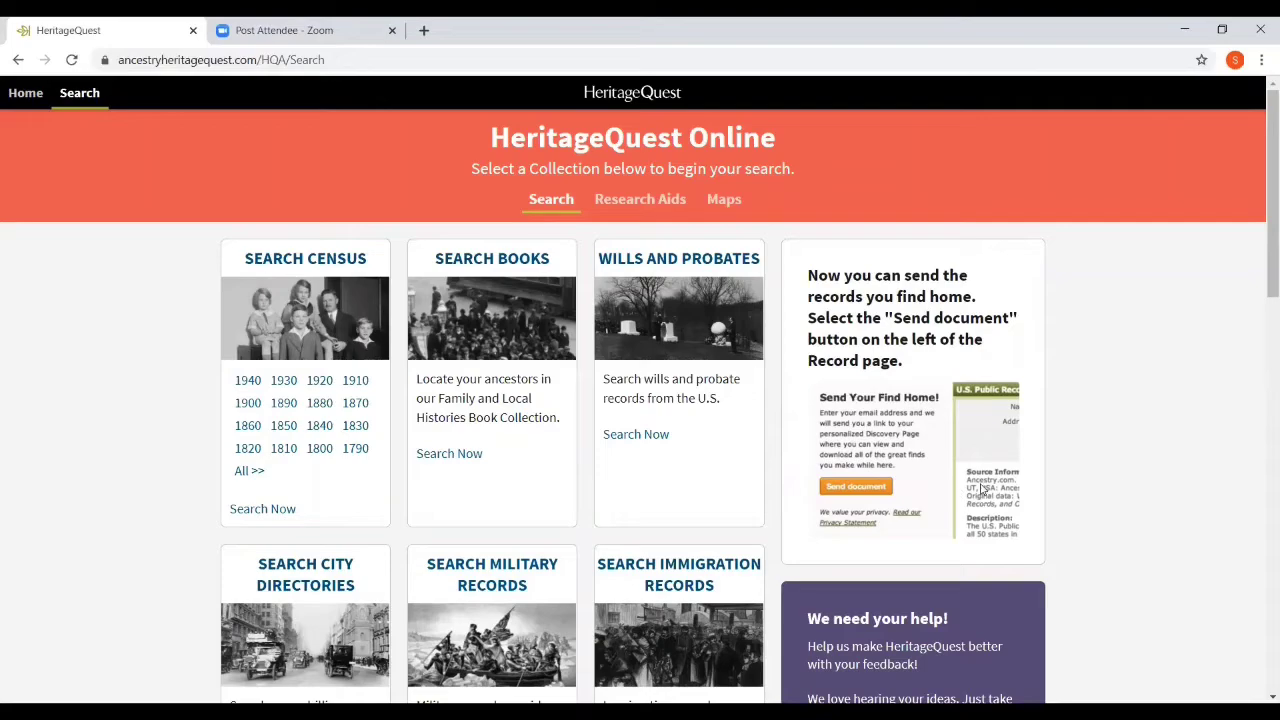
scroll(1190, 484, "down", 5)
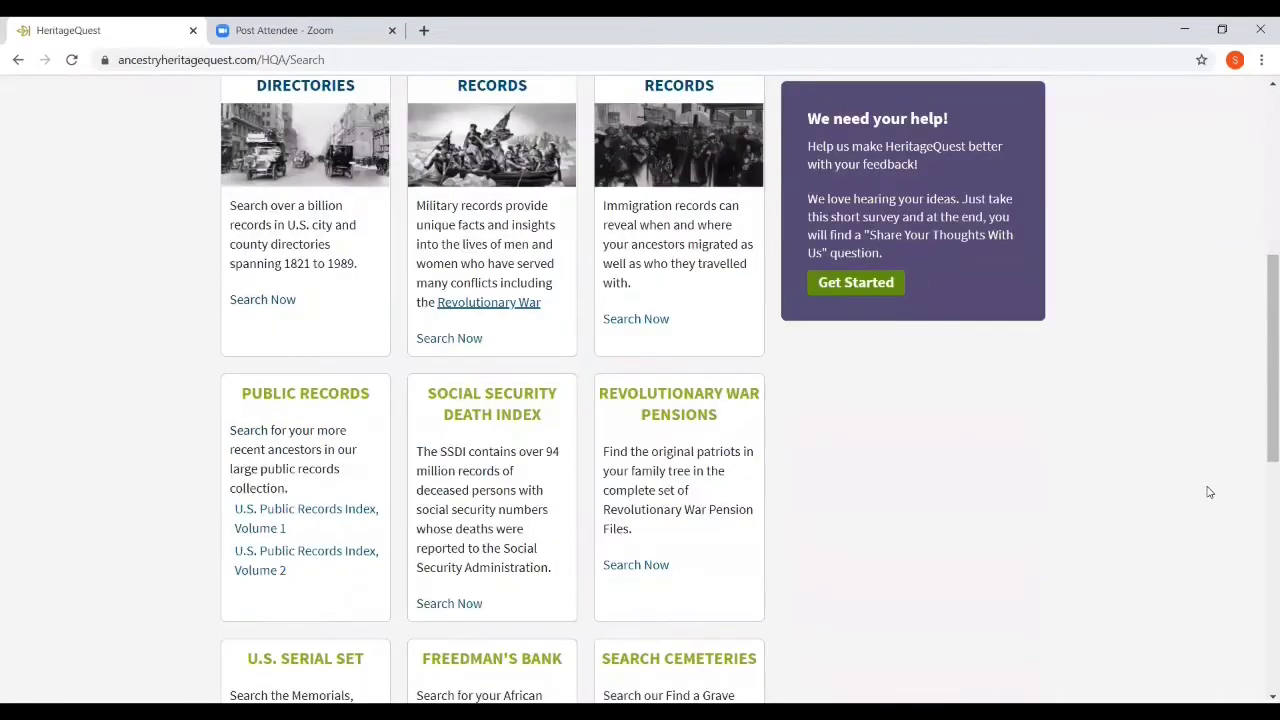
scroll(1210, 487, "up", 2)
scroll(1210, 487, "up", 2)
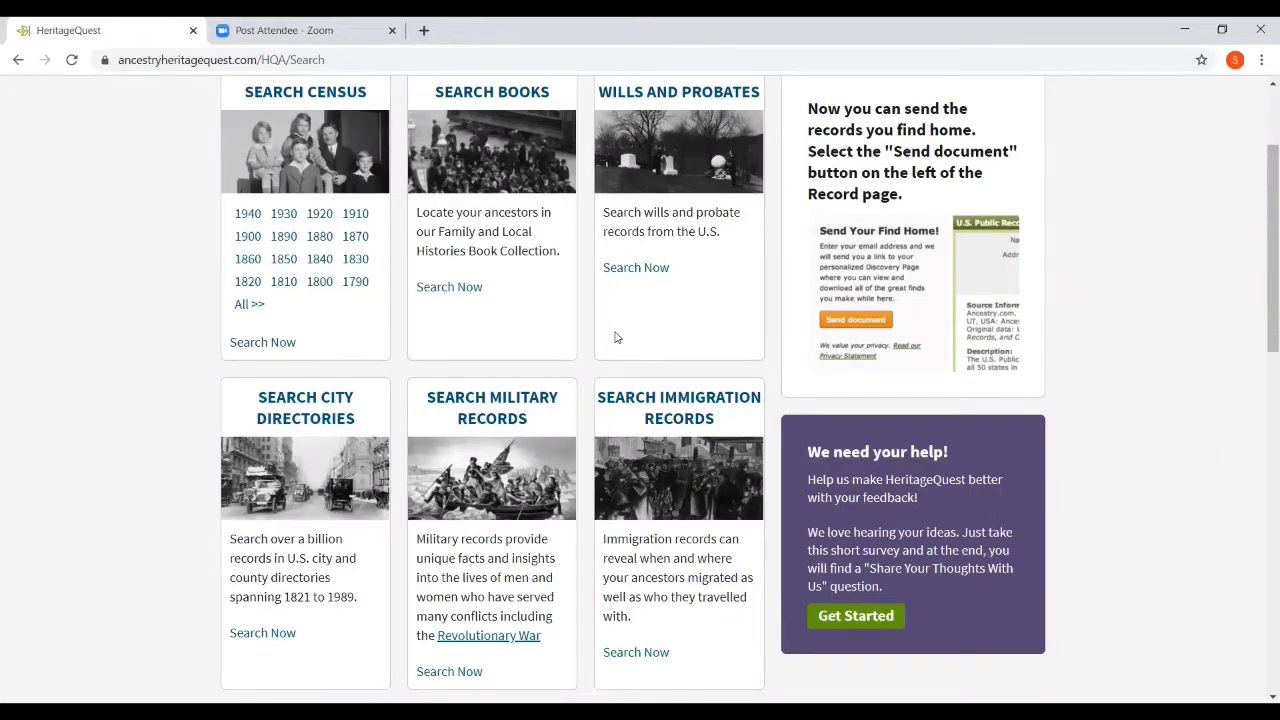
scroll(704, 384, "down", 5)
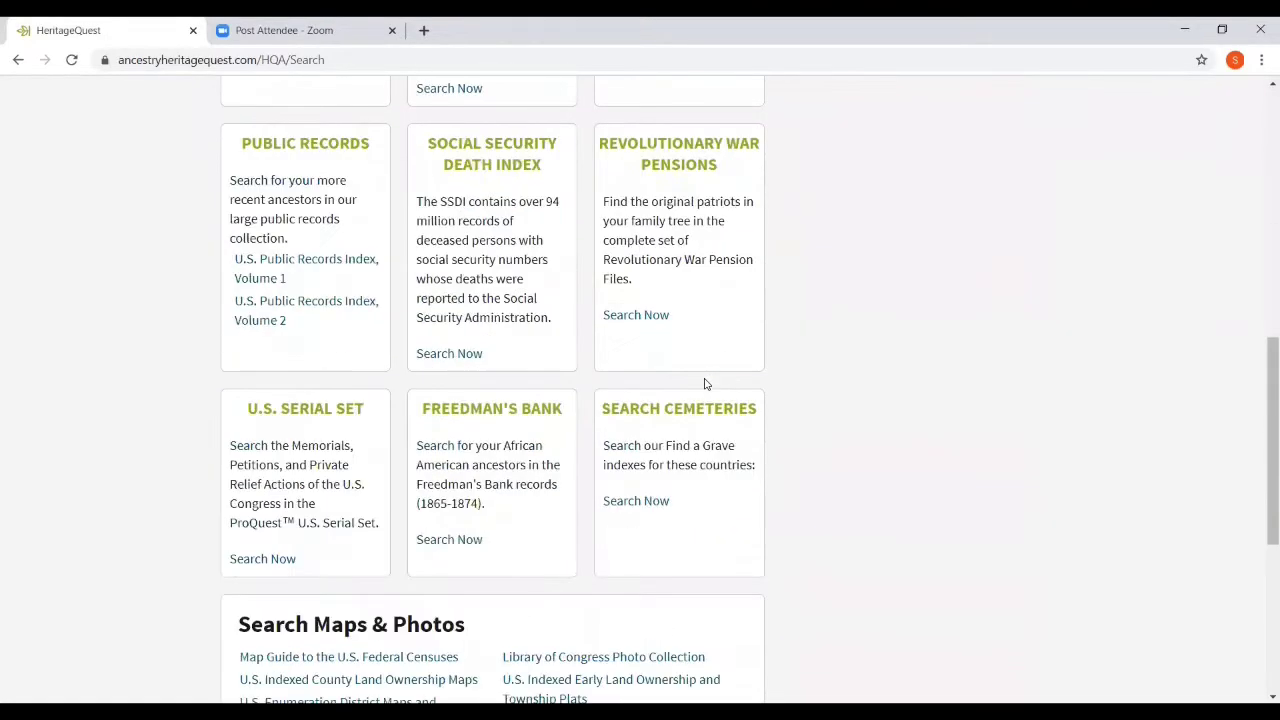
scroll(705, 384, "down", 3)
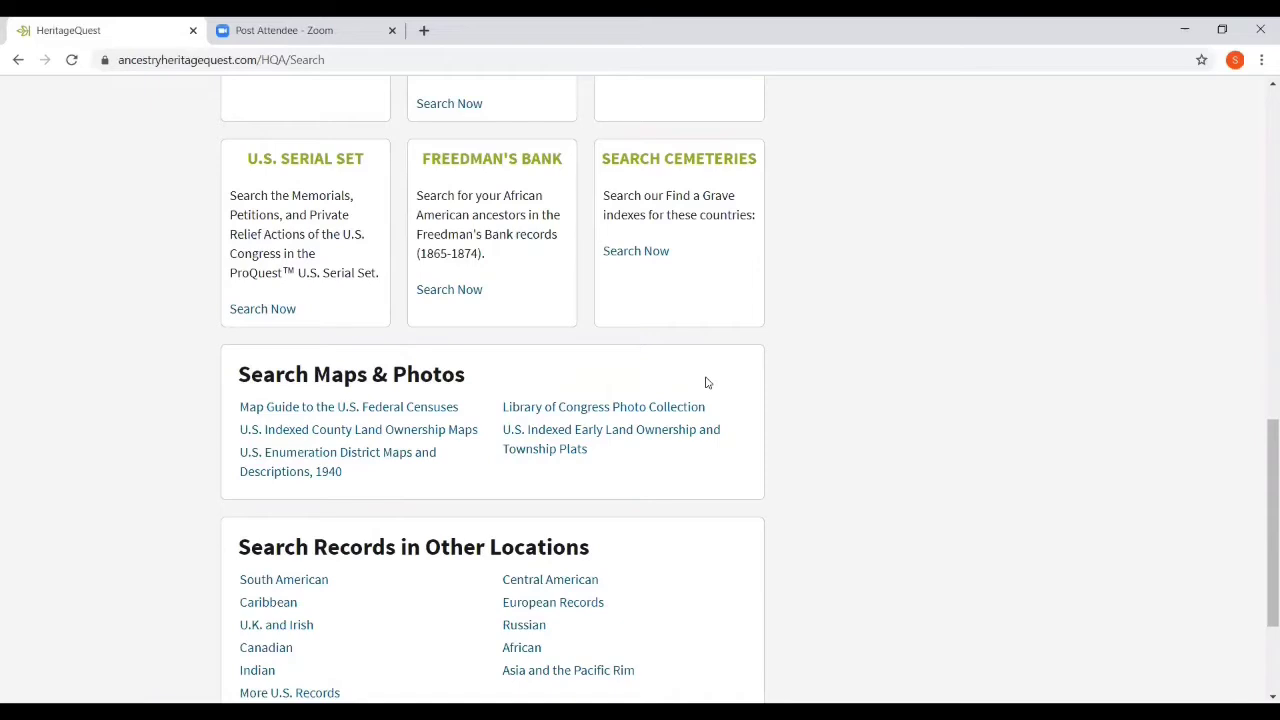
scroll(705, 383, "down", 2)
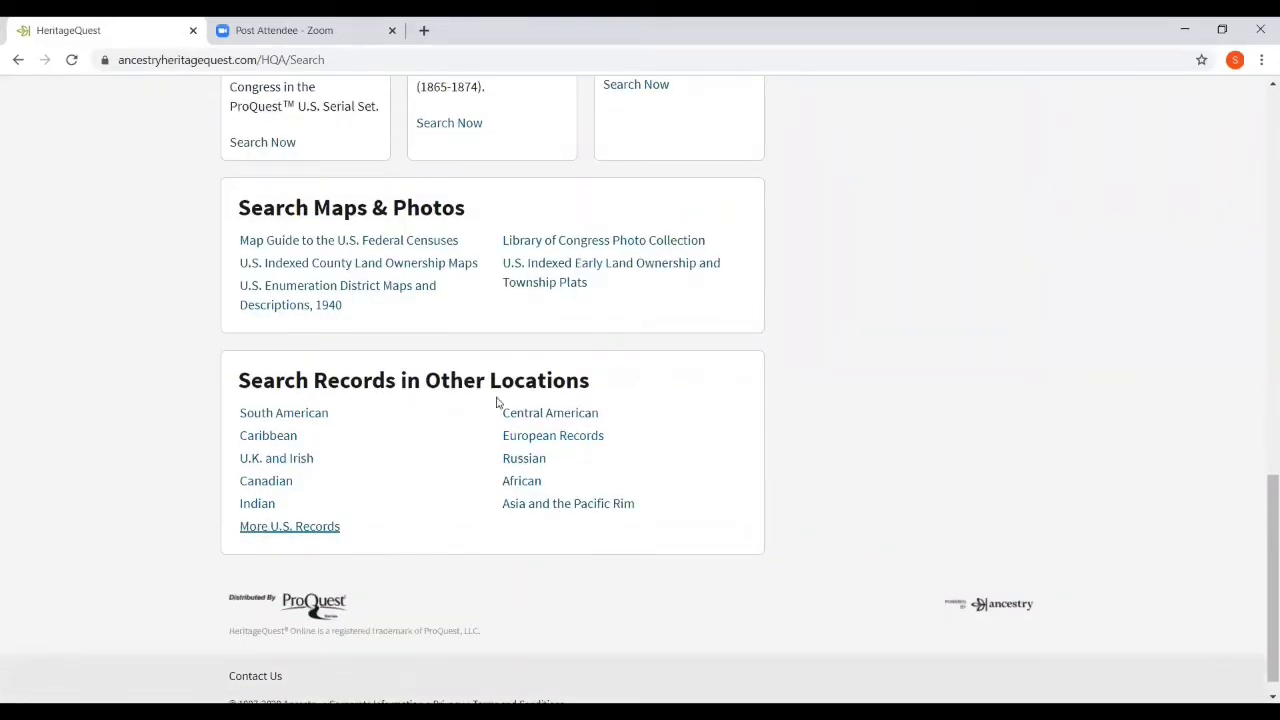
scroll(755, 473, "up", 3)
scroll(755, 473, "up", 9)
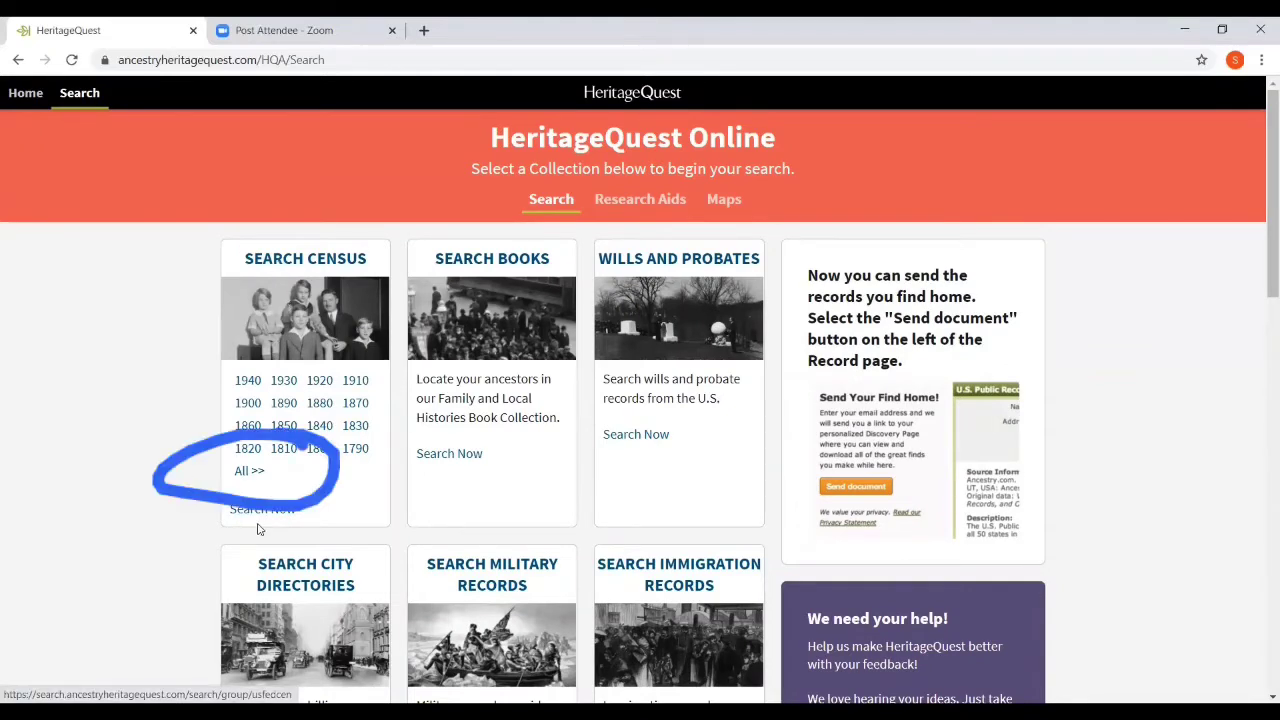
Open the search for all U.S. Federal Census years and review its form fields and included data collections.
left_click(249, 471)
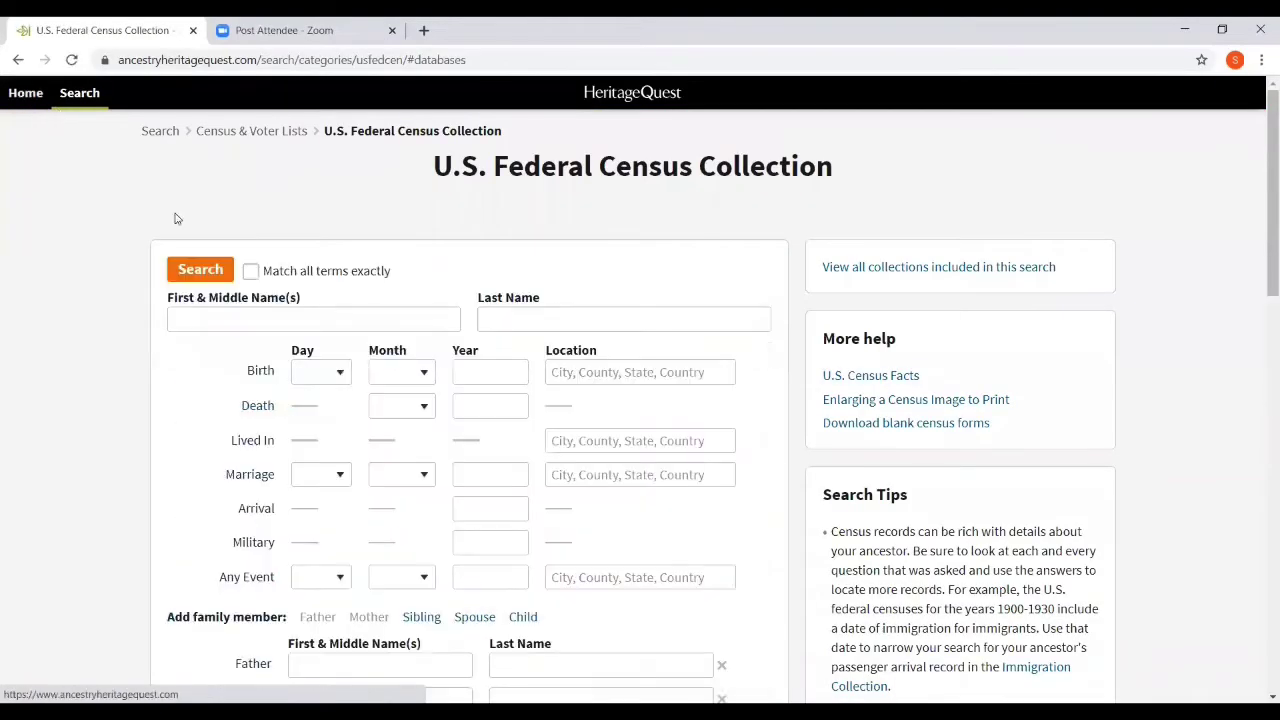
scroll(634, 390, "down", 3)
scroll(634, 390, "down", 4)
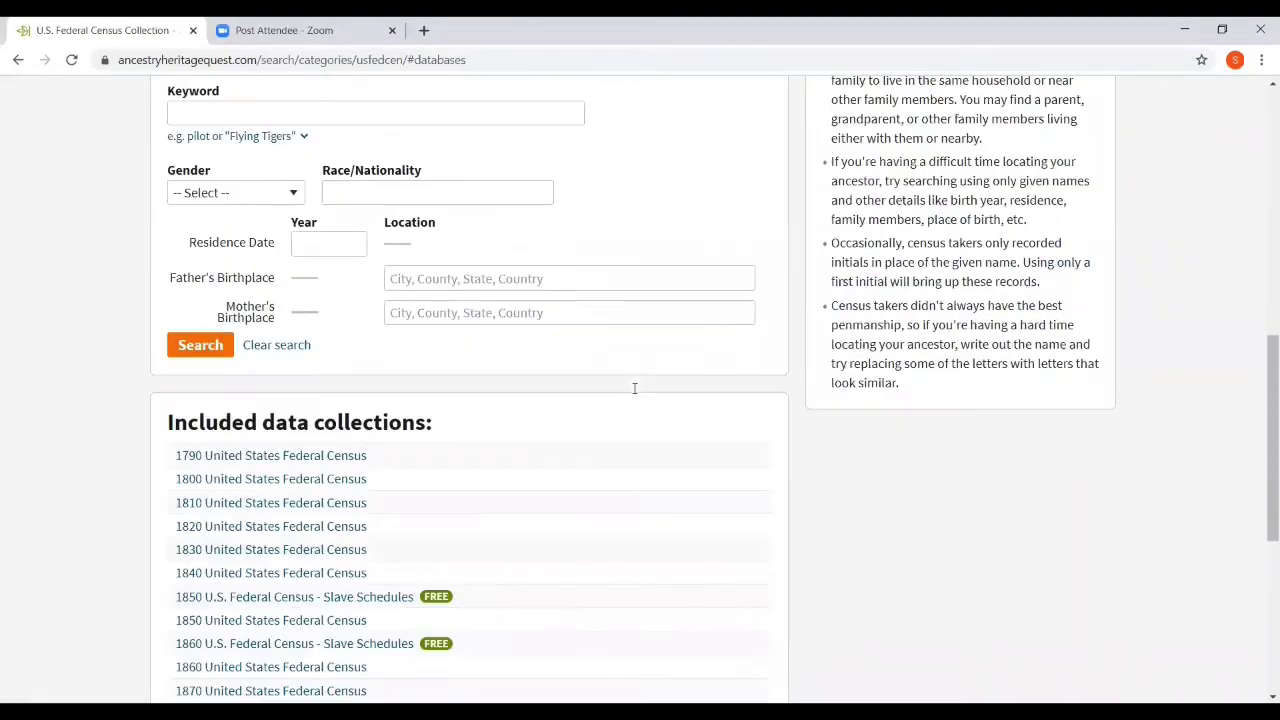
scroll(634, 390, "up", 6)
scroll(634, 398, "up", 2)
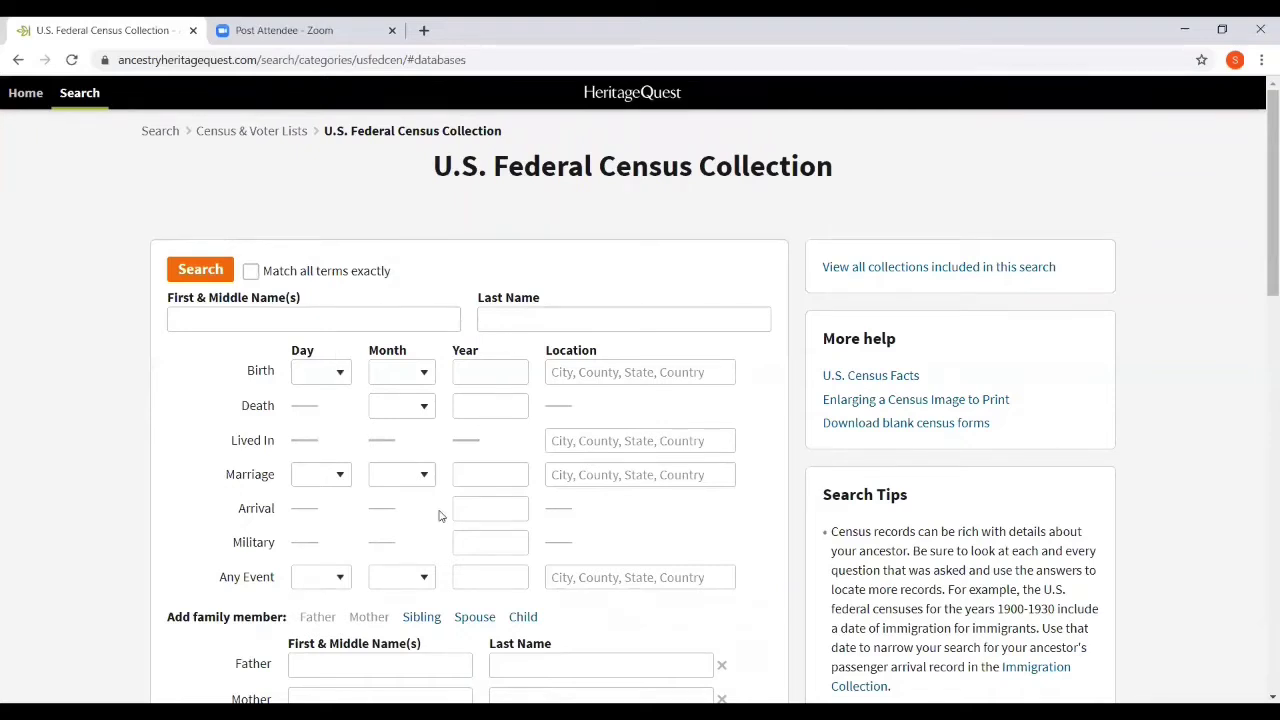
Search the U.S. Federal Census Collection for first name franklin and last name roosevelt.
left_click(245, 318)
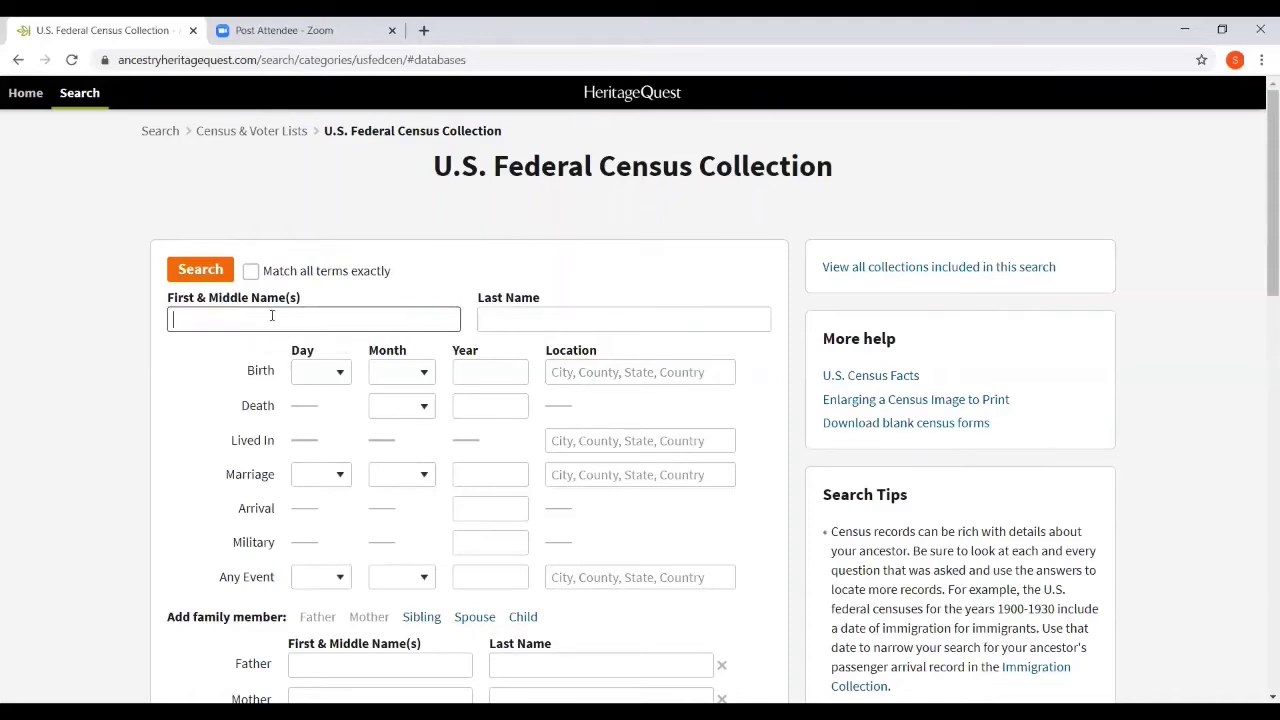
type("franklin")
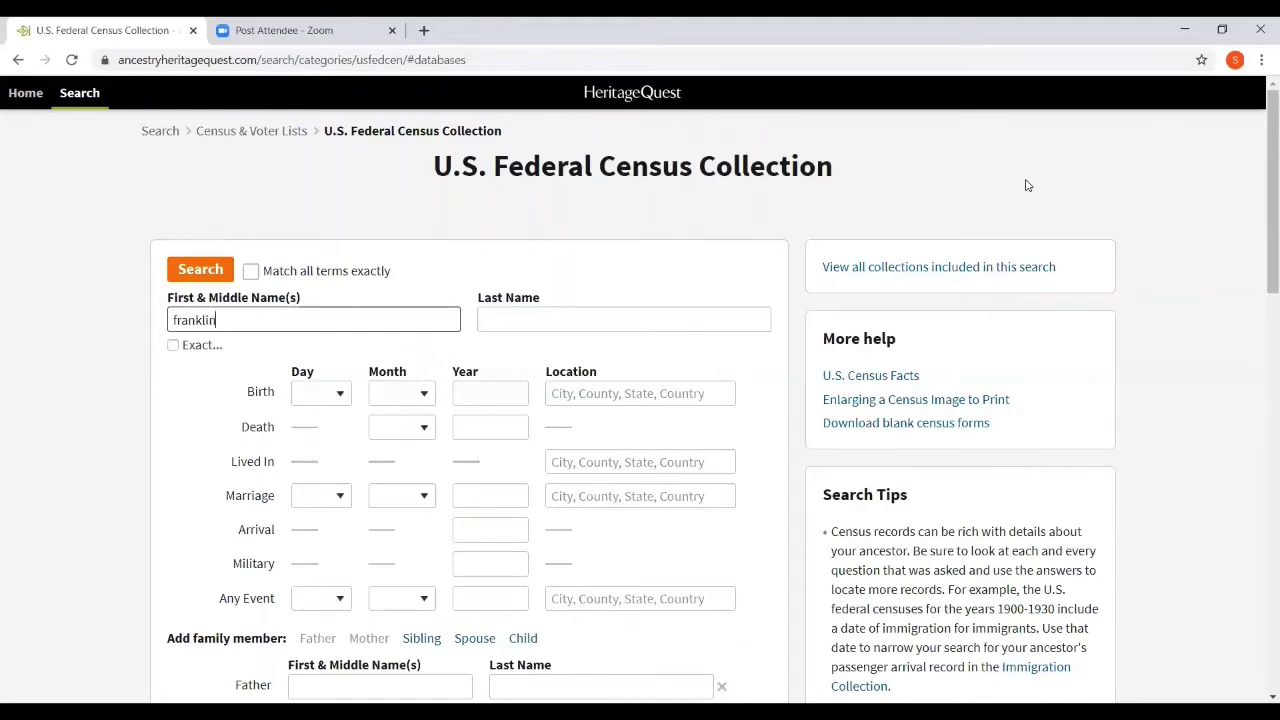
key("Tab")
type("roosevel")
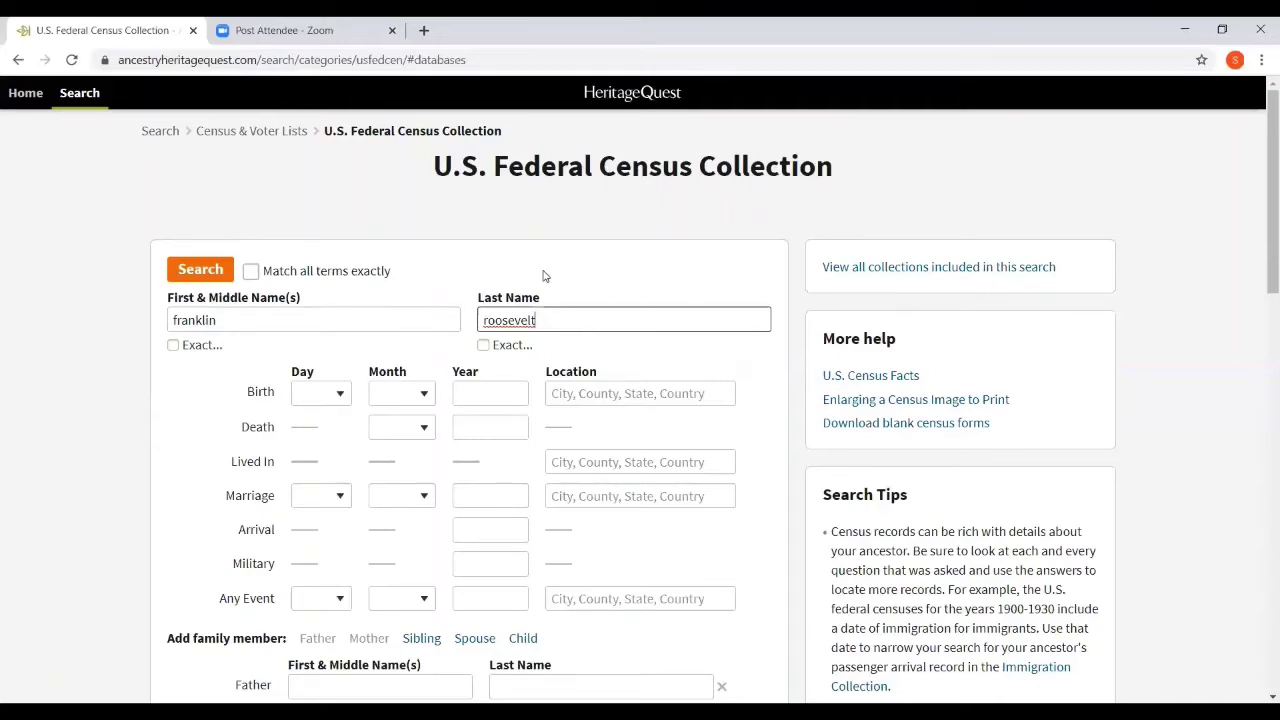
left_click(207, 279)
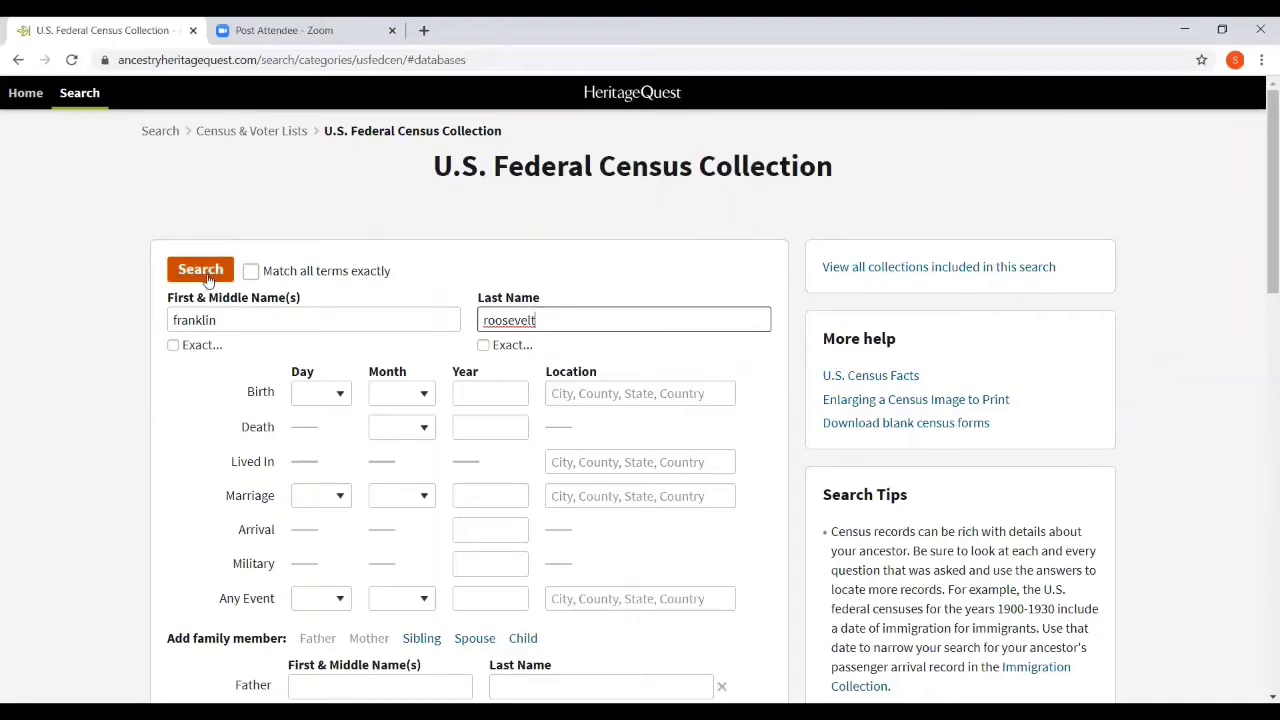
left_click(207, 276)
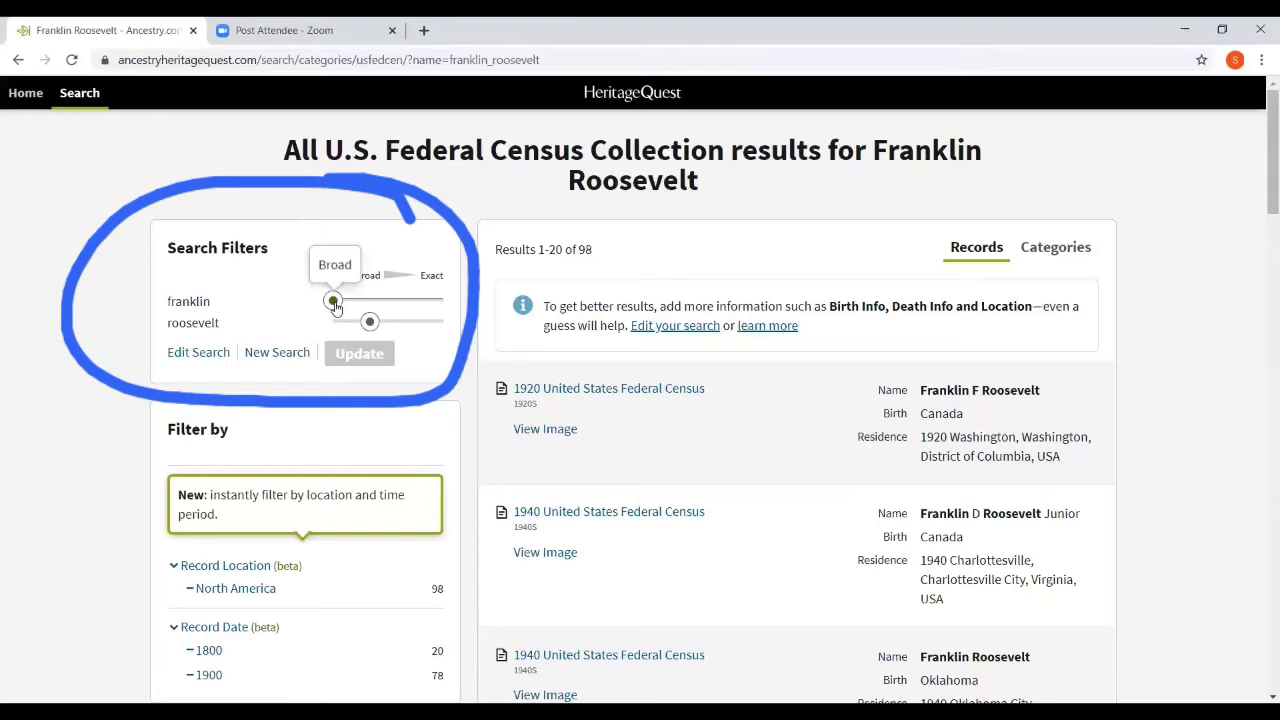
Set both the first and last name filters to Exact, update the results and look through the listed census records.
left_click_drag(333, 301, 443, 300)
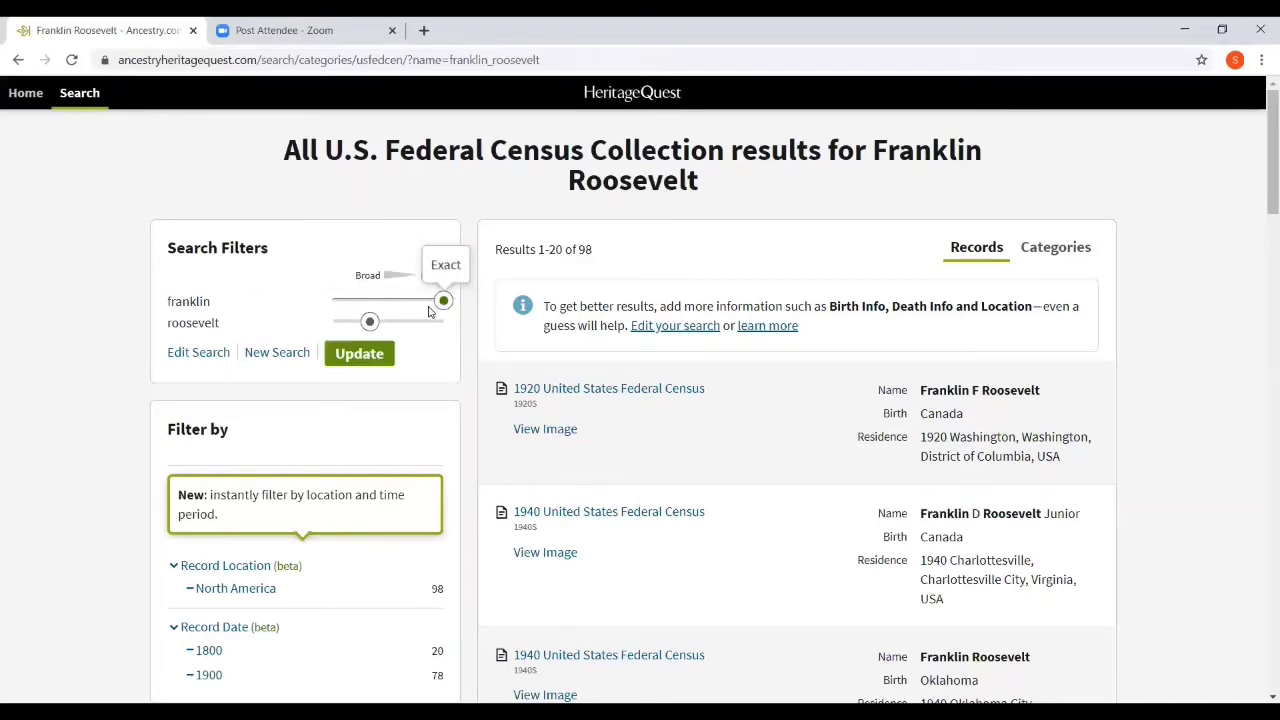
left_click_drag(369, 322, 443, 321)
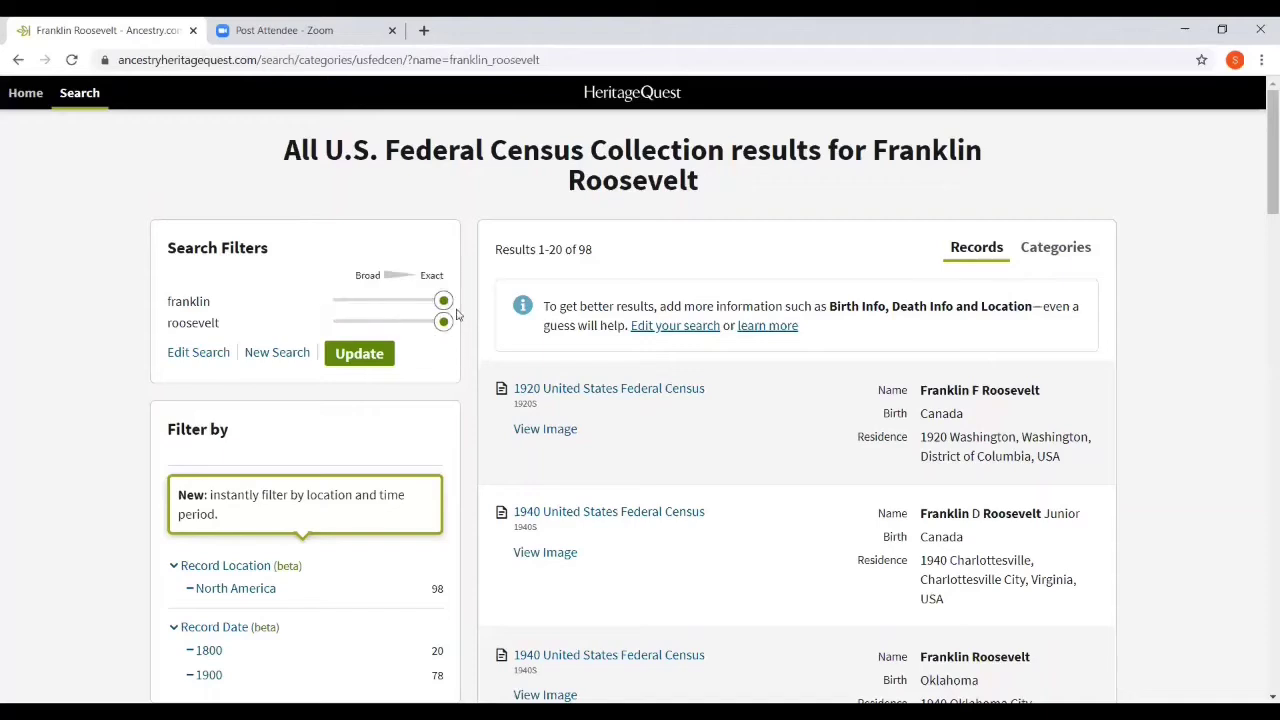
left_click(357, 358)
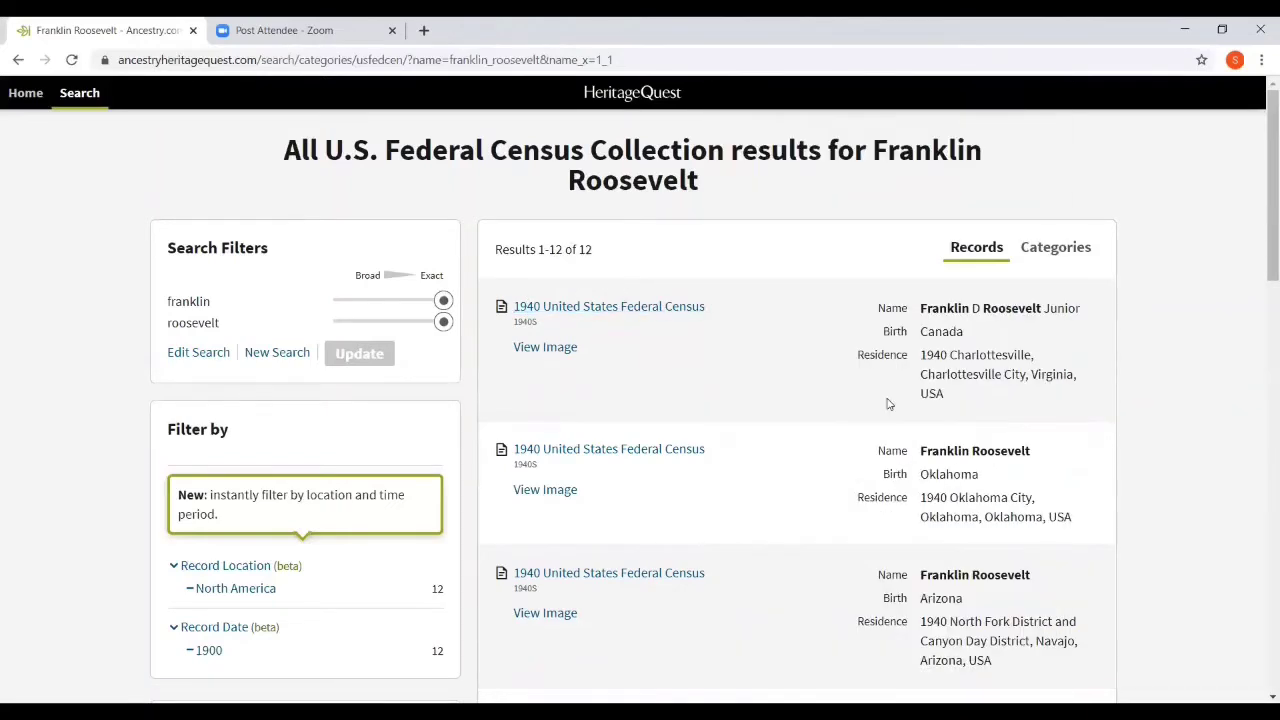
scroll(857, 403, "down", 3)
scroll(757, 418, "down", 1)
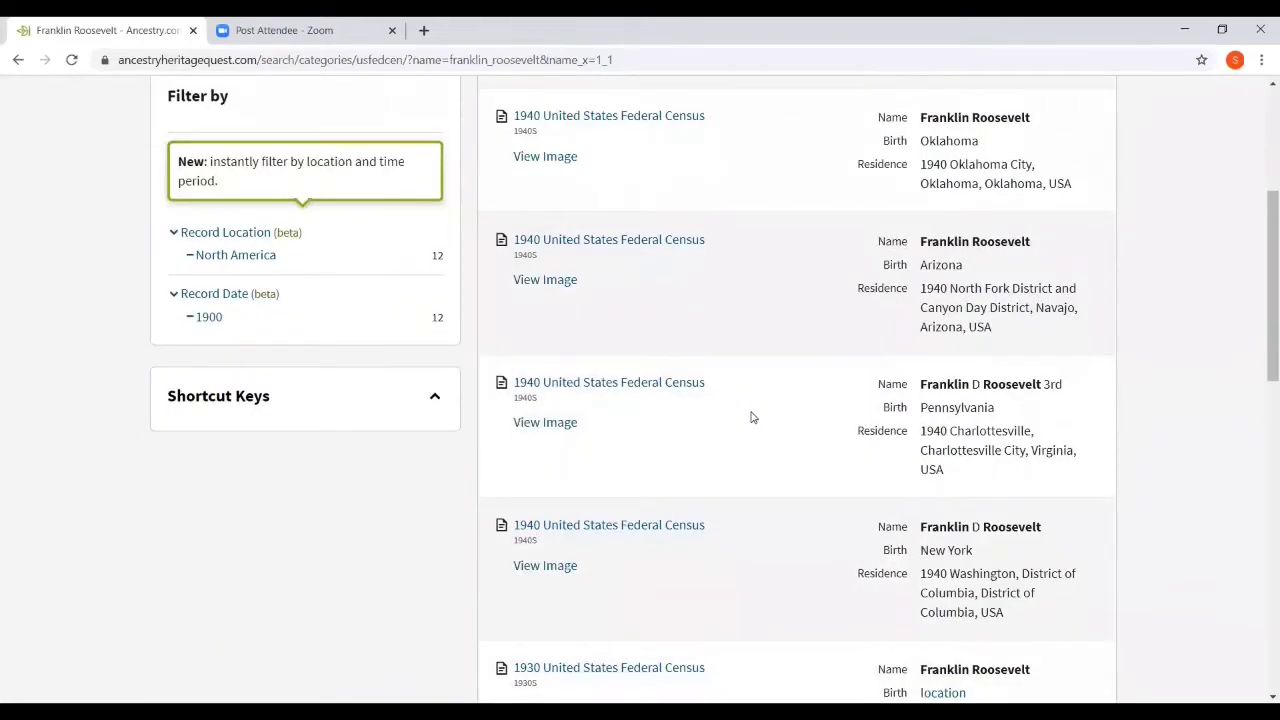
scroll(749, 413, "down", 3)
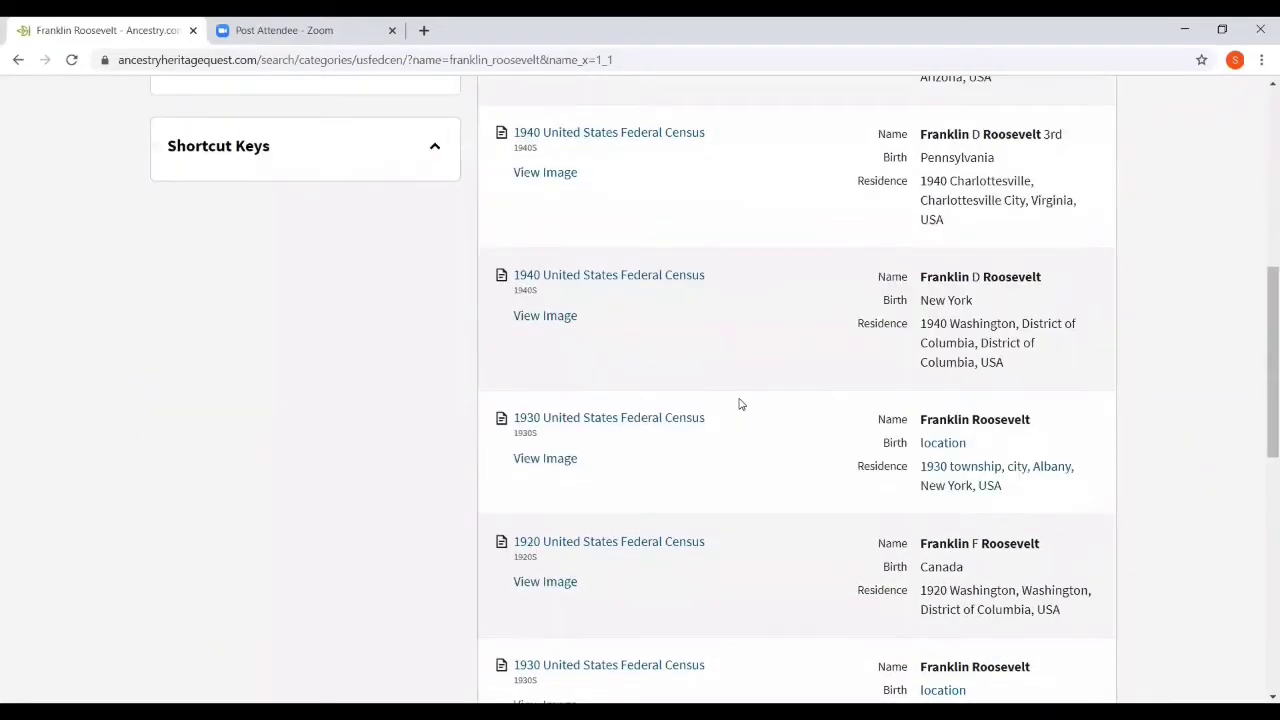
scroll(742, 399, "up", 7)
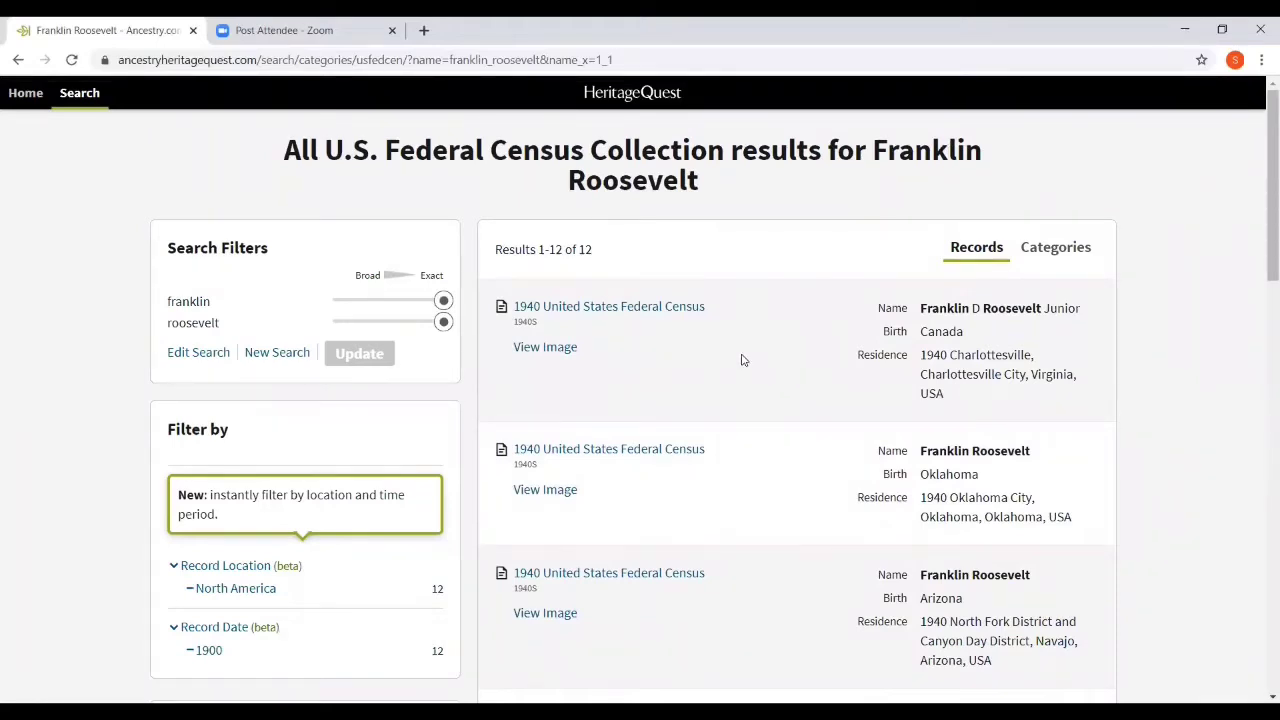
Edit the search to add Washington, District of Columbia, USA as the Any Event location and run it again.
left_click(186, 360)
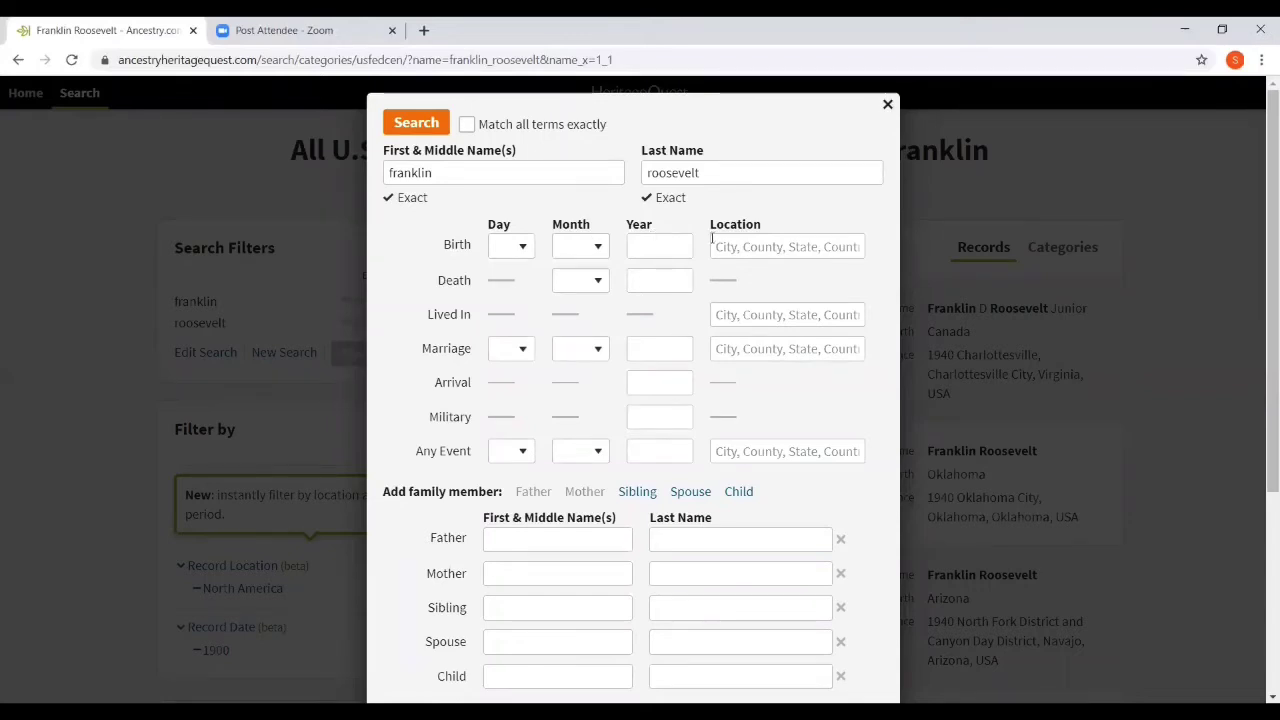
scroll(795, 353, "down", 1)
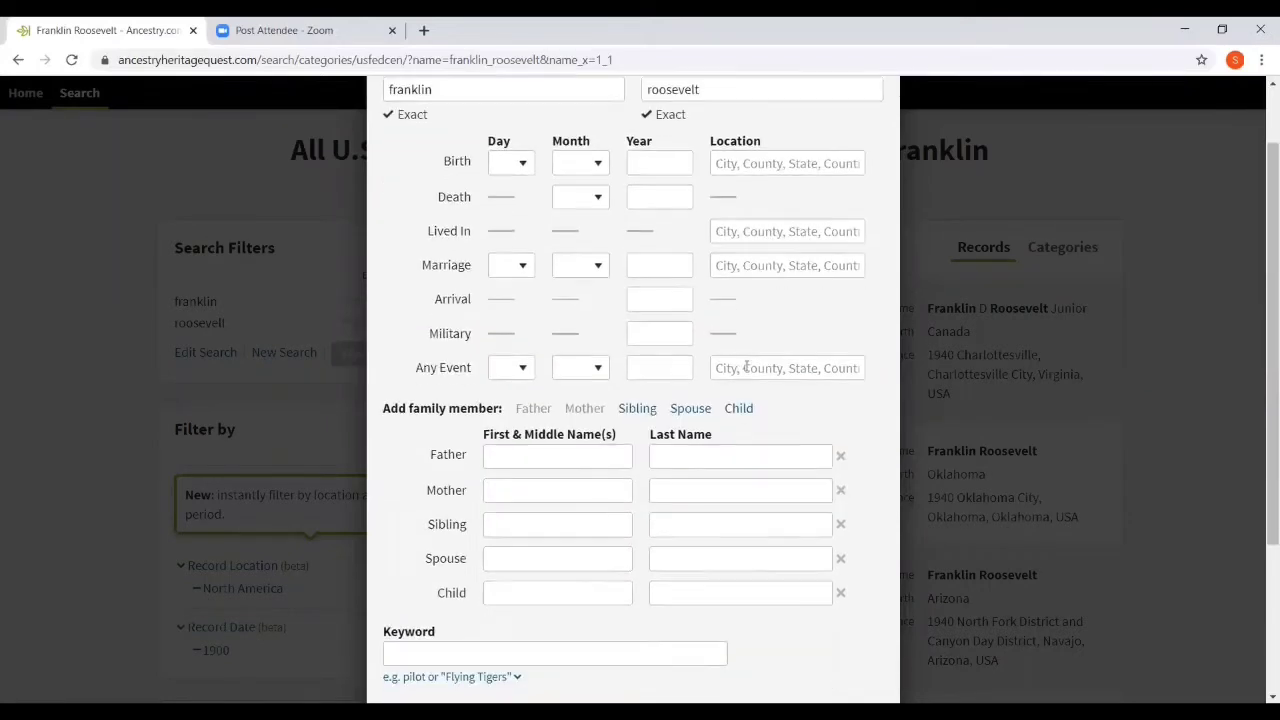
left_click(742, 368)
type("washington")
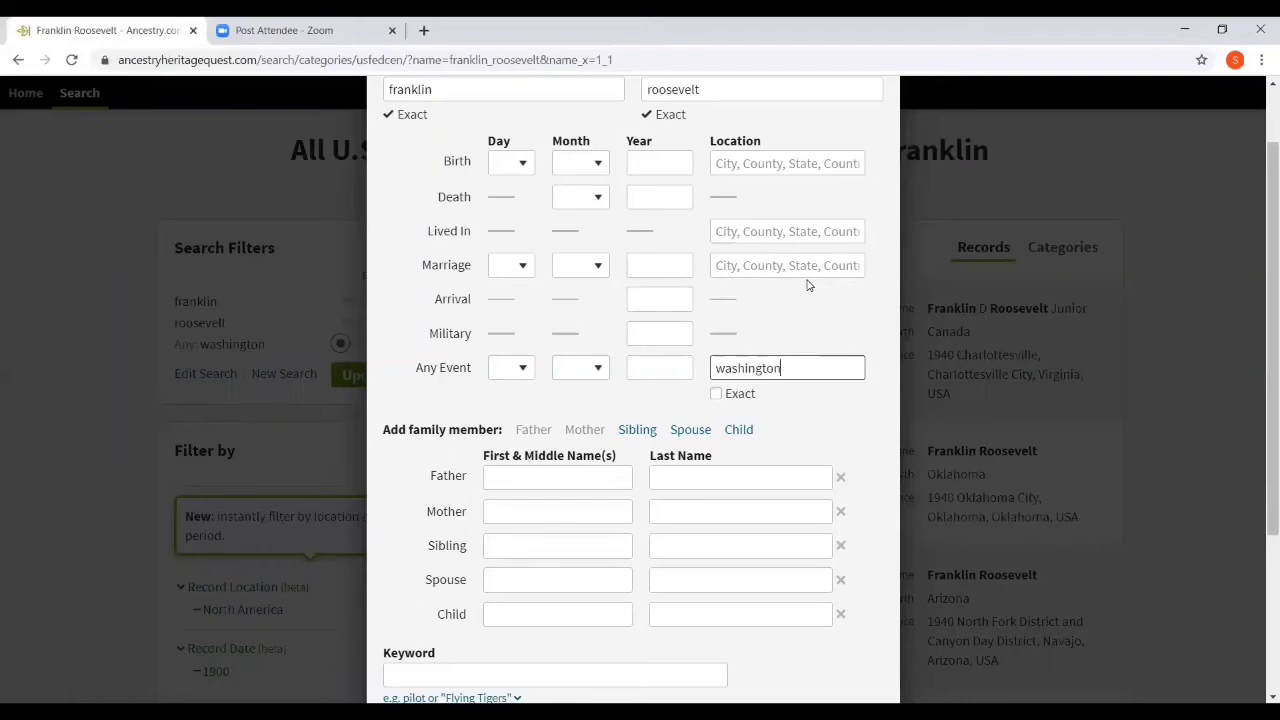
type(" dc")
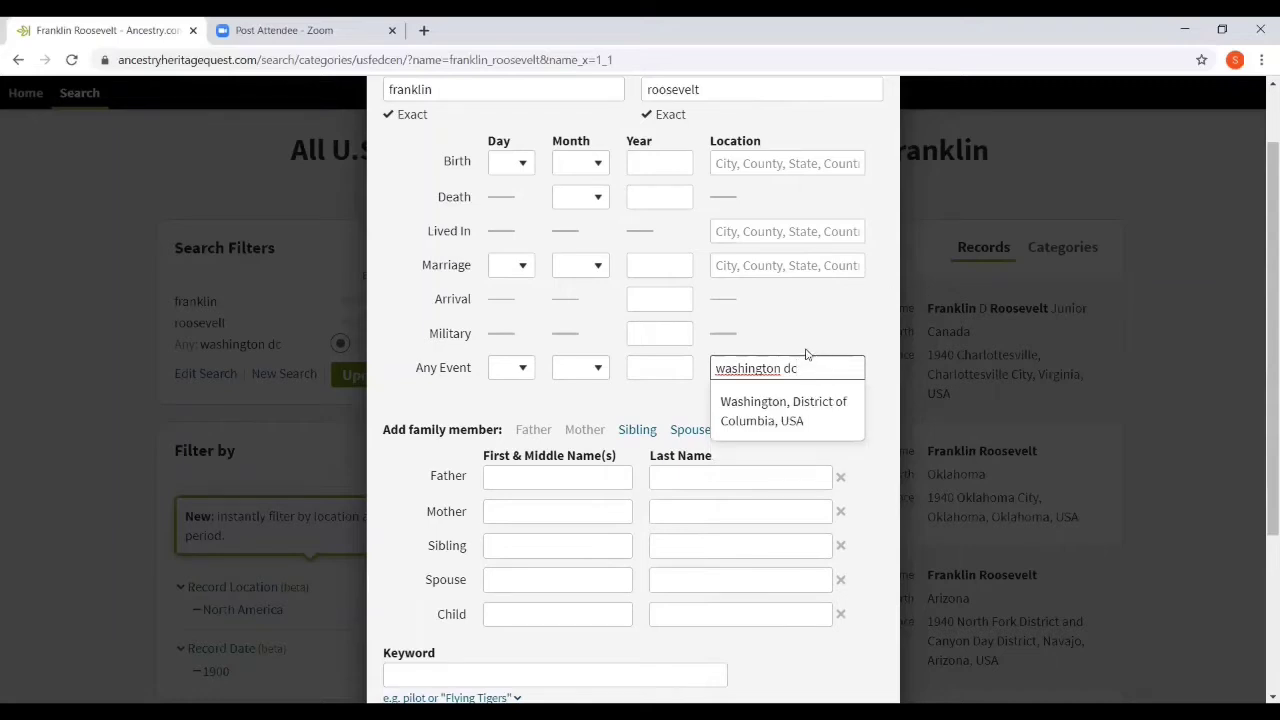
left_click(773, 408)
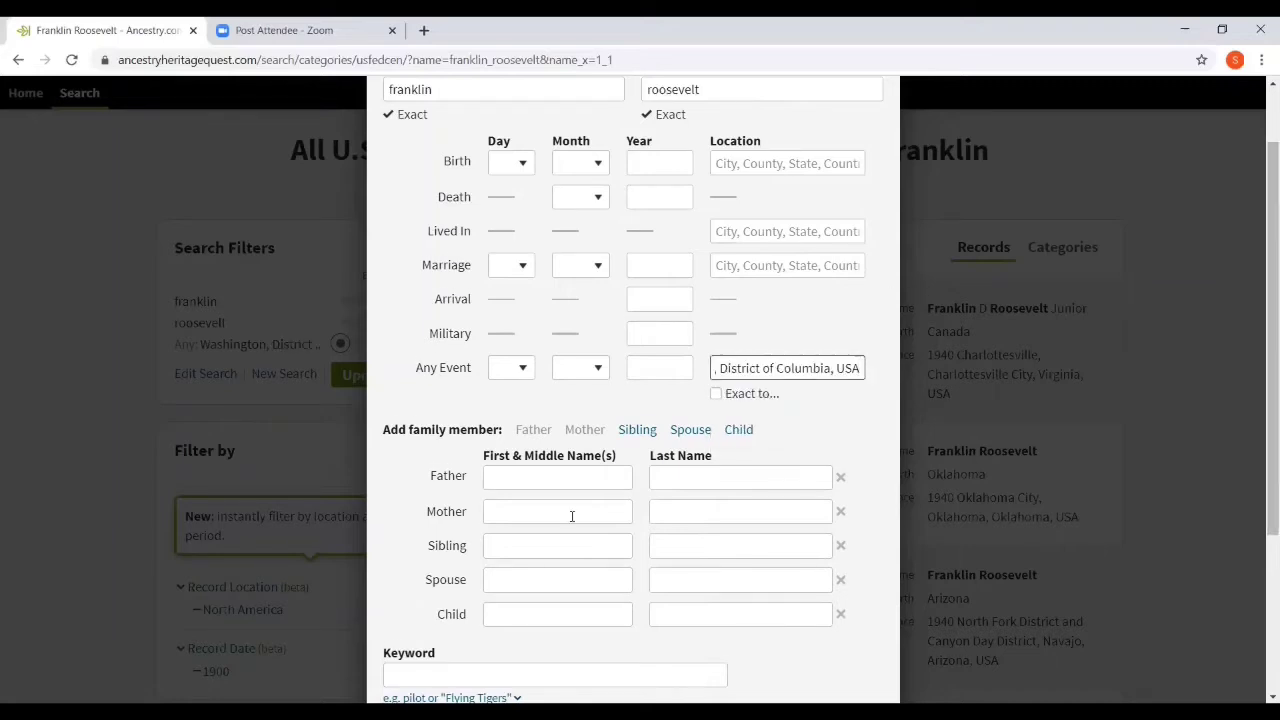
scroll(571, 517, "down", 3)
scroll(580, 520, "up", 2)
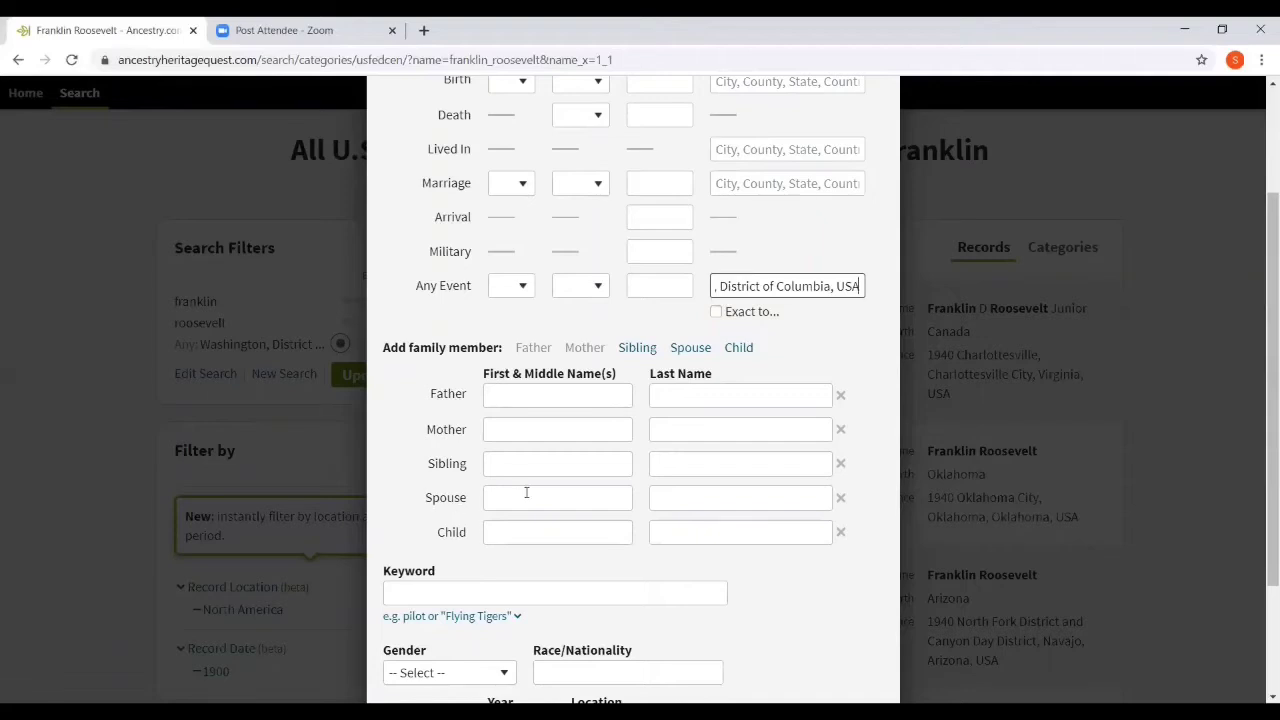
scroll(623, 491, "down", 2)
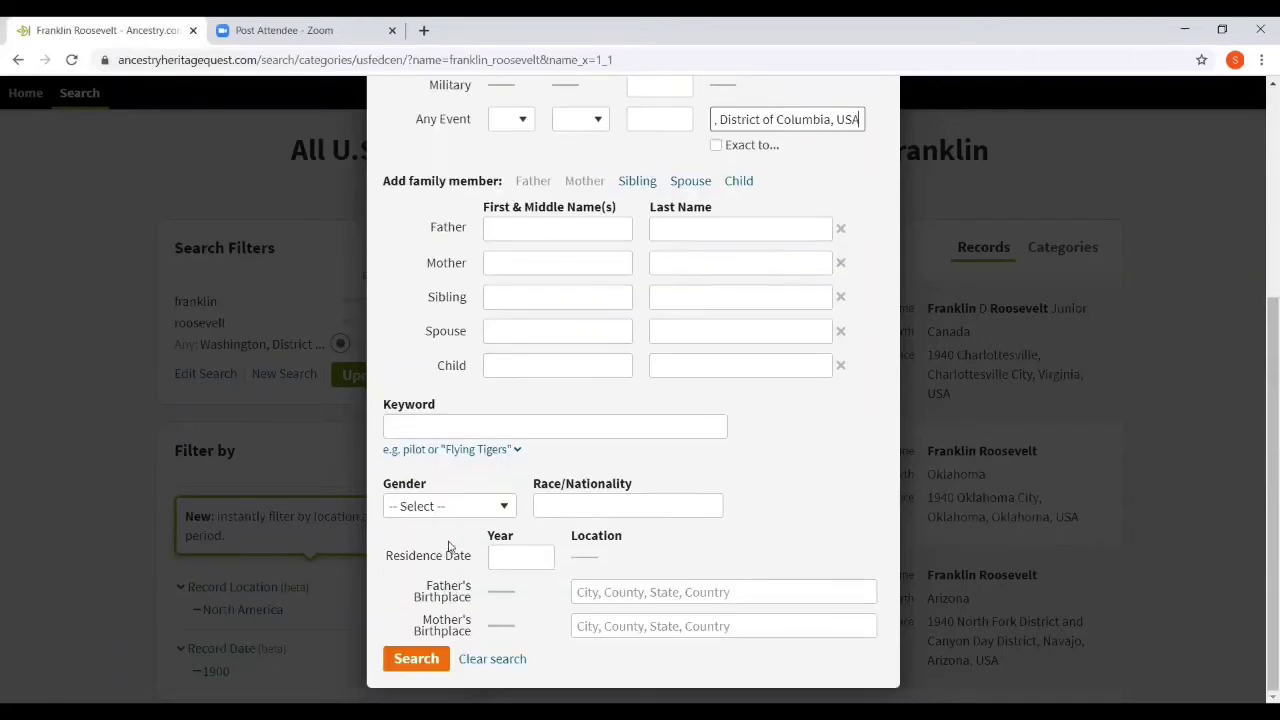
scroll(648, 396, "up", 3)
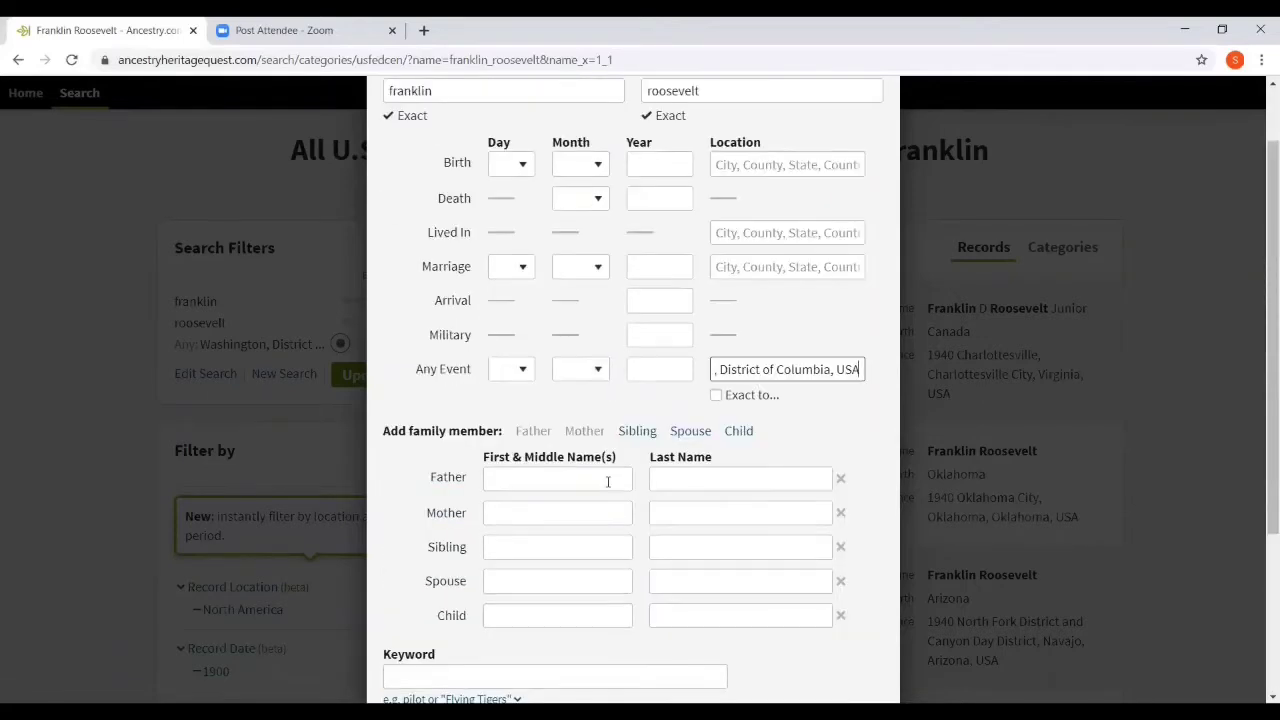
scroll(600, 490, "down", 3)
left_click(440, 648)
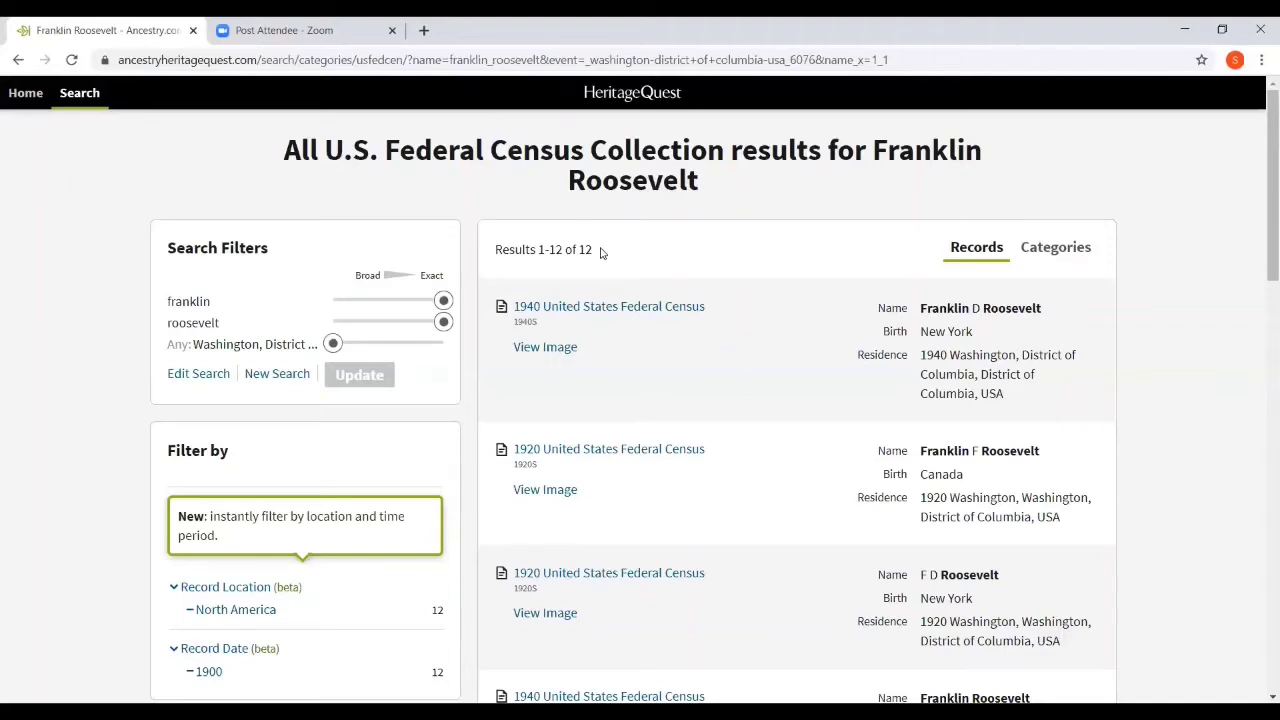
Look through the refined results and preview the 1940 census record details for Franklin D Roosevelt born in New York.
scroll(594, 289, "down", 2)
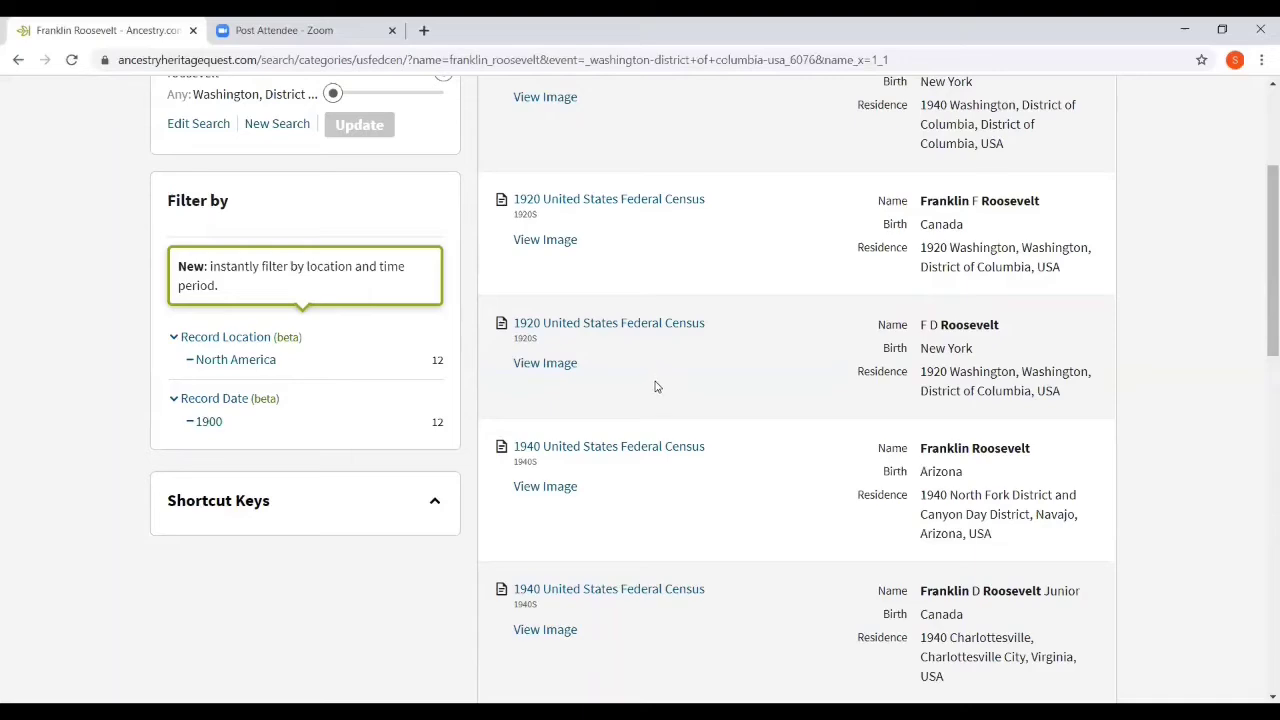
scroll(658, 385, "up", 2)
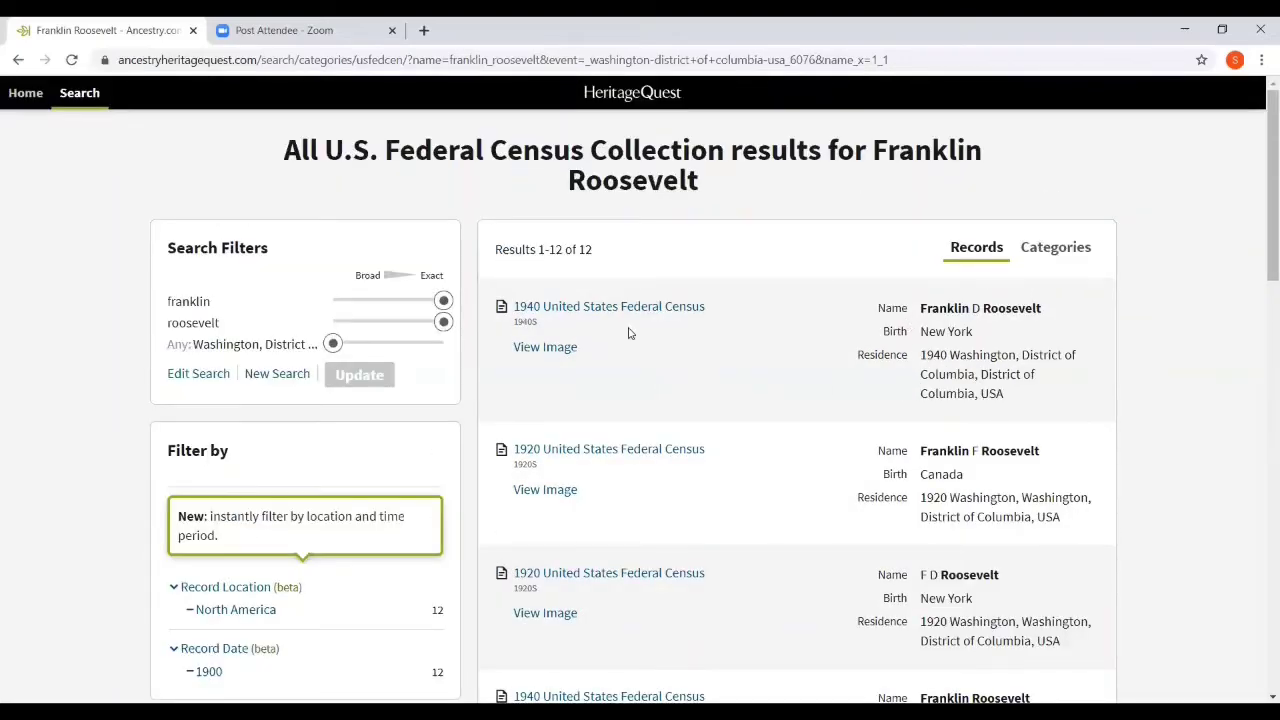
mouse_move(620, 315)
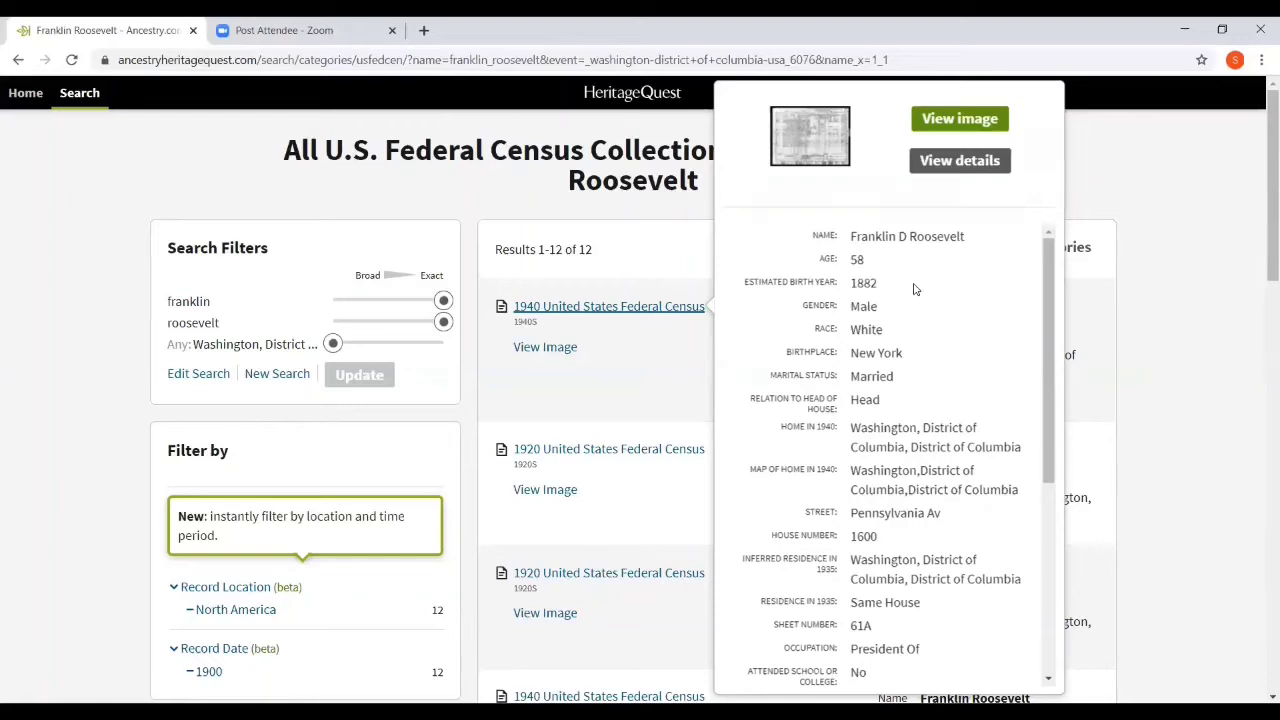
scroll(916, 290, "down", 2)
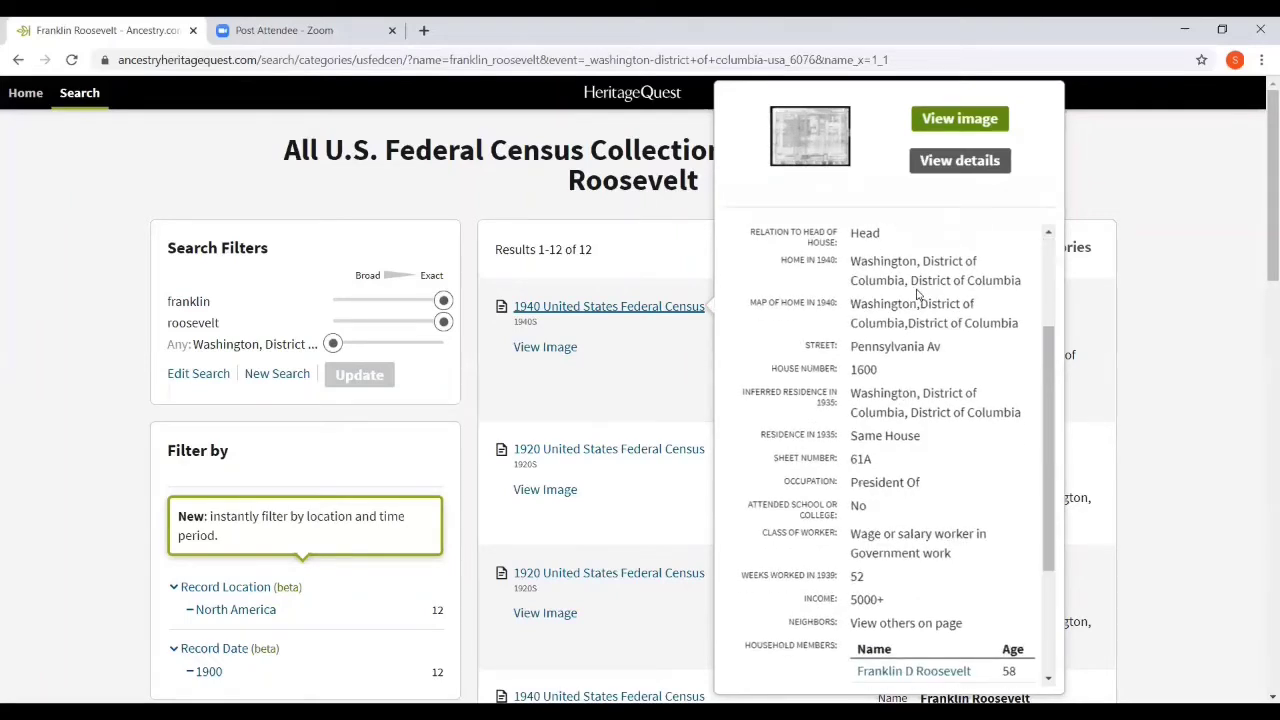
scroll(926, 309, "up", 2)
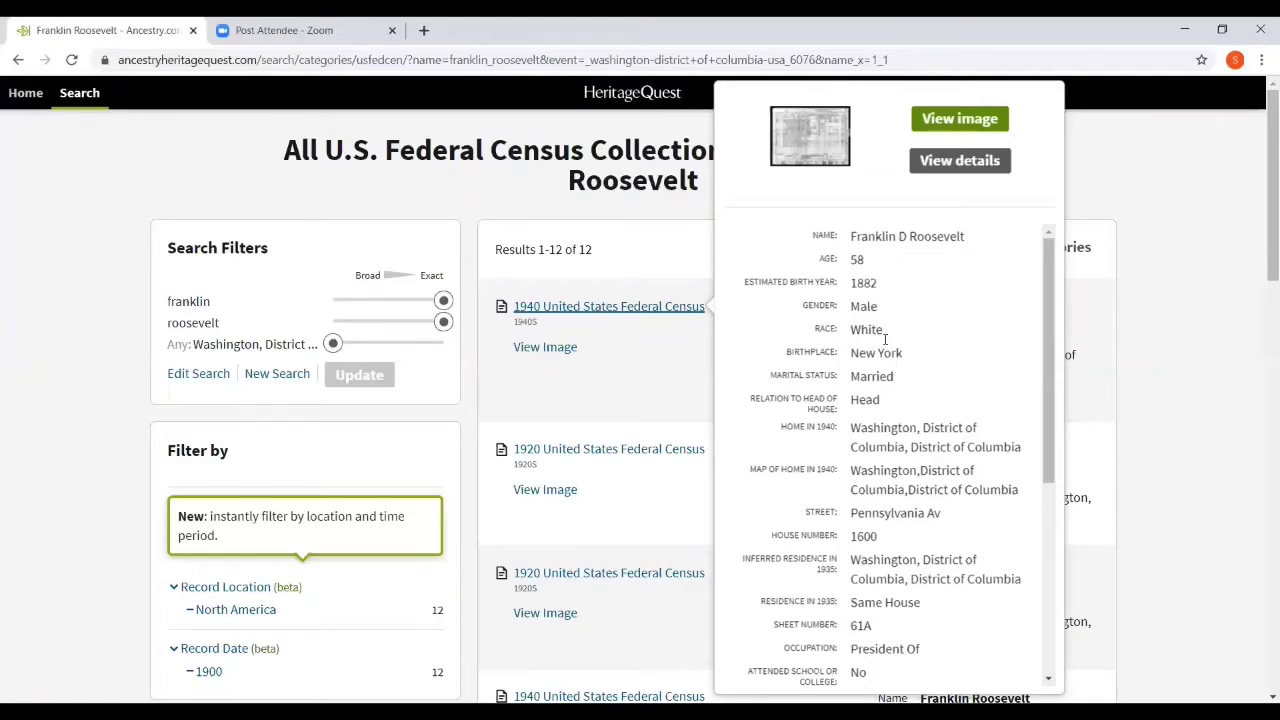
Read through the previewed 1940 census details for Franklin D Roosevelt and open the full record page.
scroll(880, 345, "down", 2)
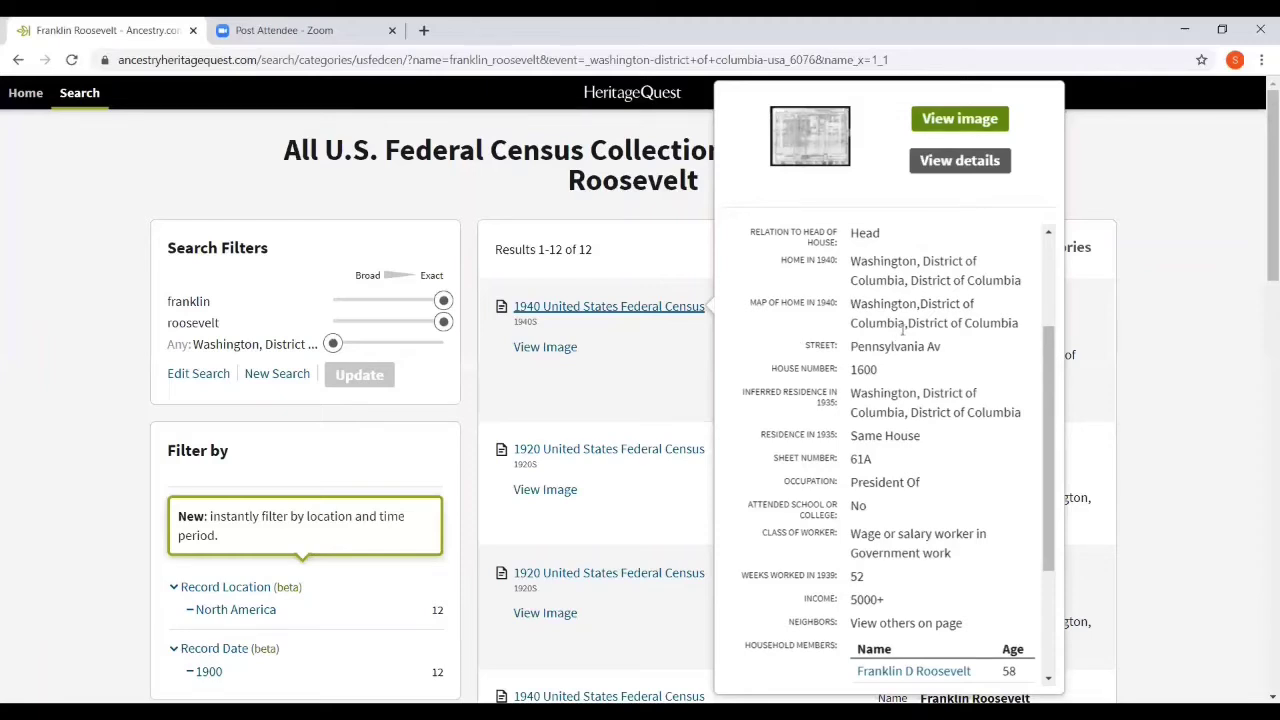
scroll(903, 330, "down", 2)
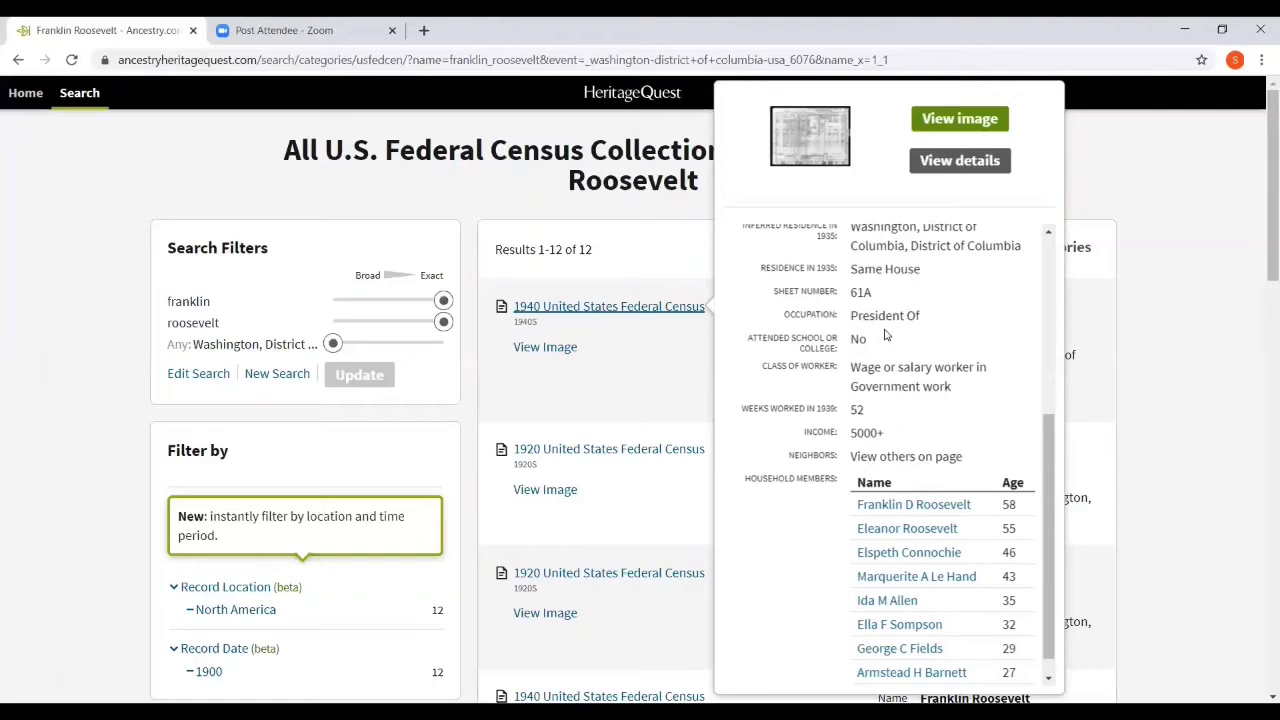
scroll(898, 340, "up", 4)
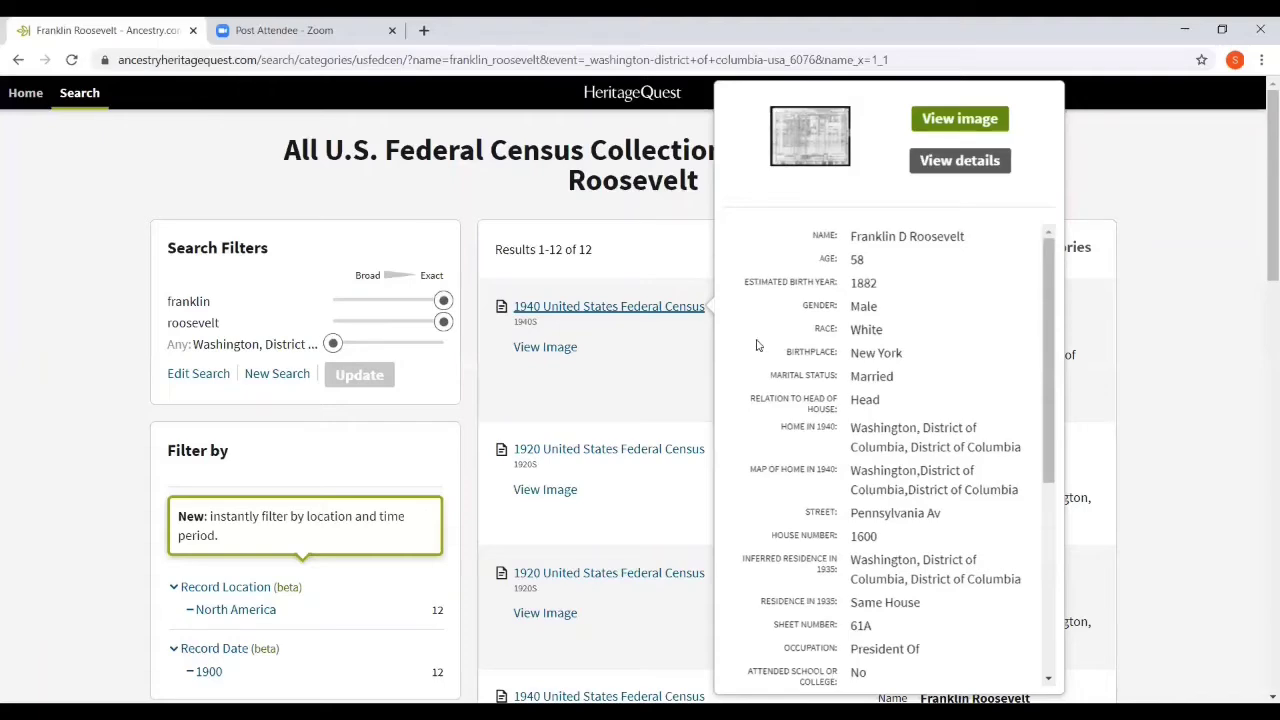
left_click(609, 310)
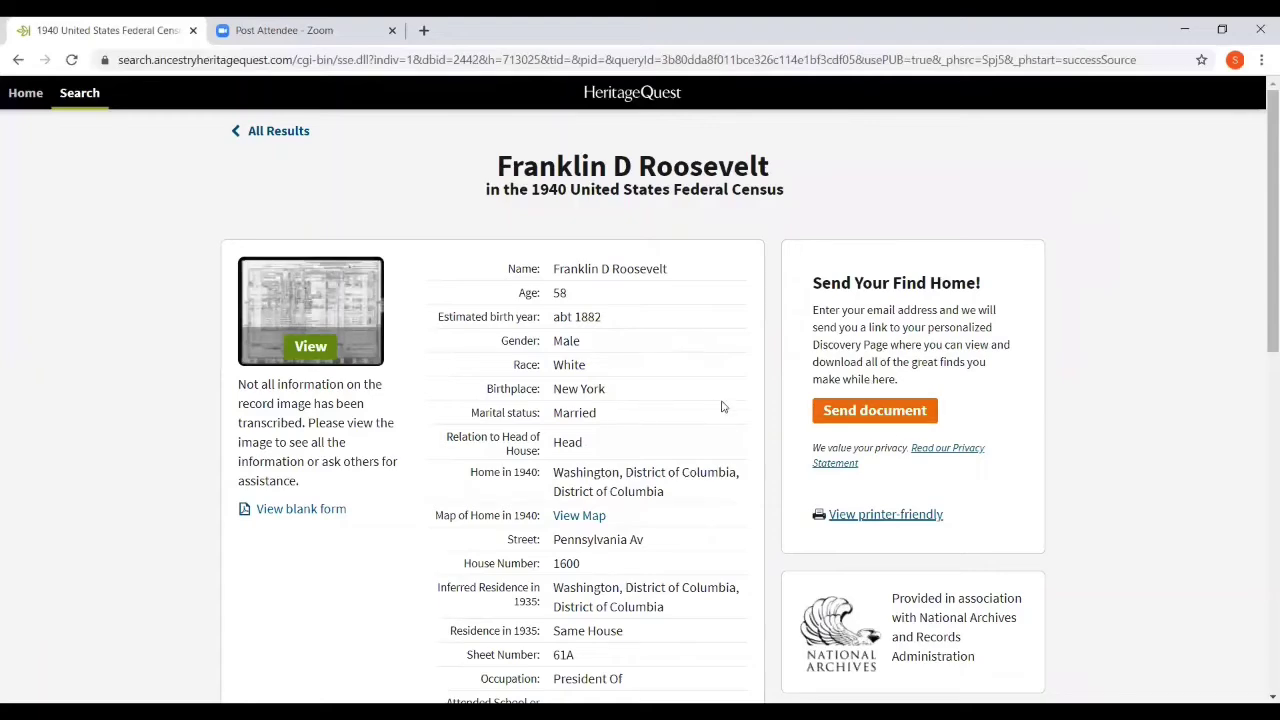
Examine the transcribed 1940 census record, including the personal details, household members, source citation and options for sending or printing it.
scroll(710, 390, "down", 2)
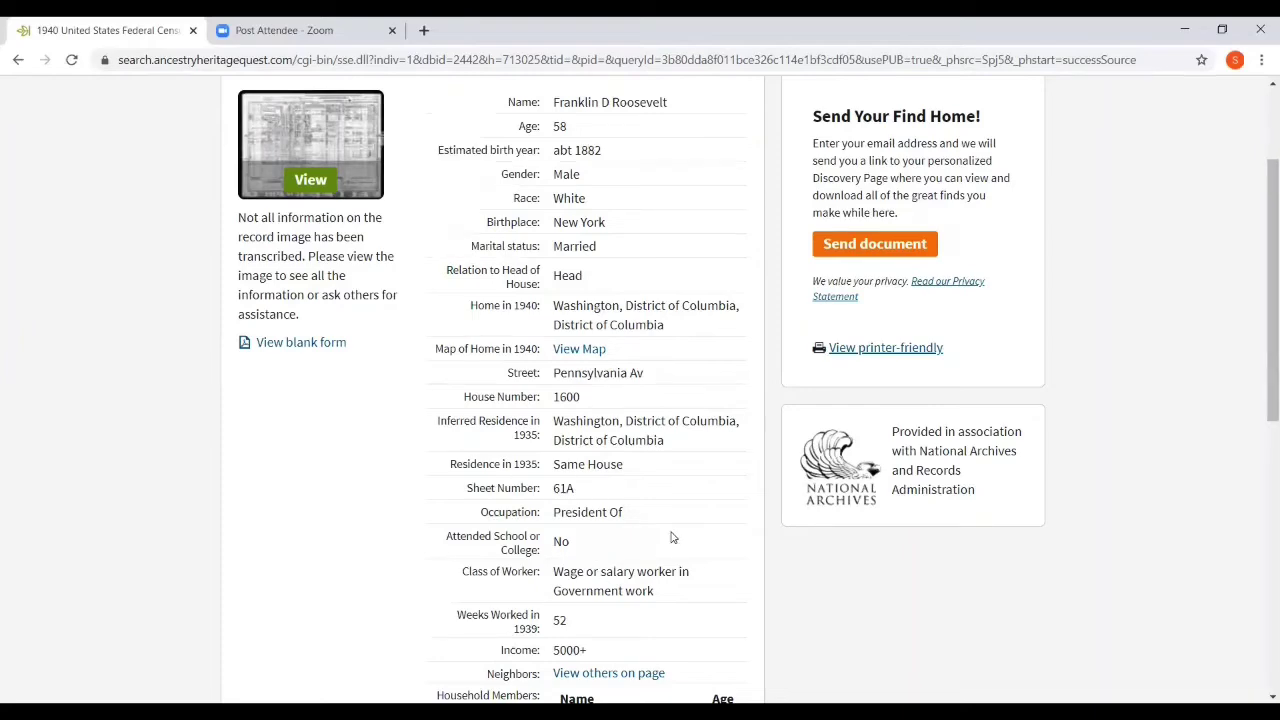
scroll(673, 548, "down", 2)
scroll(673, 552, "down", 2)
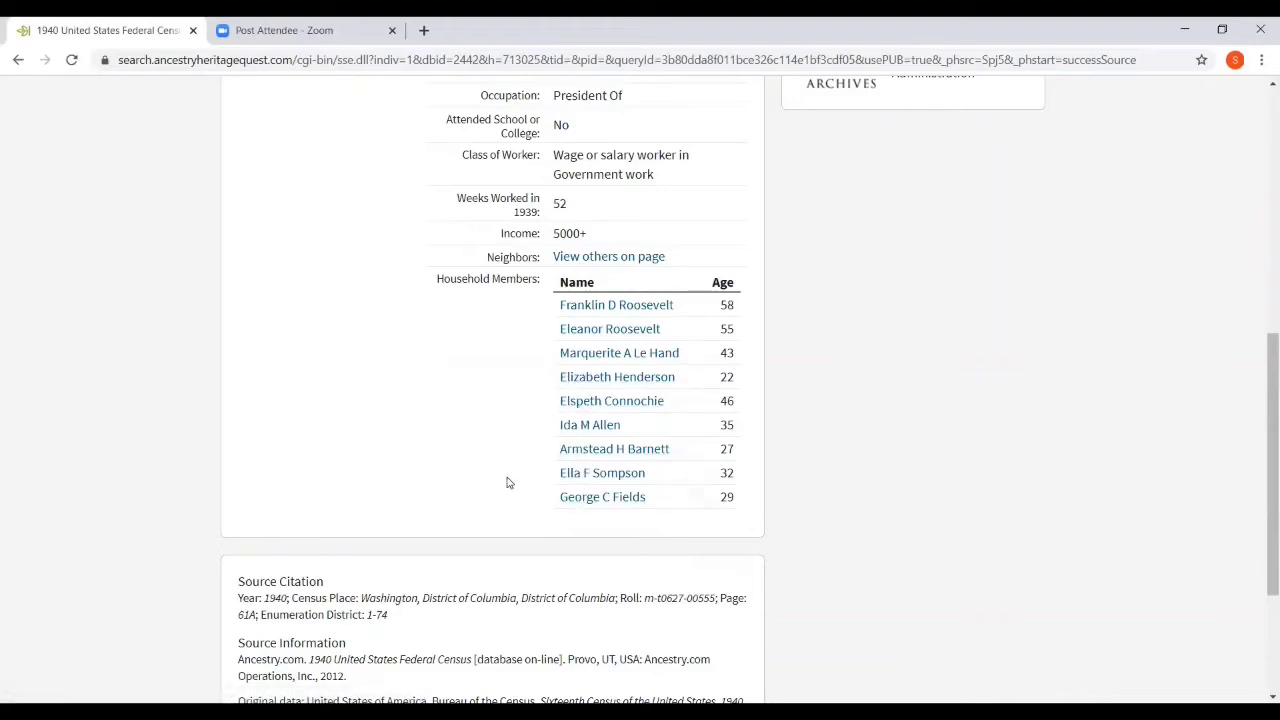
scroll(516, 480, "up", 4)
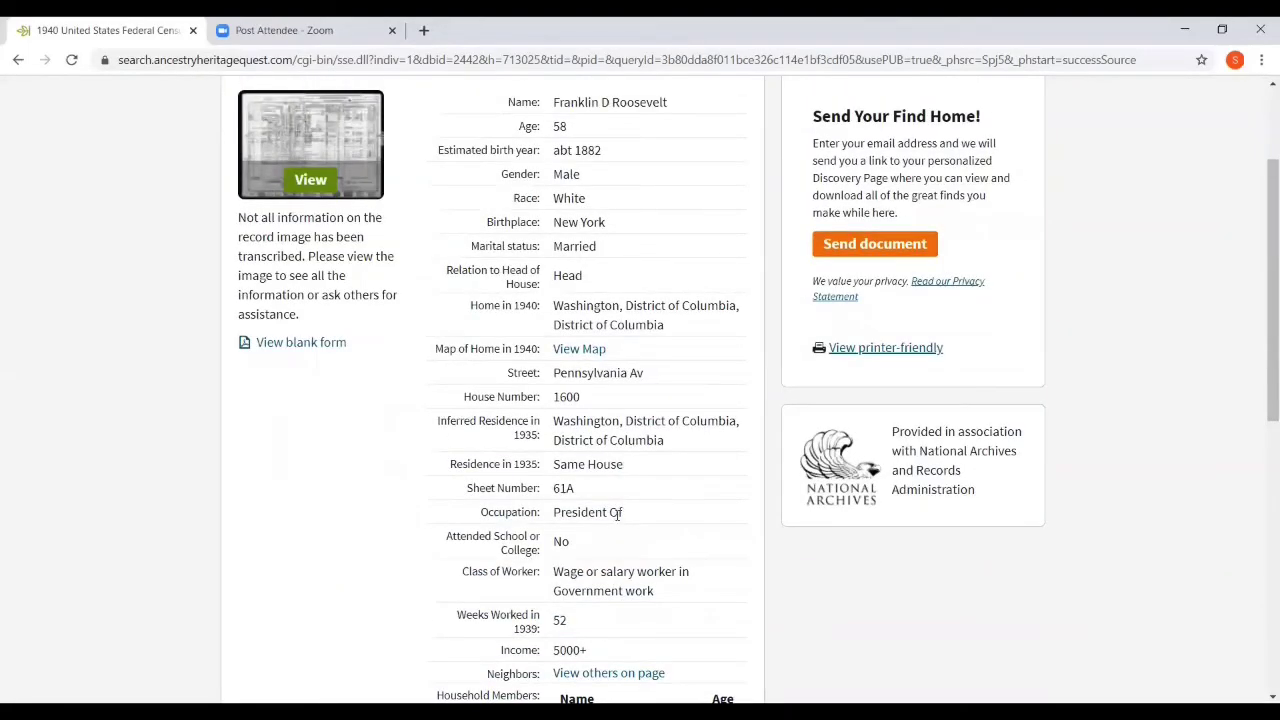
scroll(640, 520, "down", 6)
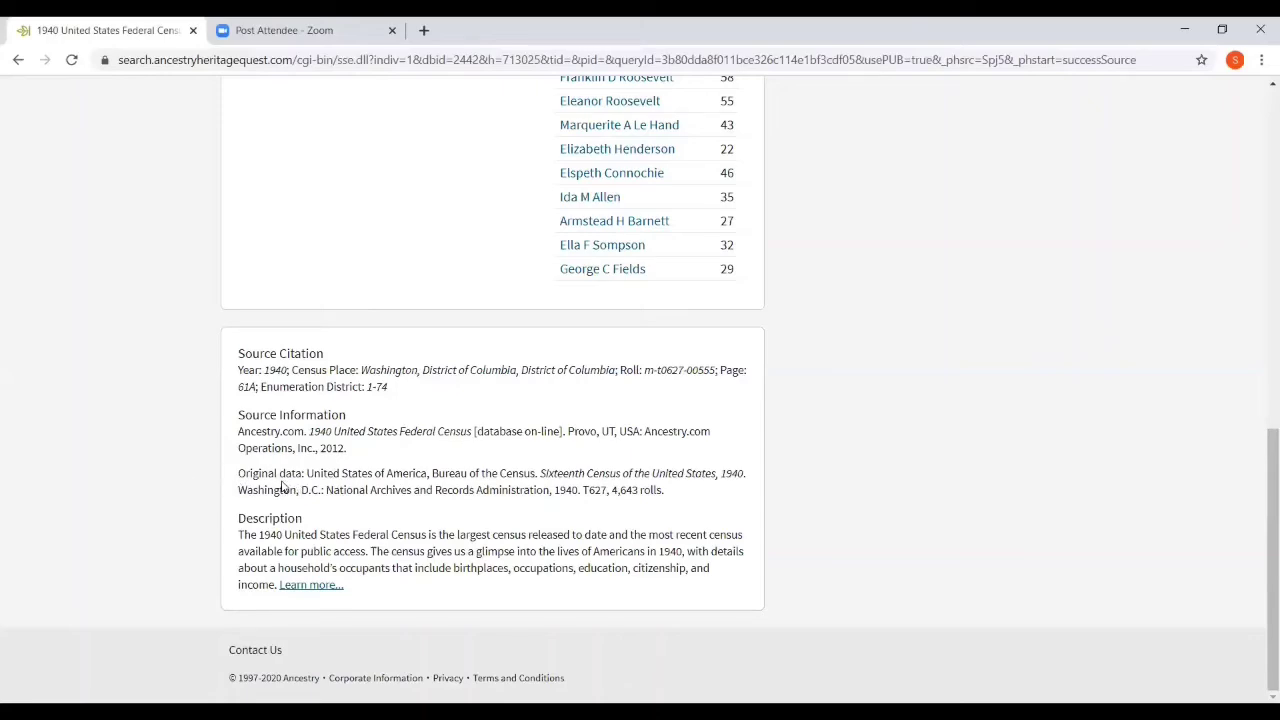
scroll(617, 534, "up", 10)
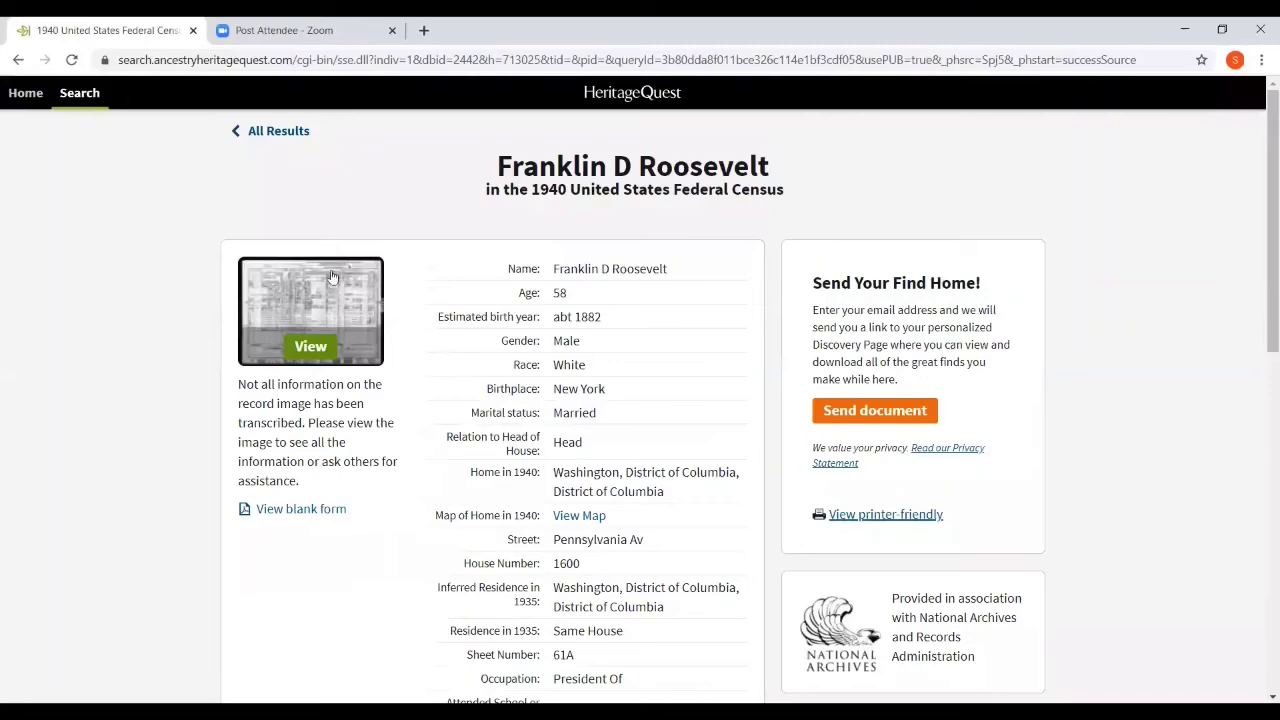
scroll(427, 389, "down", 10)
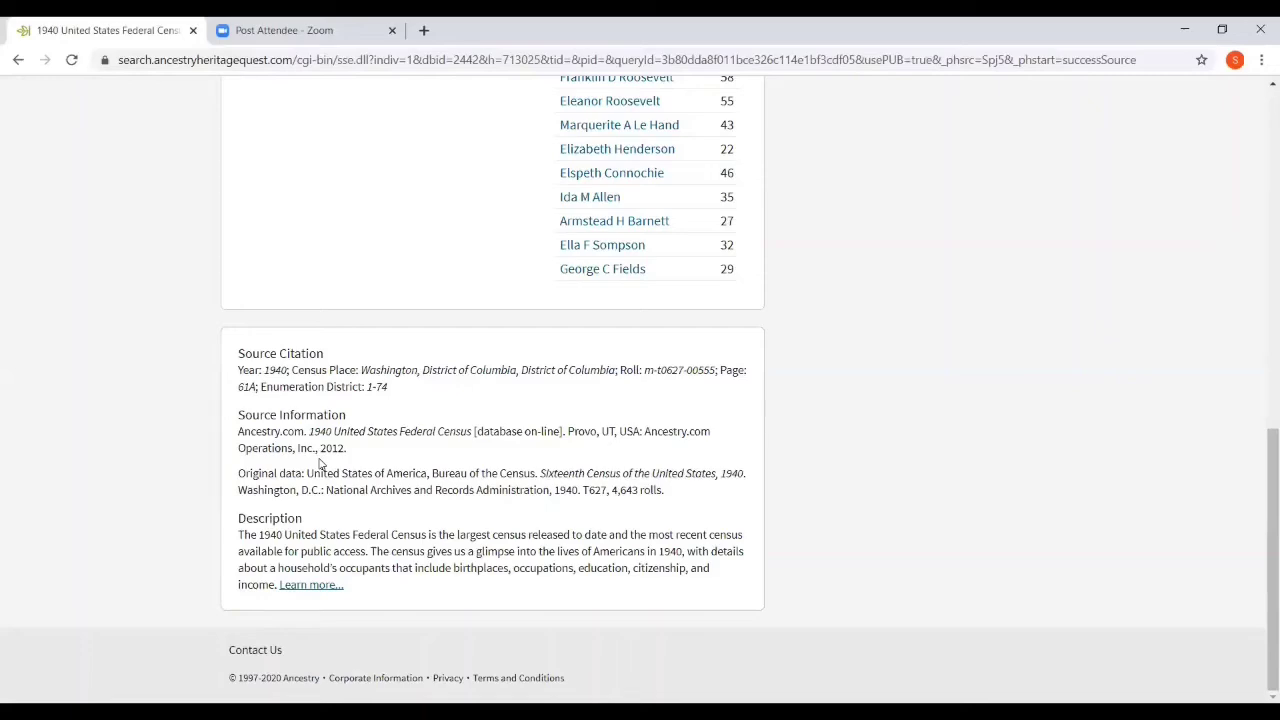
scroll(654, 371, "up", 10)
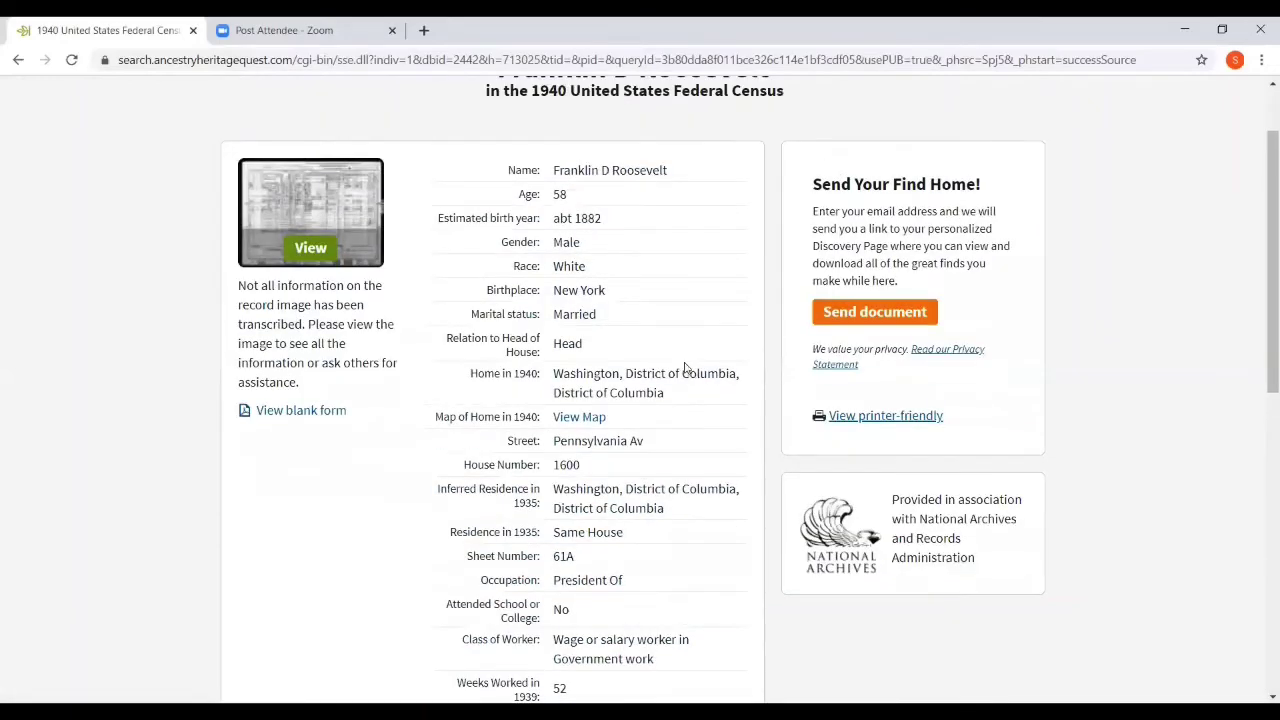
scroll(687, 364, "up", 2)
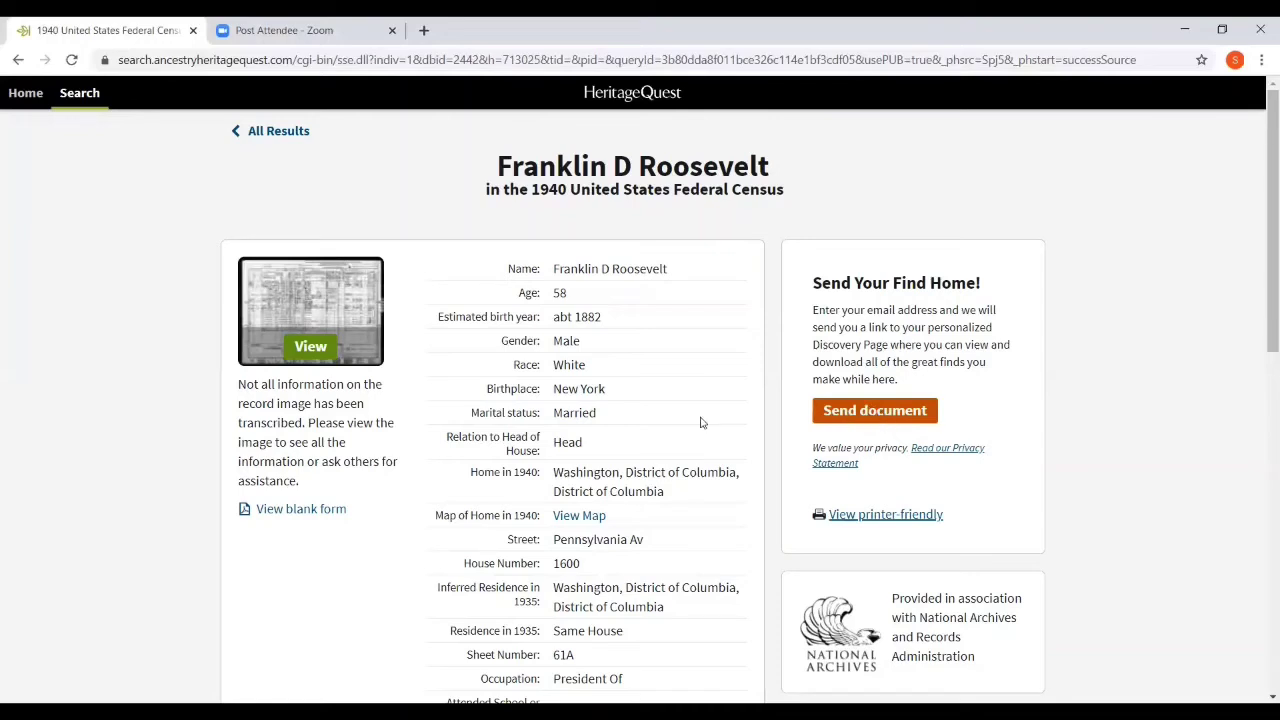
scroll(576, 316, "down", 3)
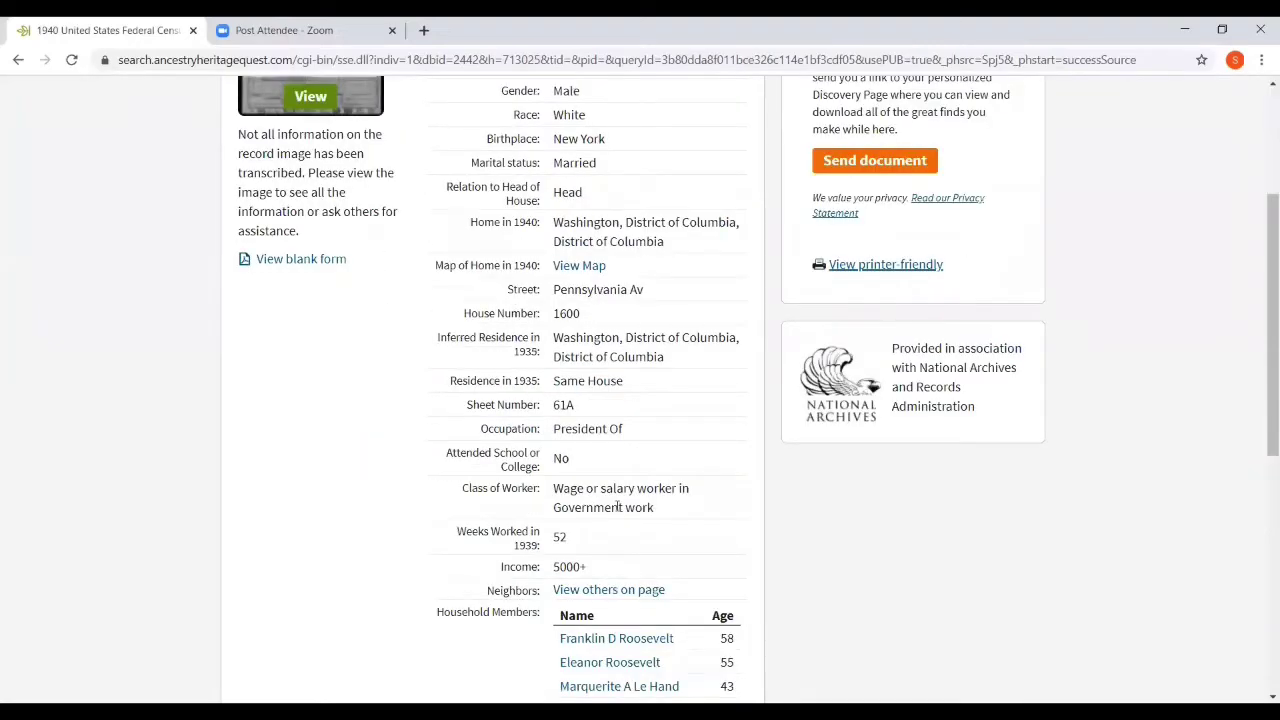
scroll(630, 508, "up", 3)
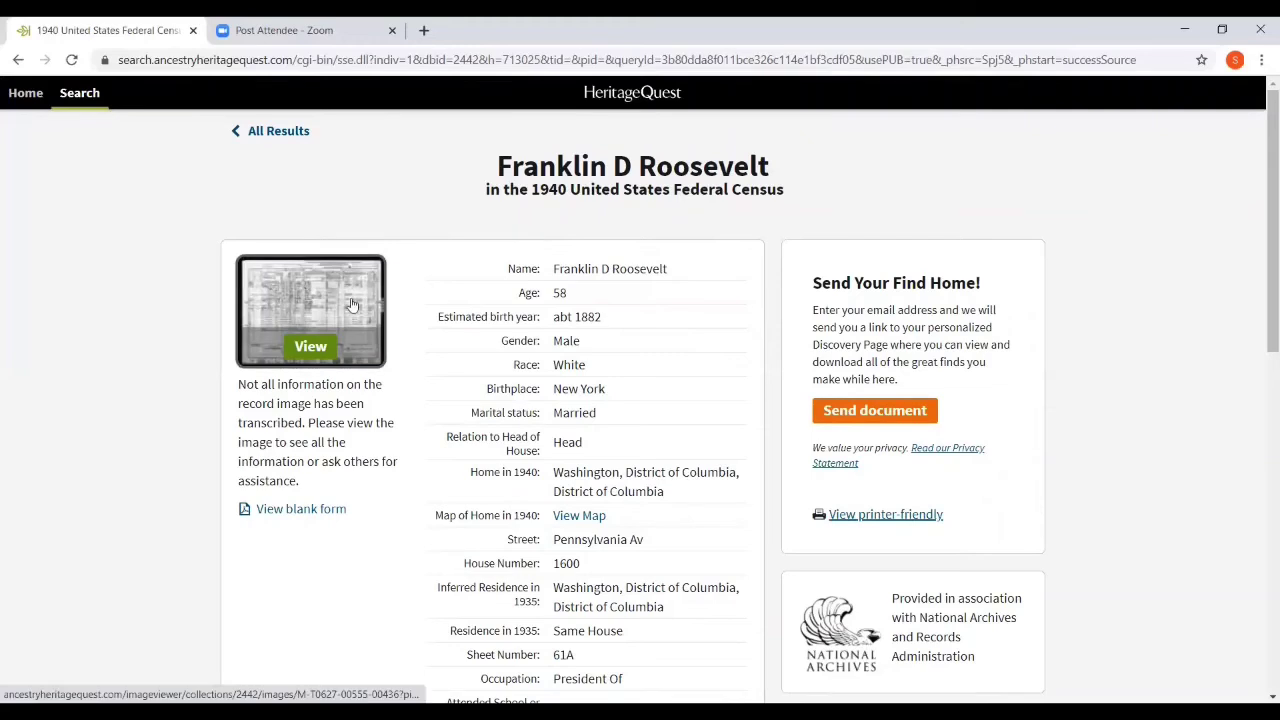
Open the original 1940 census image and enlarge it to read the Roosevelt household's names, relations and personal details.
left_click(310, 348)
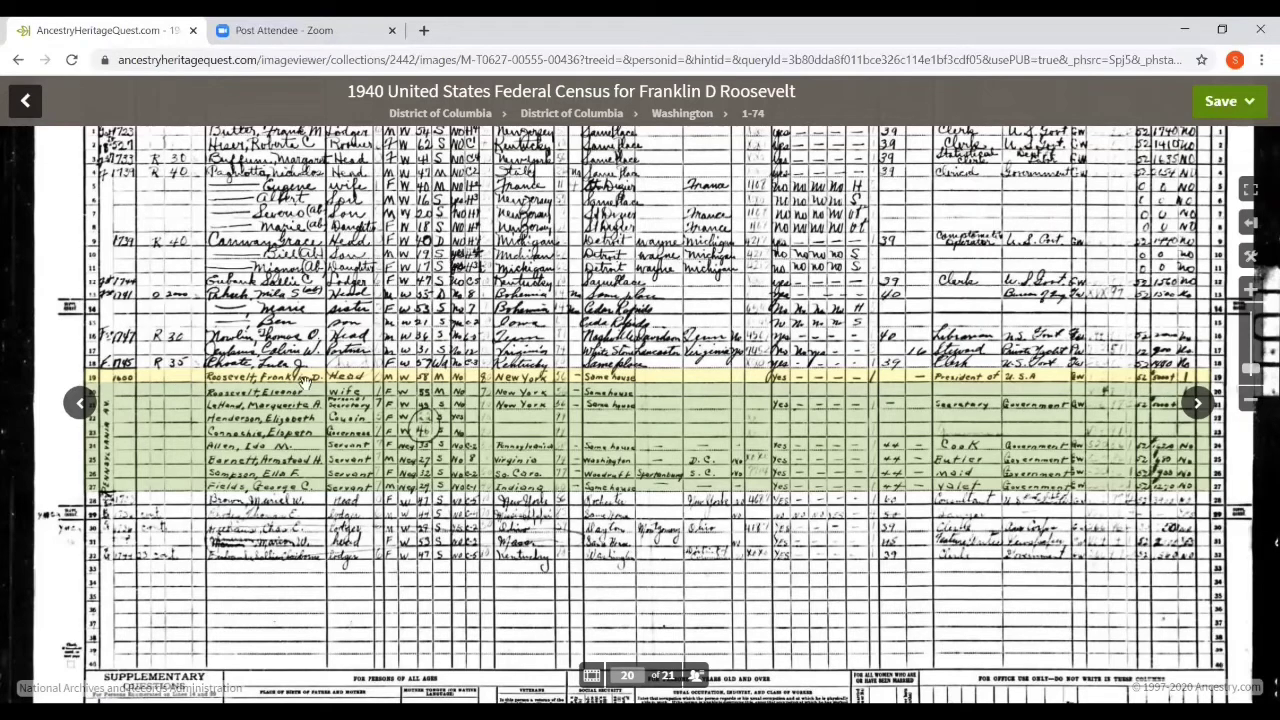
mouse_move(527, 383)
left_click(1251, 291)
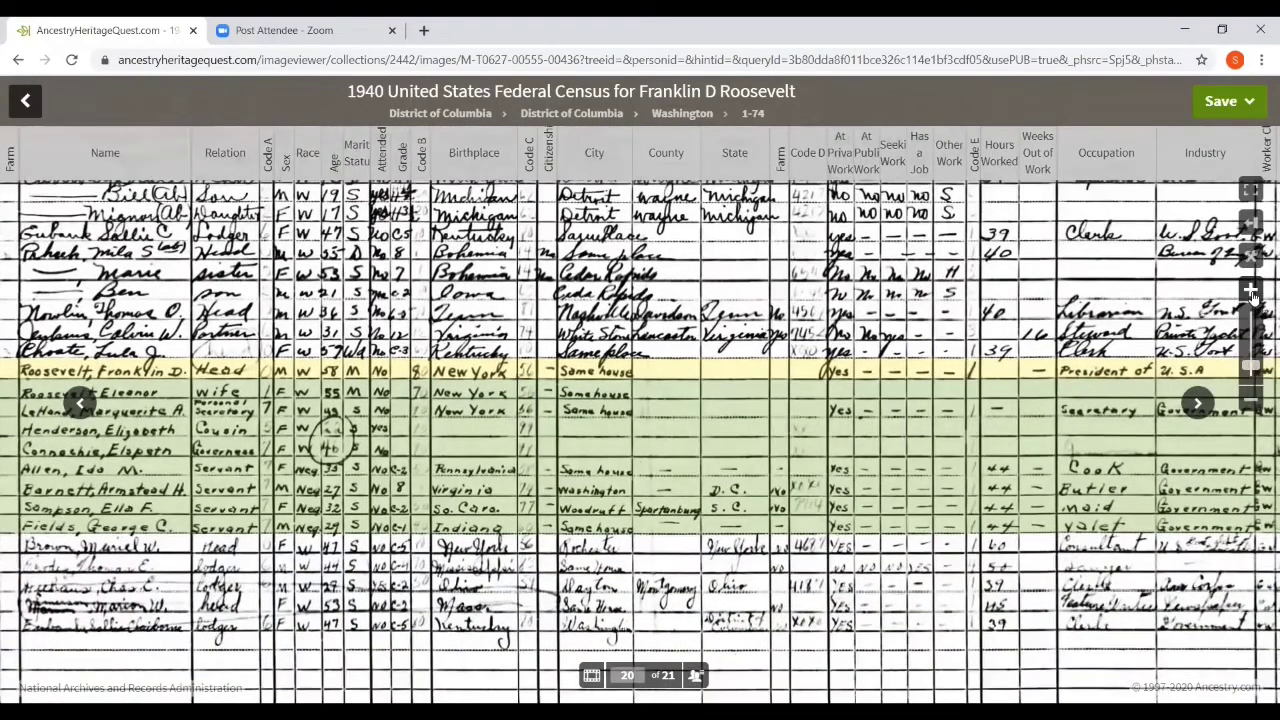
left_click(1251, 291)
left_click(1251, 291)
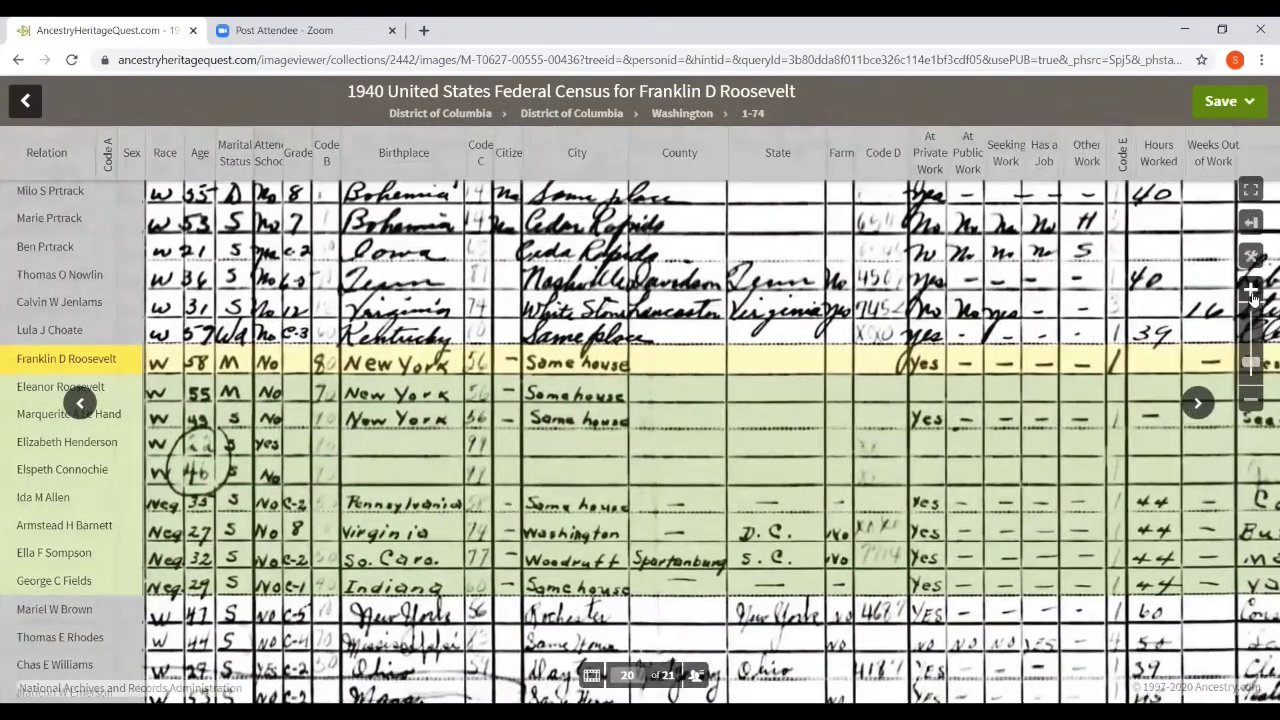
left_click(1251, 291)
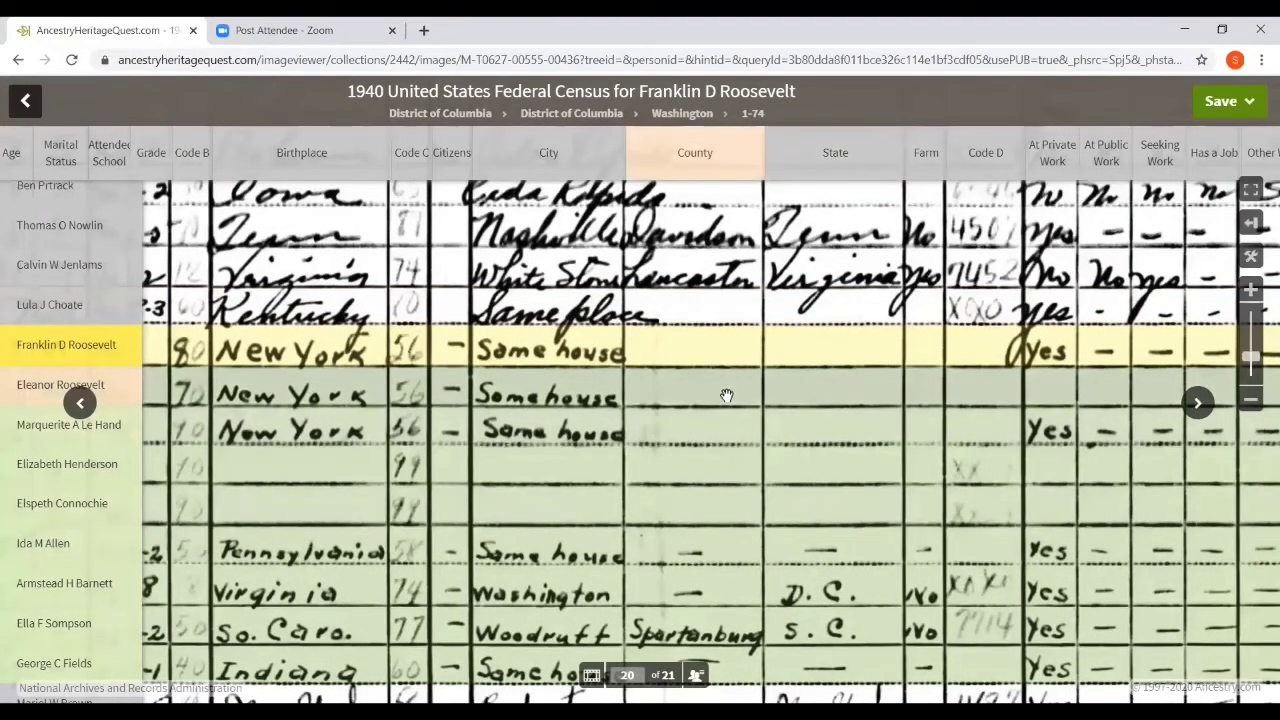
left_click_drag(491, 420, 792, 440)
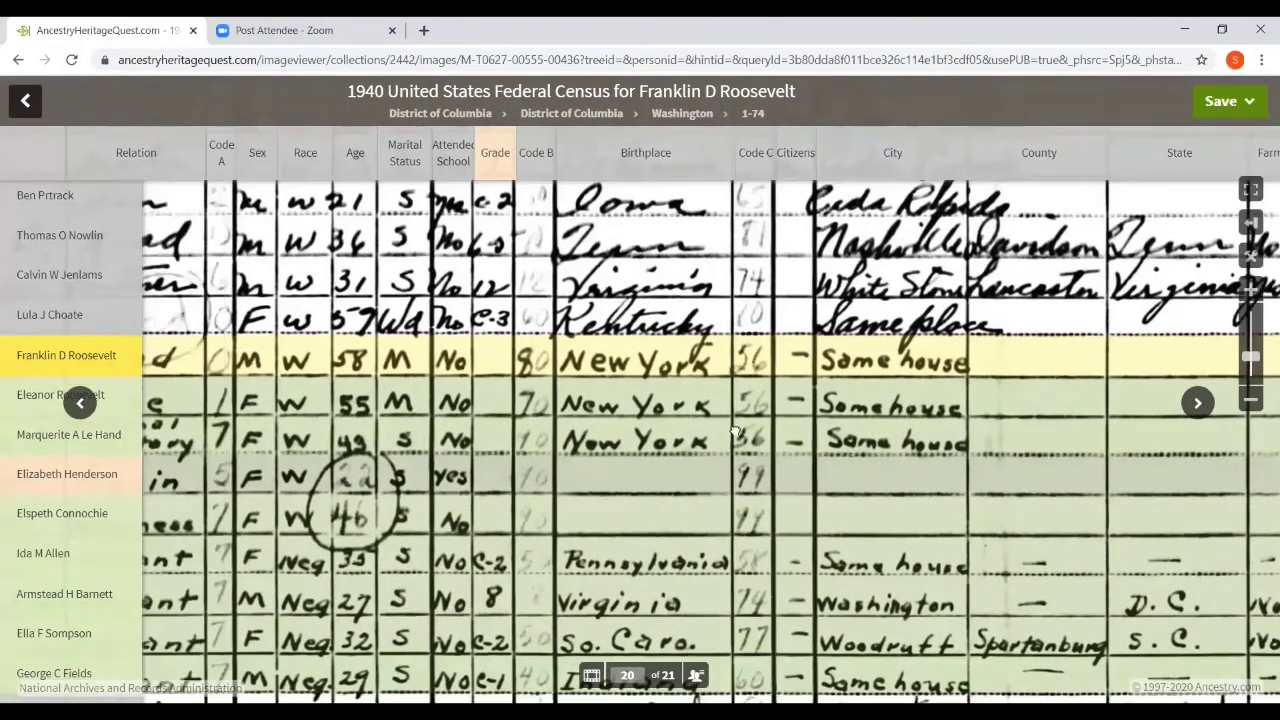
left_click_drag(200, 500, 824, 446)
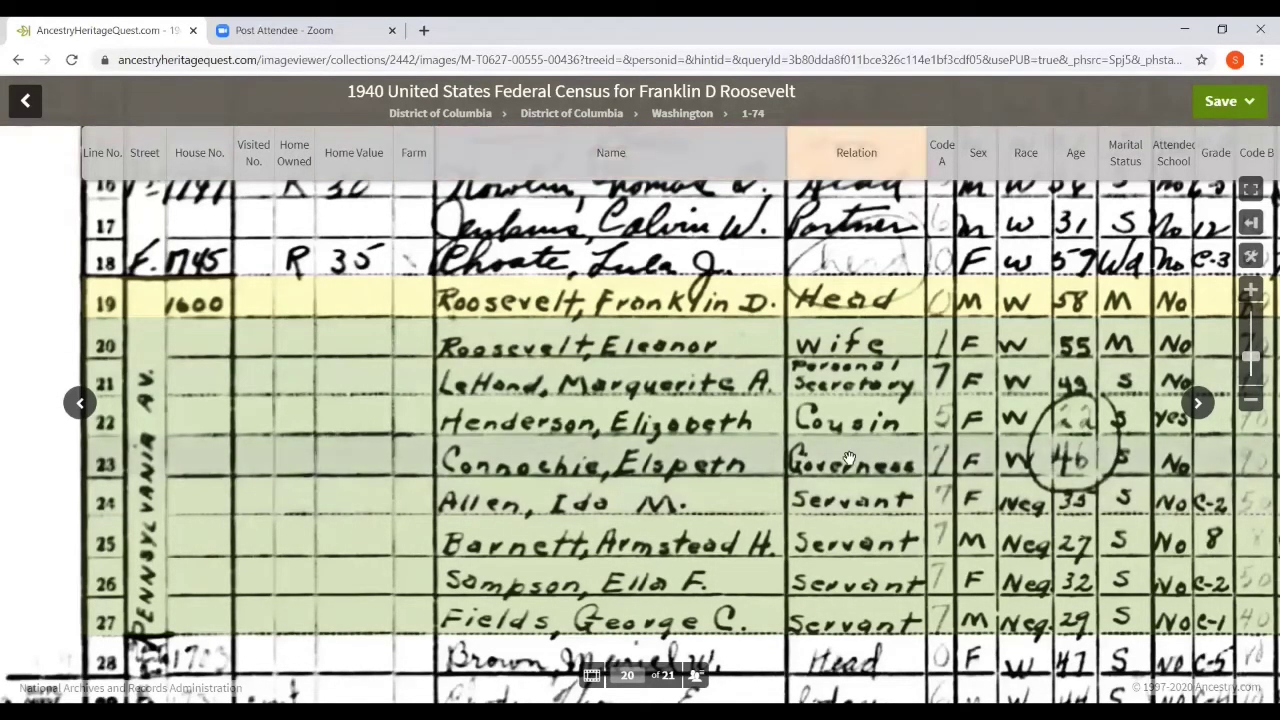
Examine the census sheet's header from the state and incorporated place across to the enumeration date, enumerator and sheet number.
left_click_drag(316, 247, 330, 617)
scroll(330, 617, "up", 5)
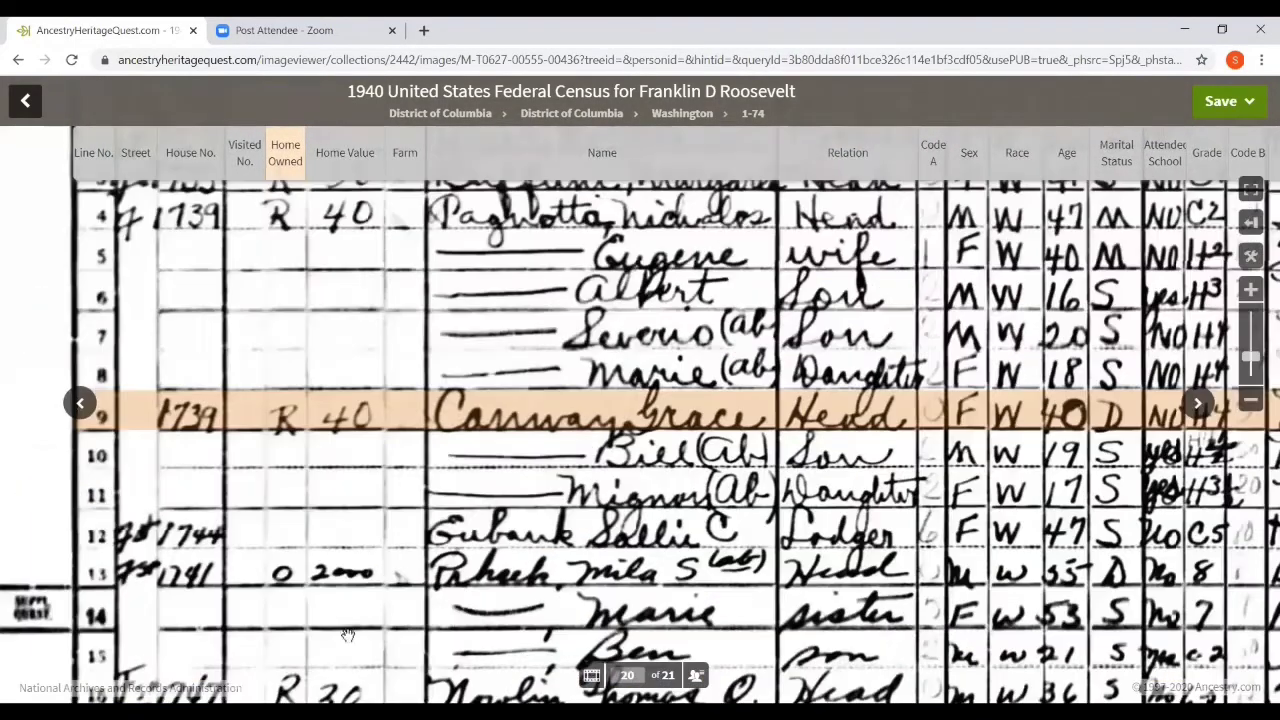
scroll(362, 280, "up", 5)
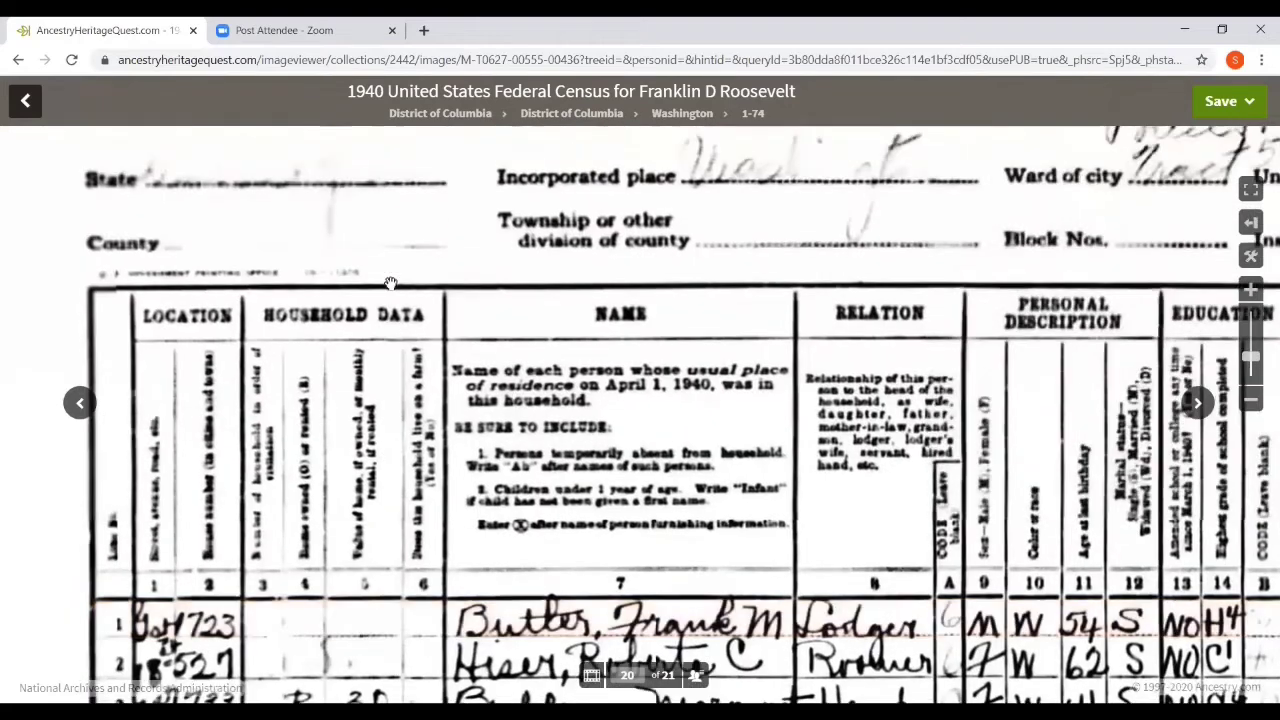
scroll(368, 372, "up", 2)
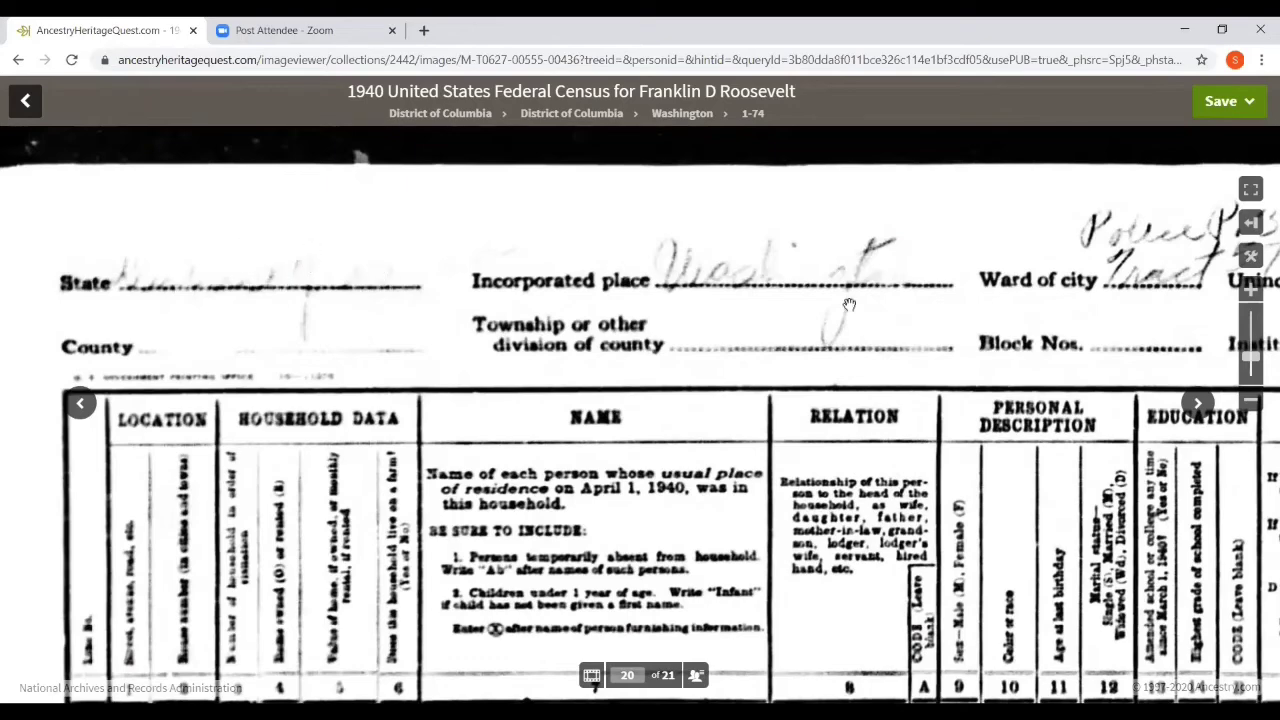
scroll(1096, 304, "right", 15)
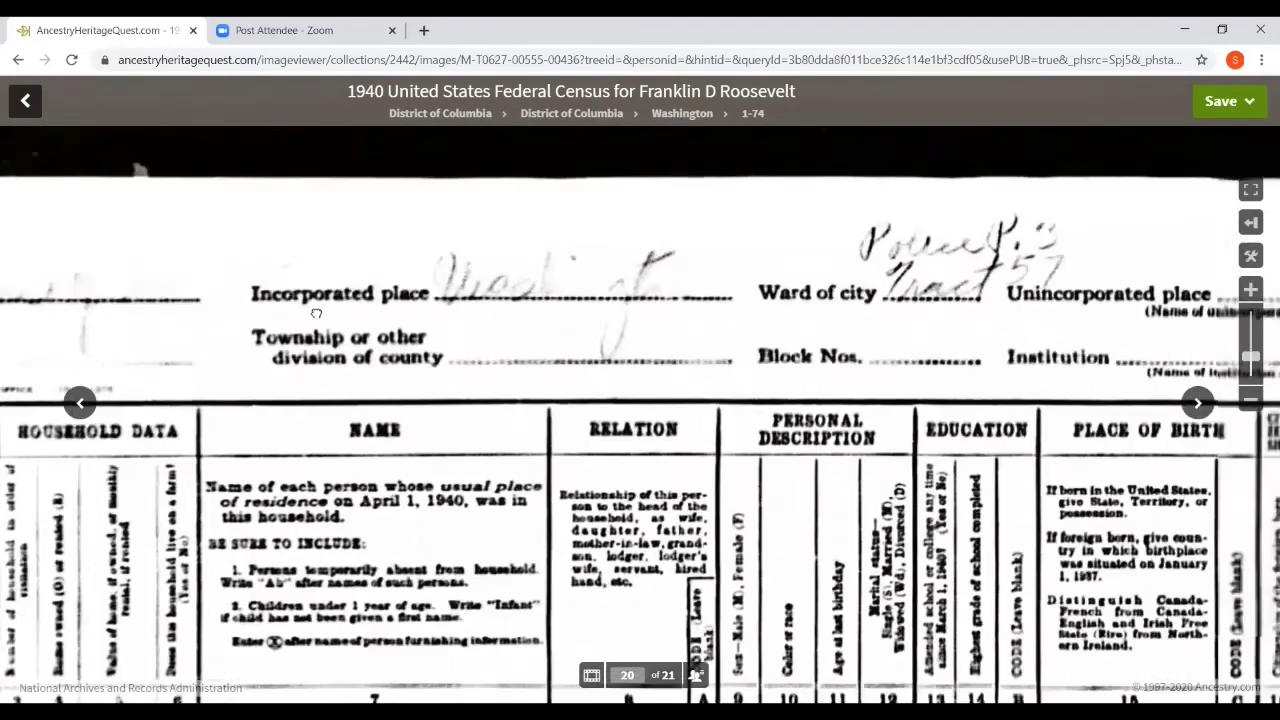
scroll(988, 318, "right", 12)
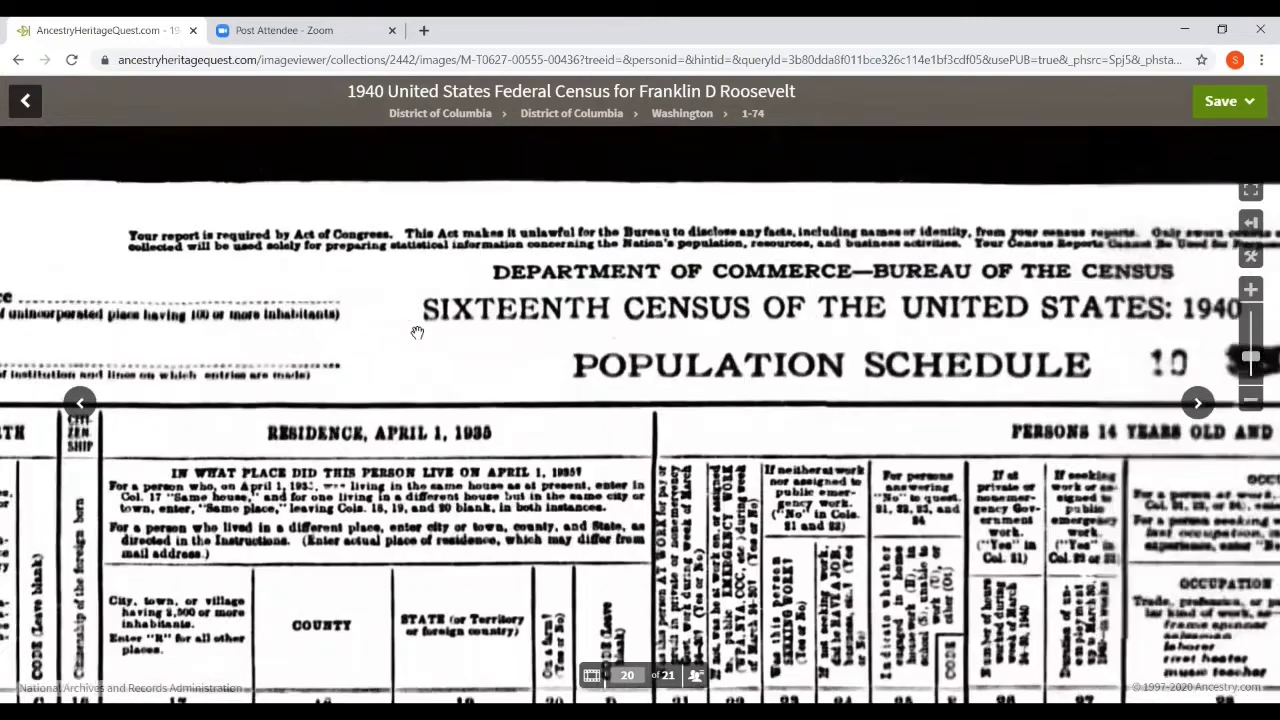
scroll(421, 336, "right", 12)
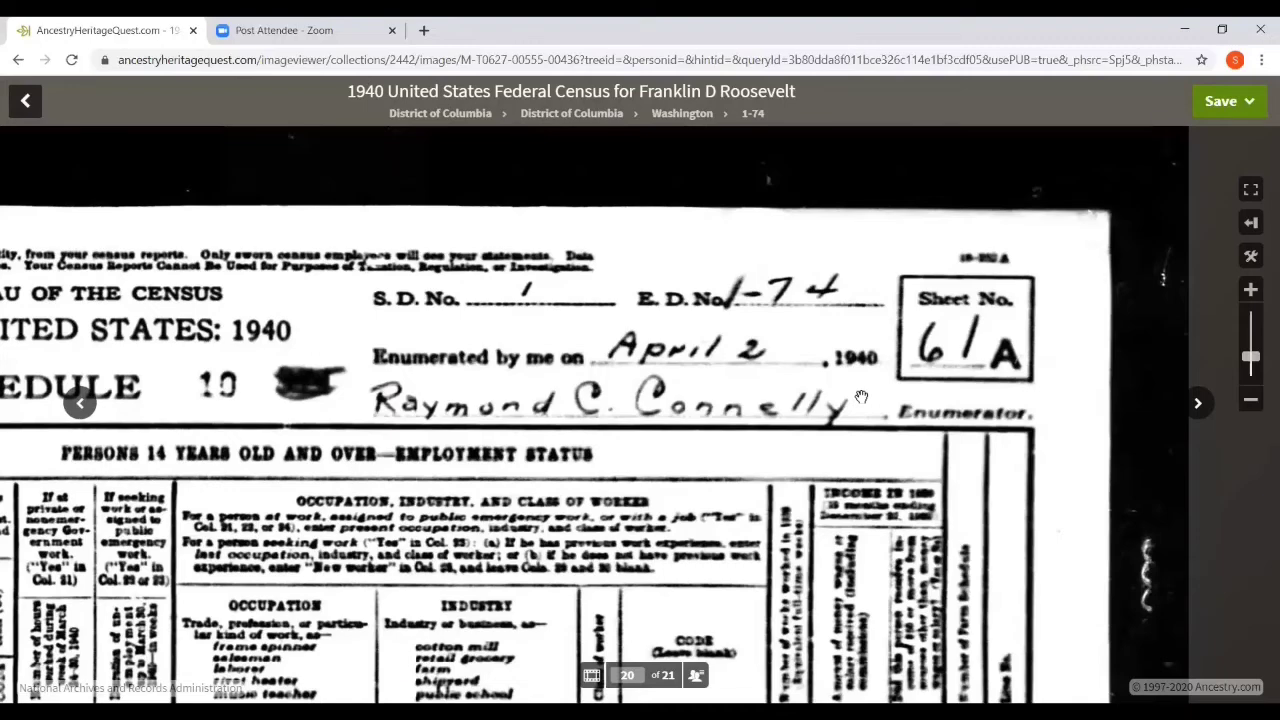
Review the census form's column headings from employment status back through residence, birthplace and education to name and location.
left_click_drag(238, 518, 587, 434)
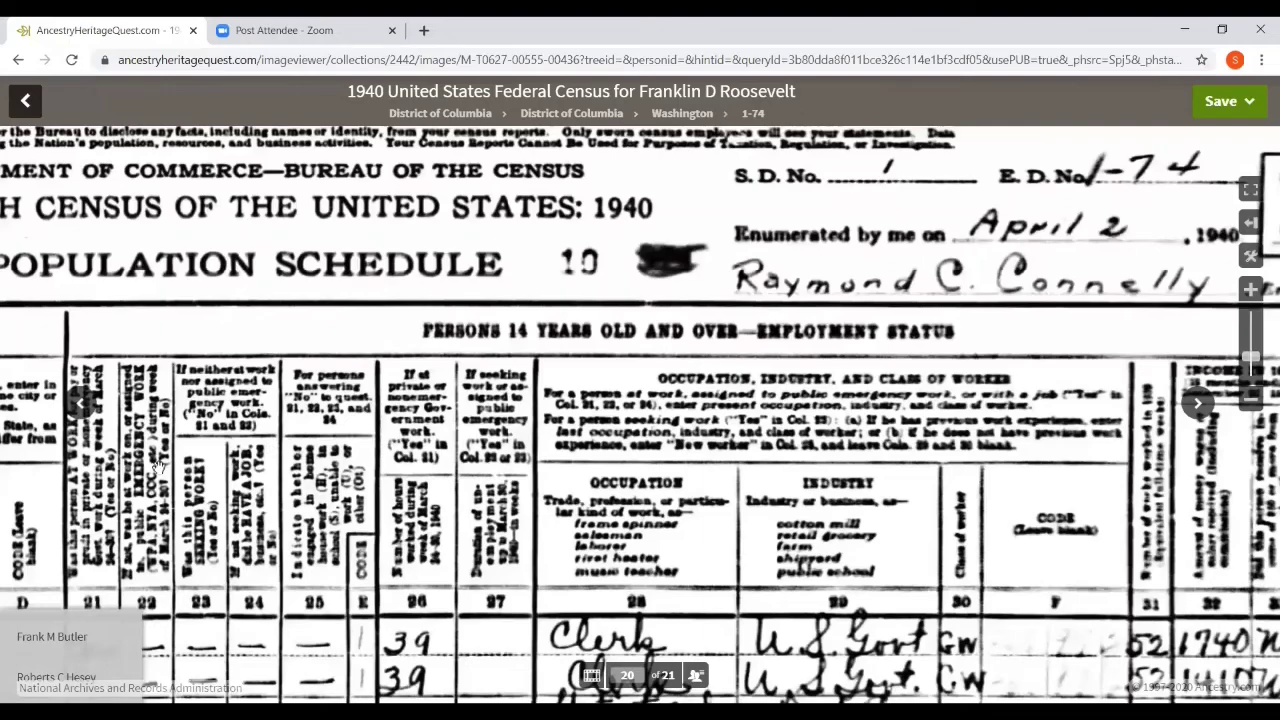
left_click_drag(158, 468, 468, 440)
left_click_drag(130, 440, 884, 426)
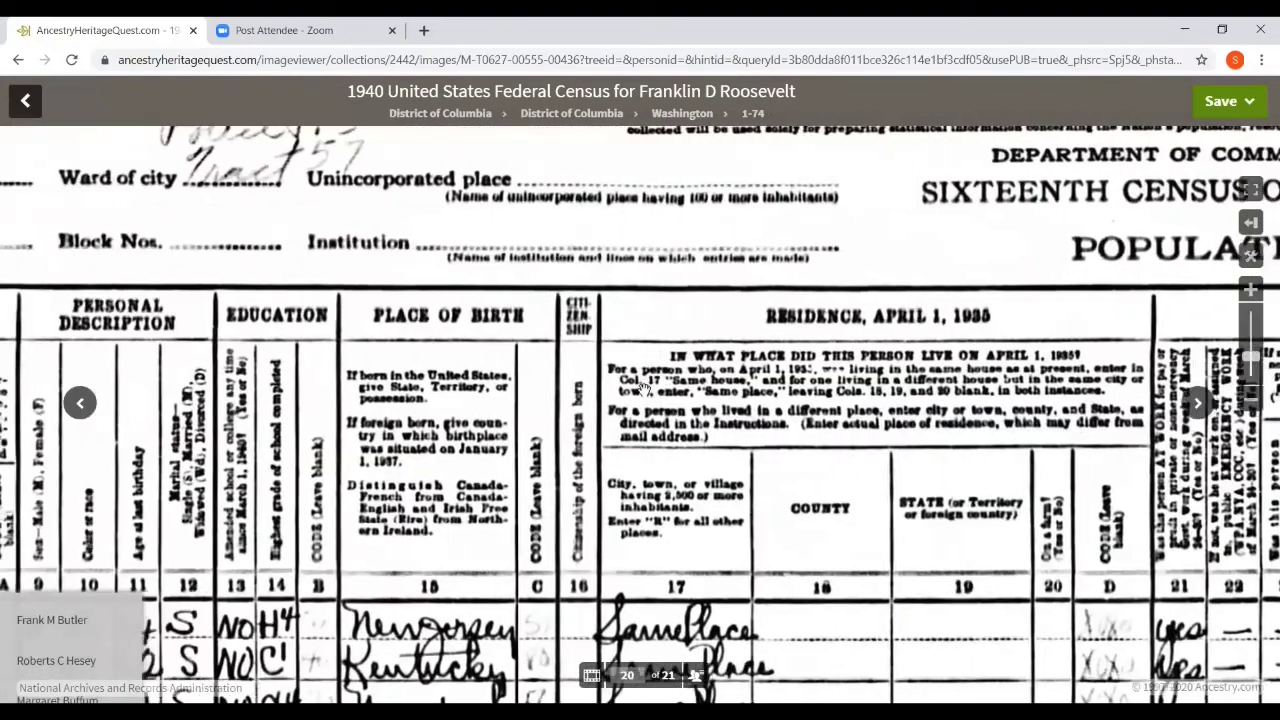
left_click_drag(300, 436, 920, 410)
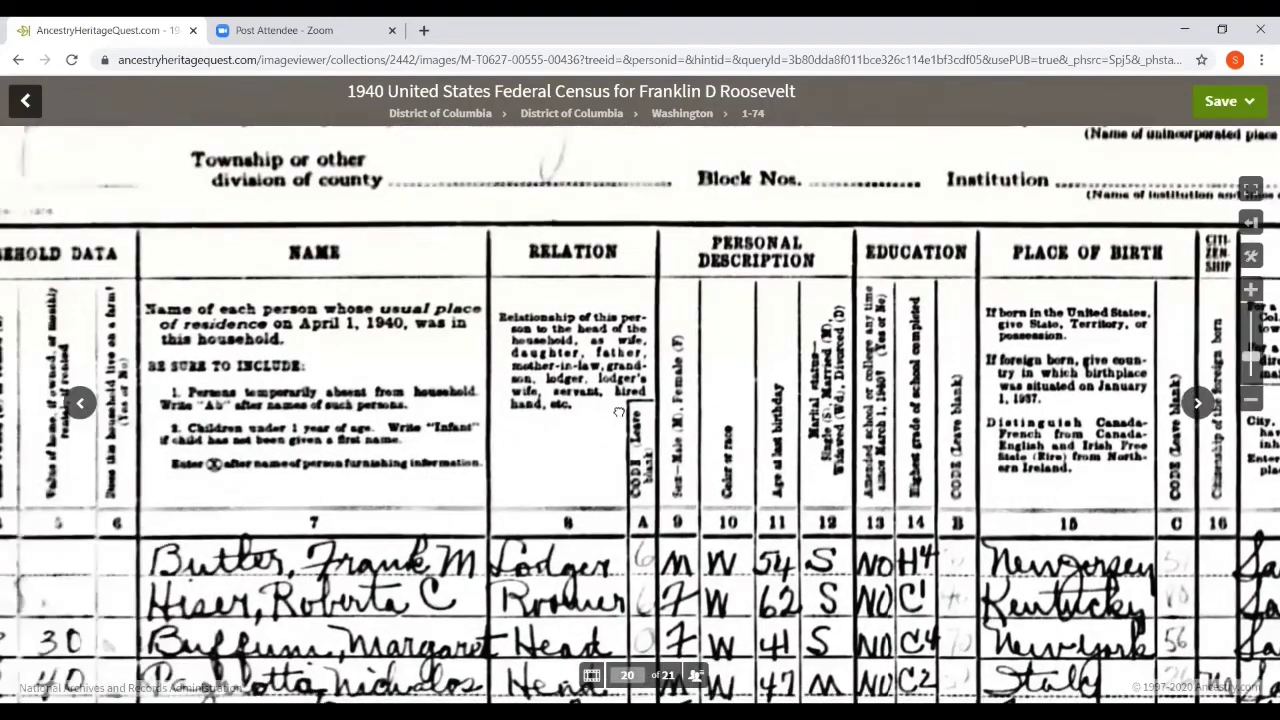
left_click_drag(524, 416, 754, 409)
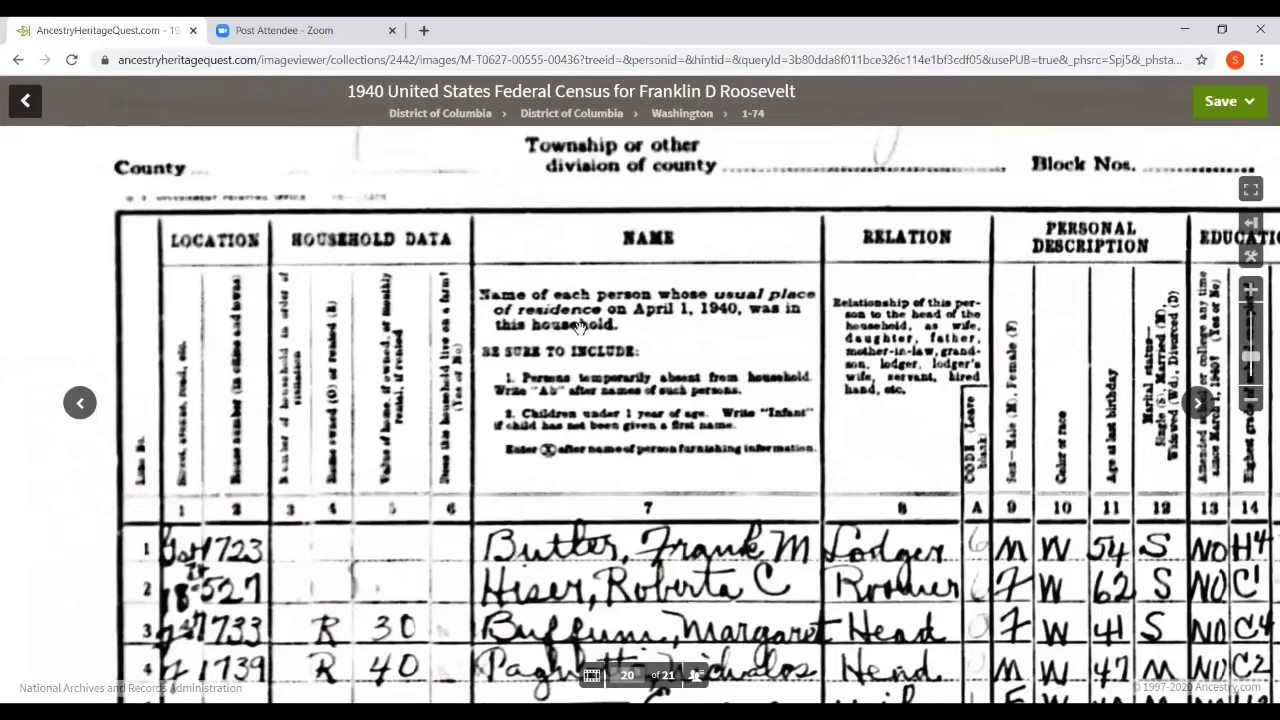
mouse_move(580, 328)
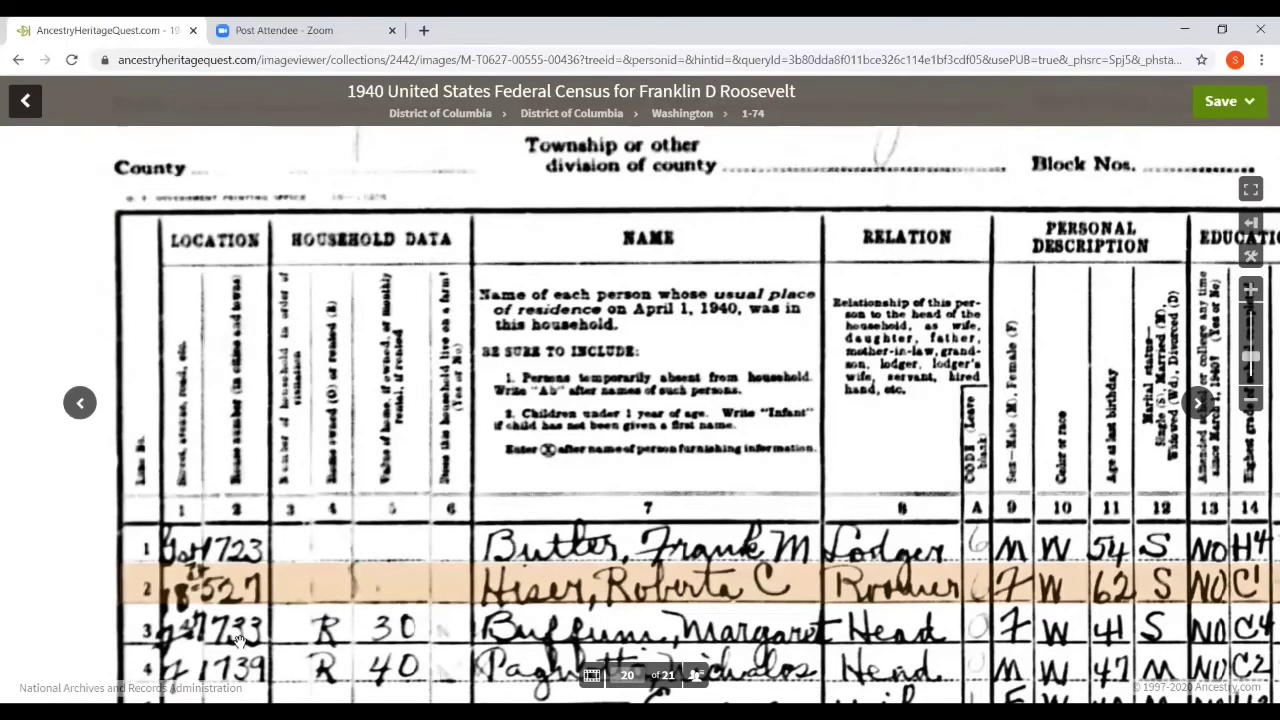
Follow the street and house number columns down the census sheet to the Roosevelt household on Pennsylvania Avenue.
left_click_drag(237, 596, 265, 330)
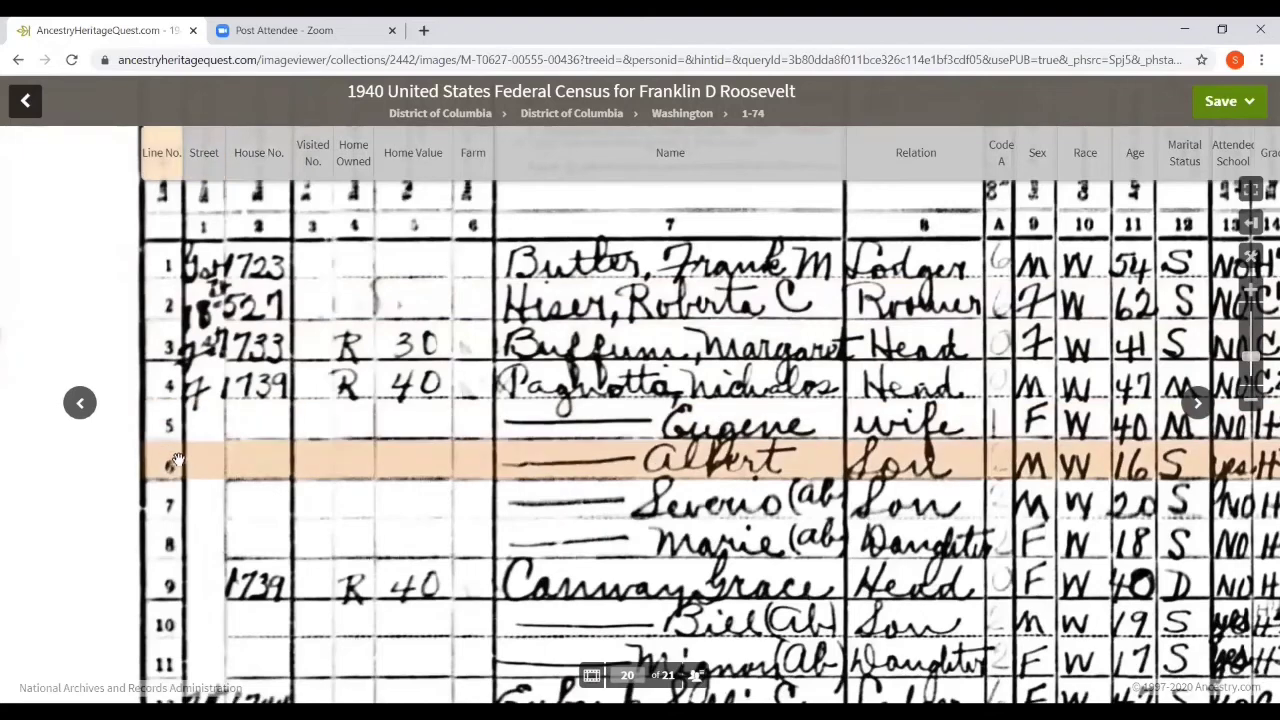
scroll(200, 430, "down", 2)
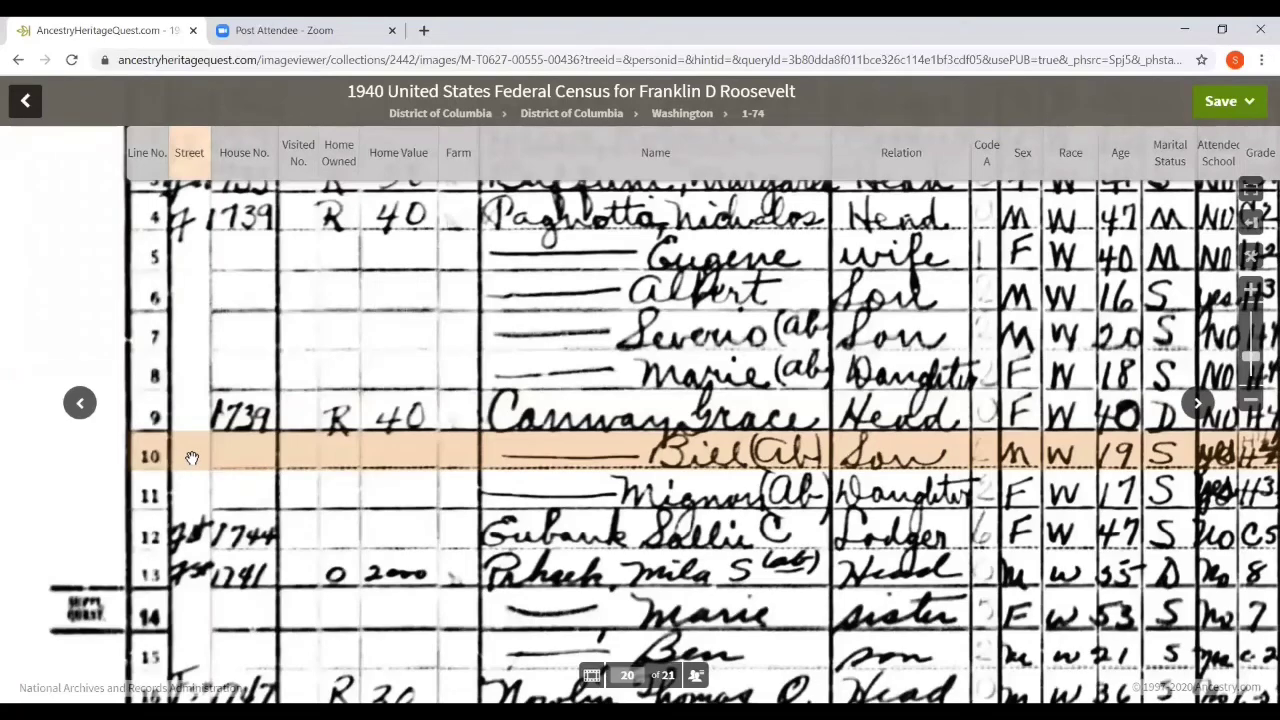
scroll(190, 457, "down", 3)
scroll(178, 490, "down", 5)
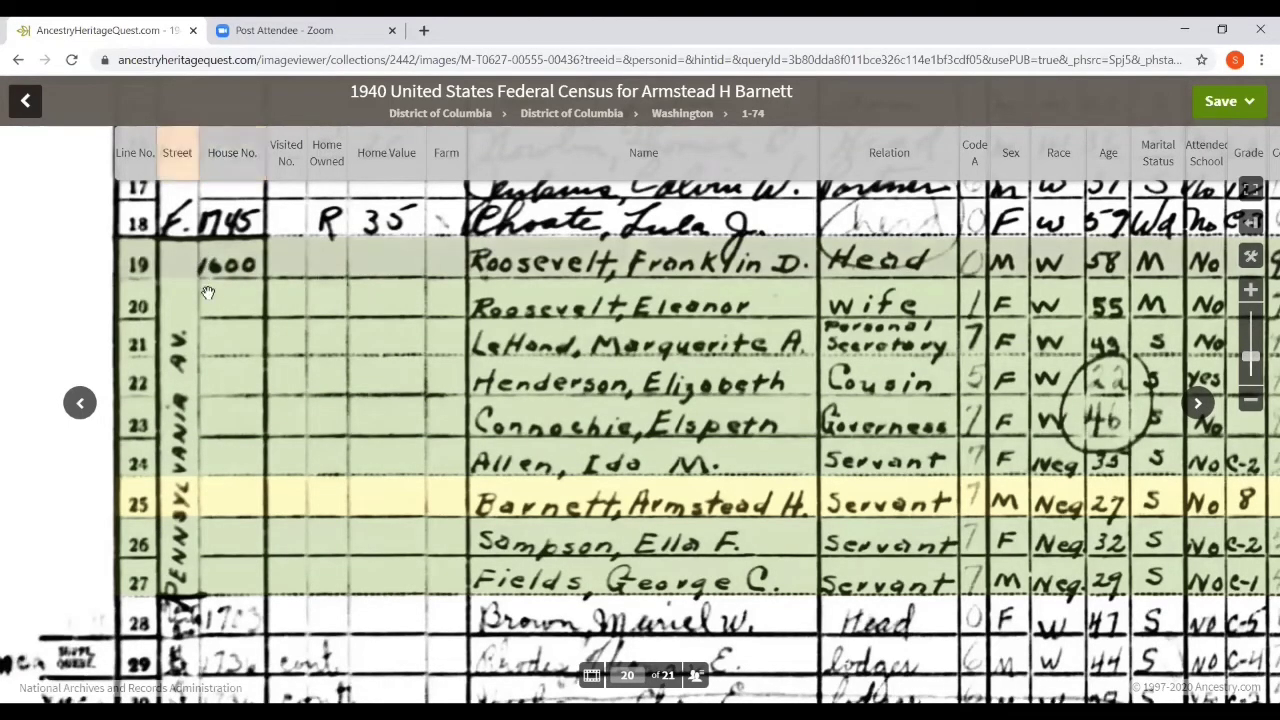
left_click_drag(226, 270, 233, 340)
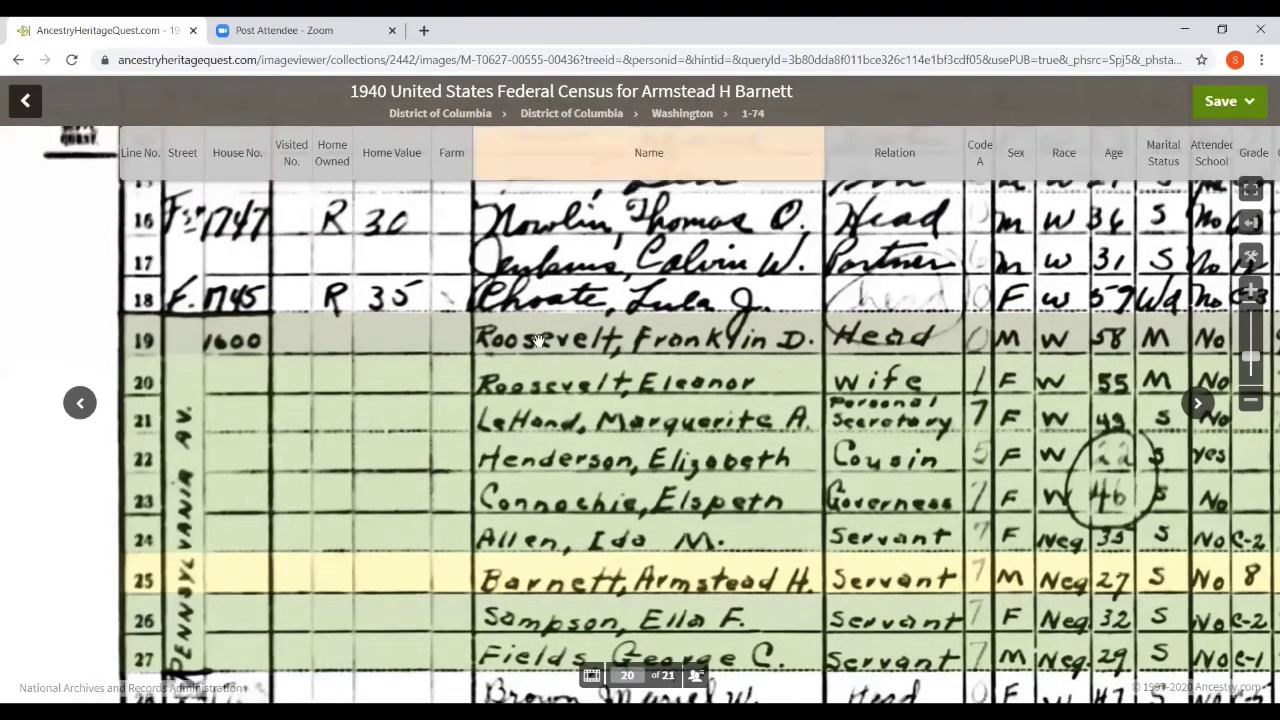
Select Franklin D. Roosevelt's line on the census sheet and read the name and relation headings of the form.
left_click(535, 341)
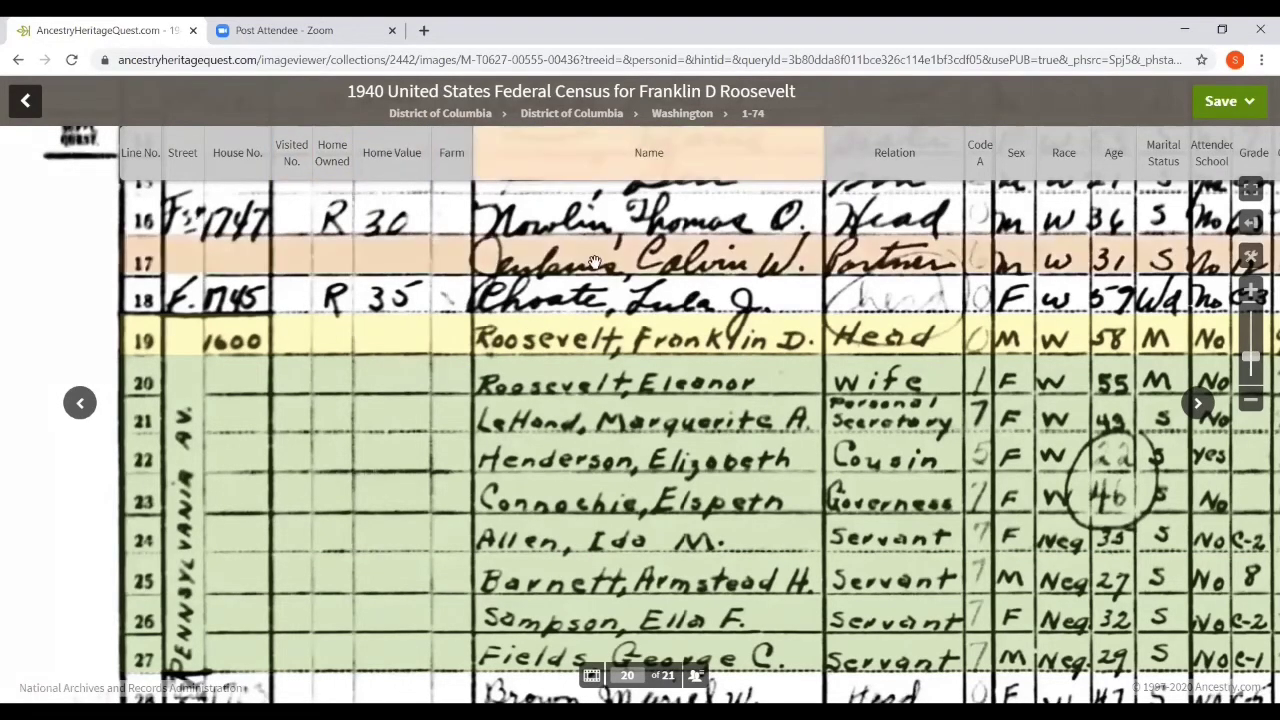
scroll(594, 262, "up", 2)
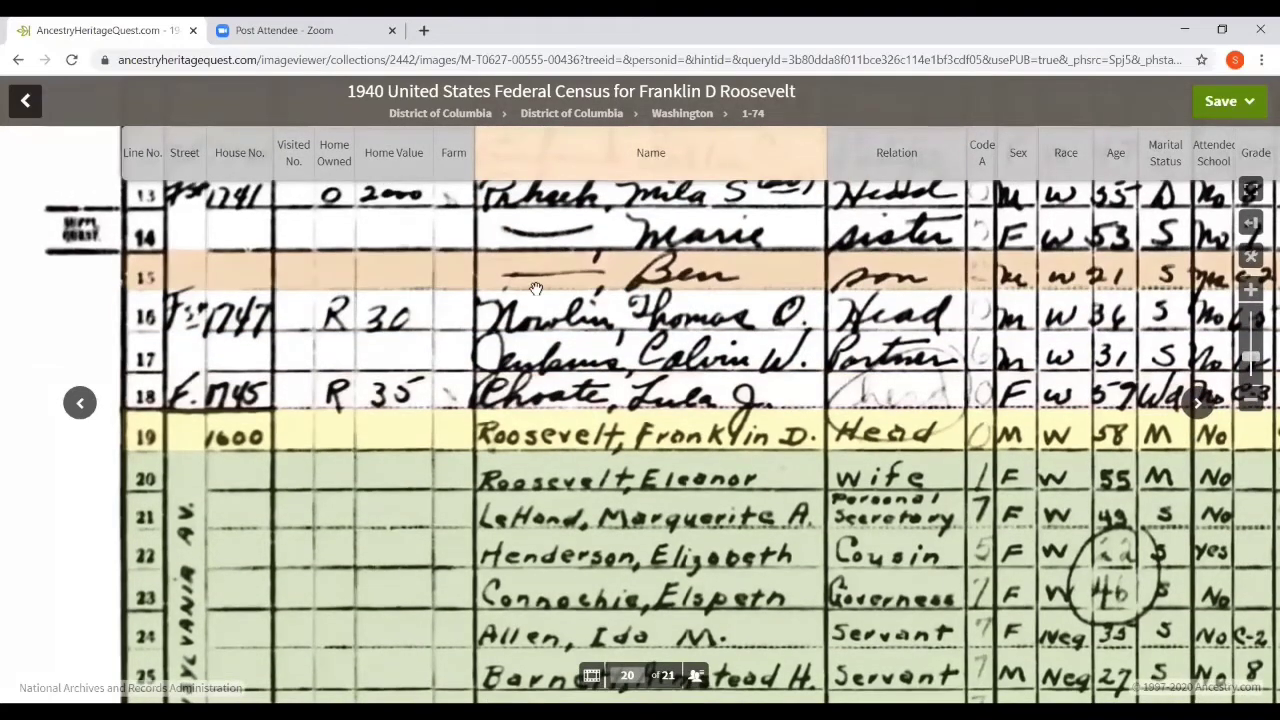
left_click_drag(557, 263, 453, 537)
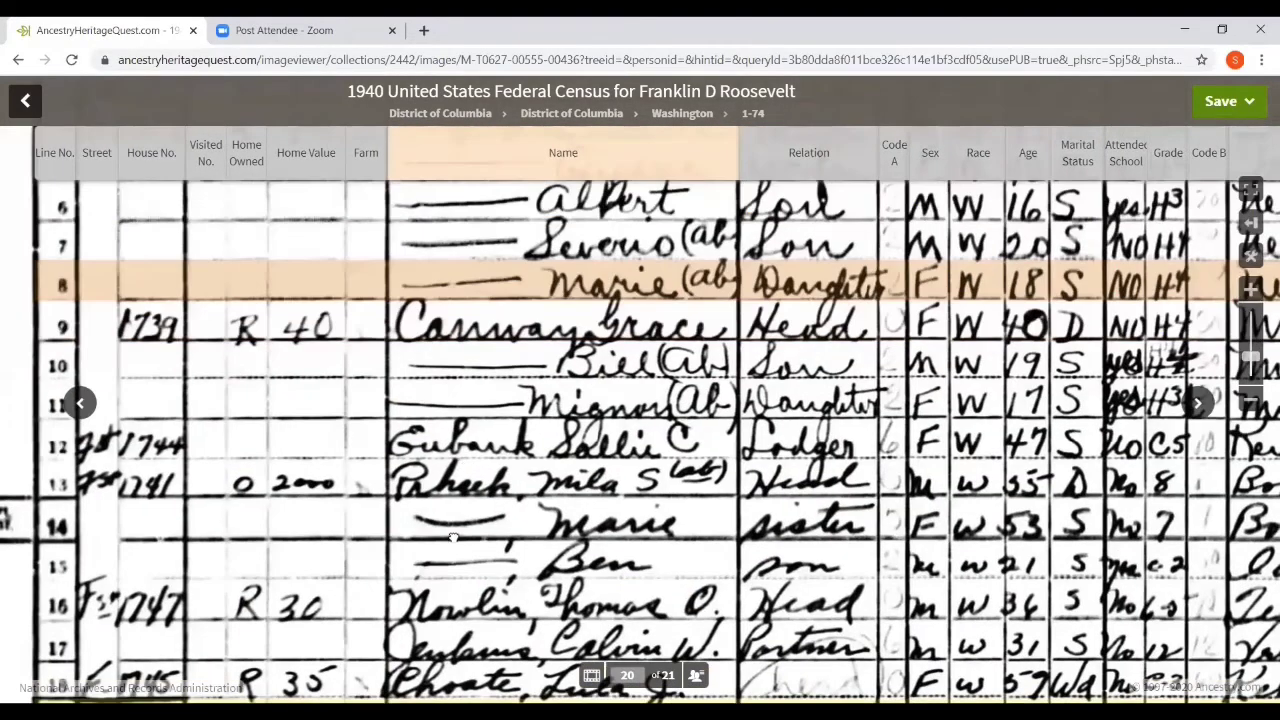
scroll(470, 600, "up", 9)
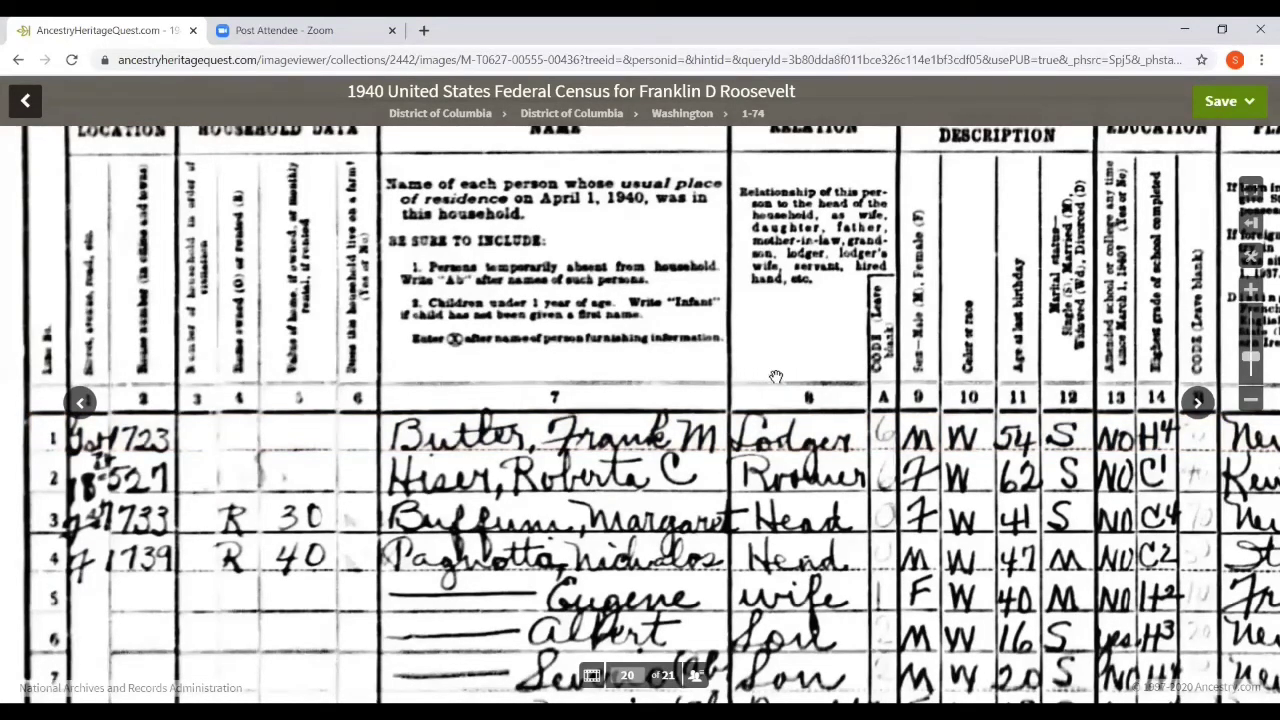
mouse_move(776, 376)
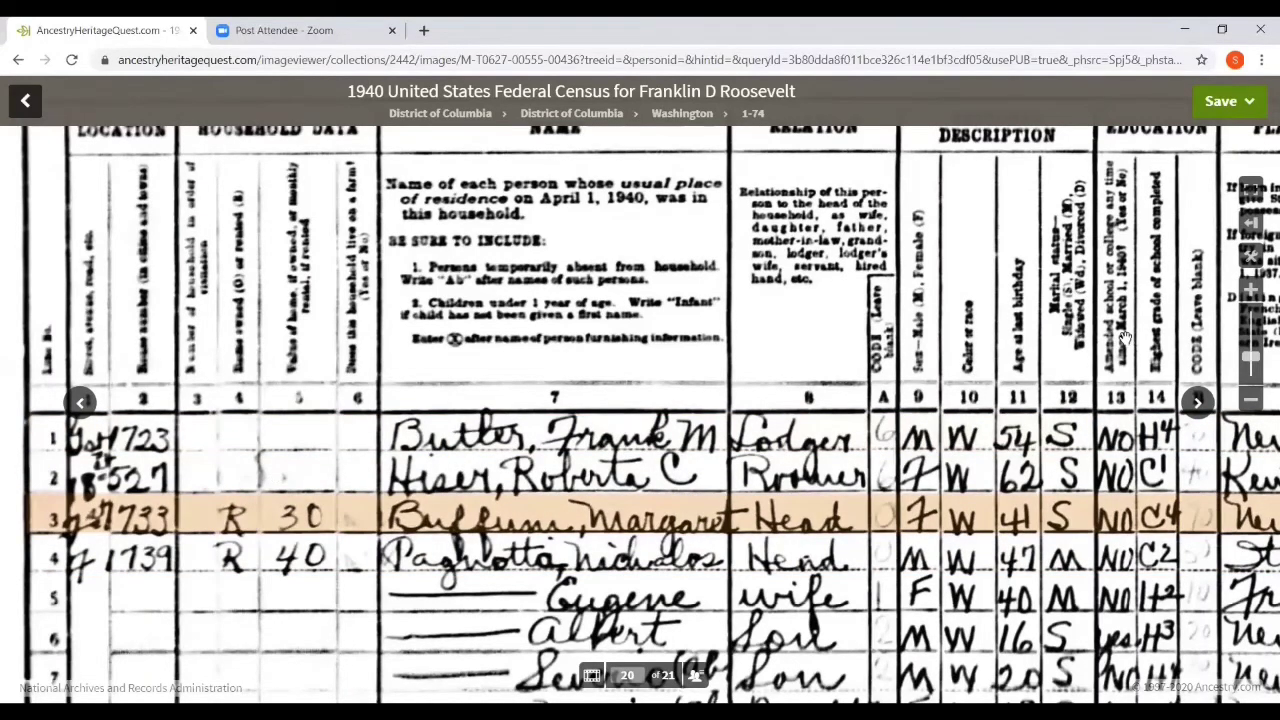
Read the form's column headings from personal description and birthplace across to 1935 residence, employment status, occupation and income.
left_click_drag(889, 384, 579, 280)
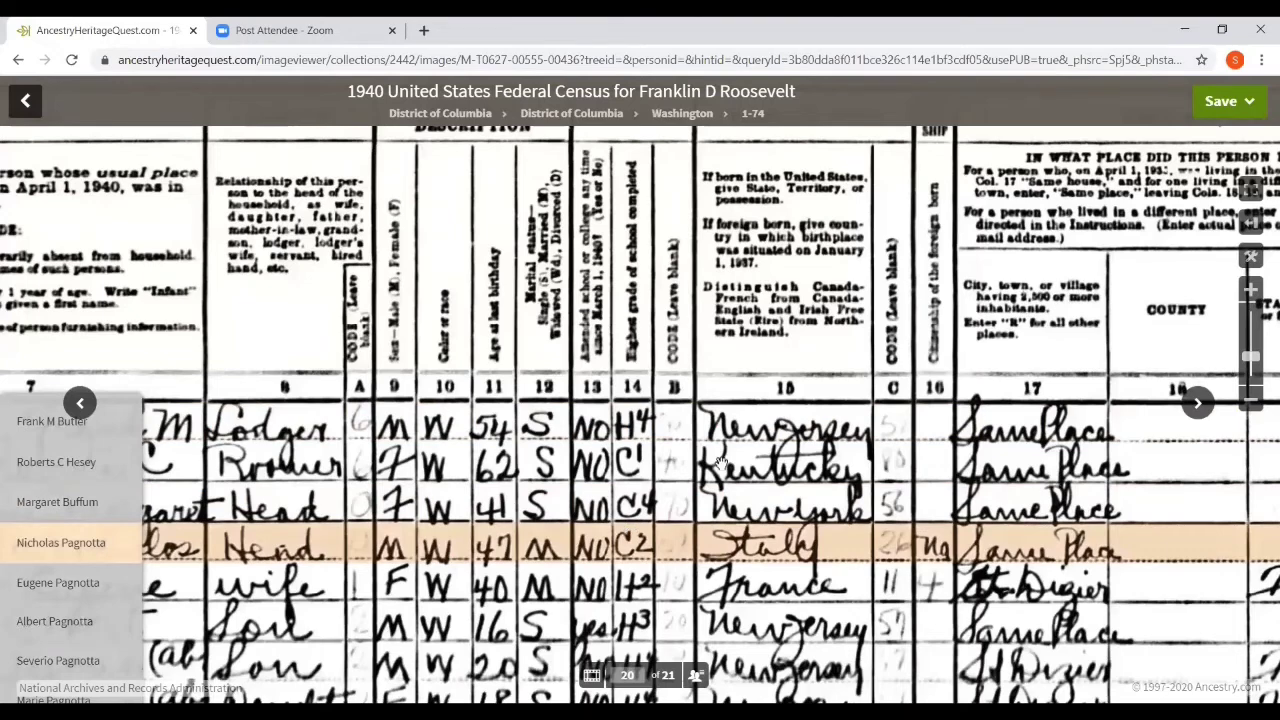
left_click_drag(727, 425, 565, 440)
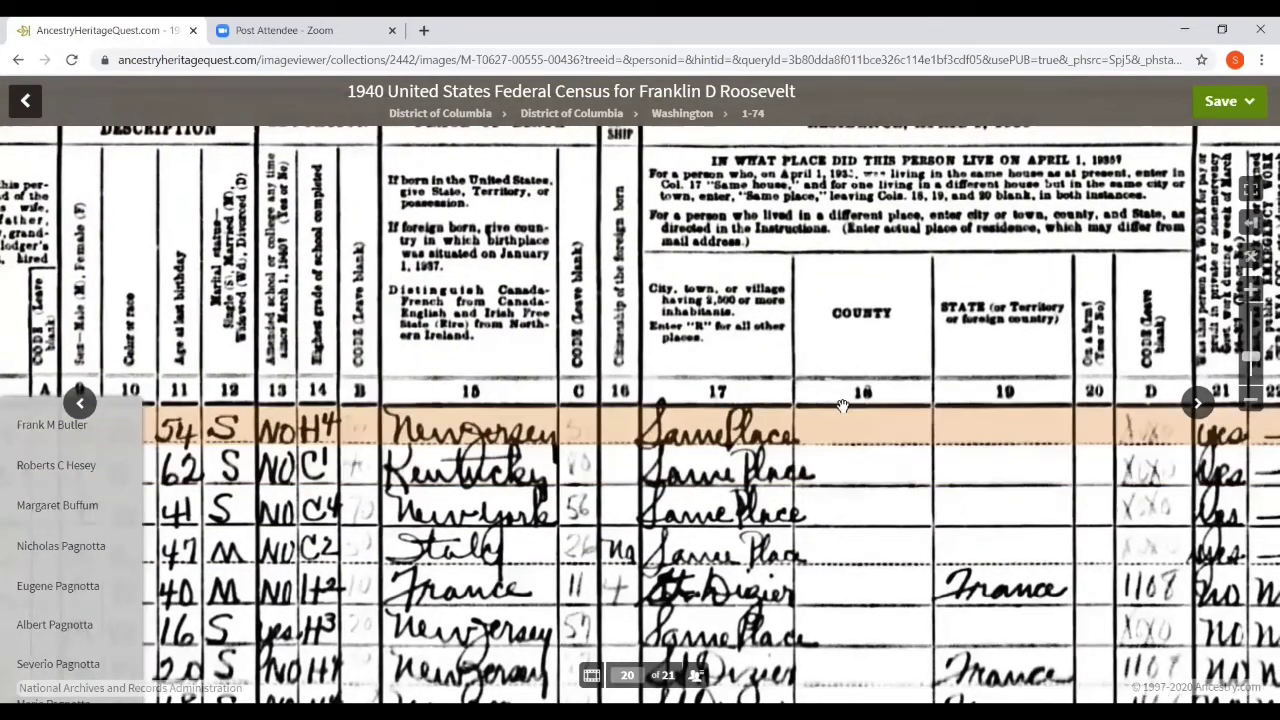
left_click_drag(908, 420, 465, 407)
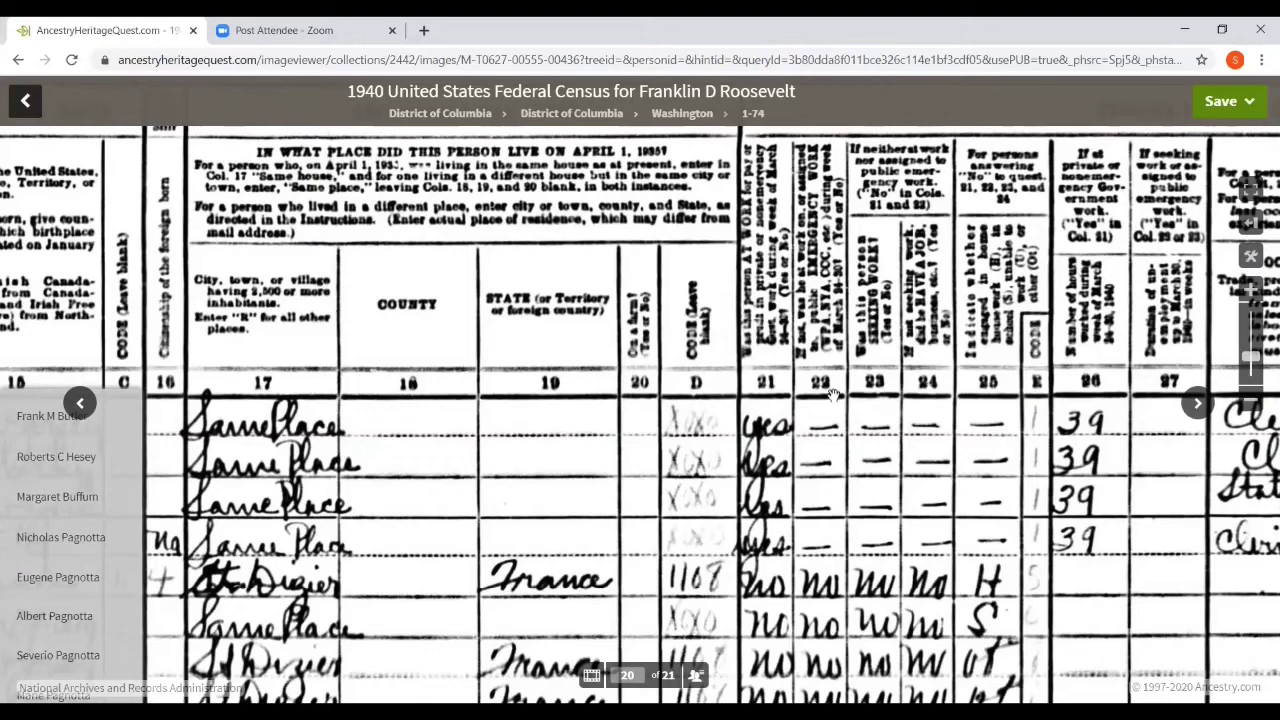
left_click_drag(783, 330, 472, 341)
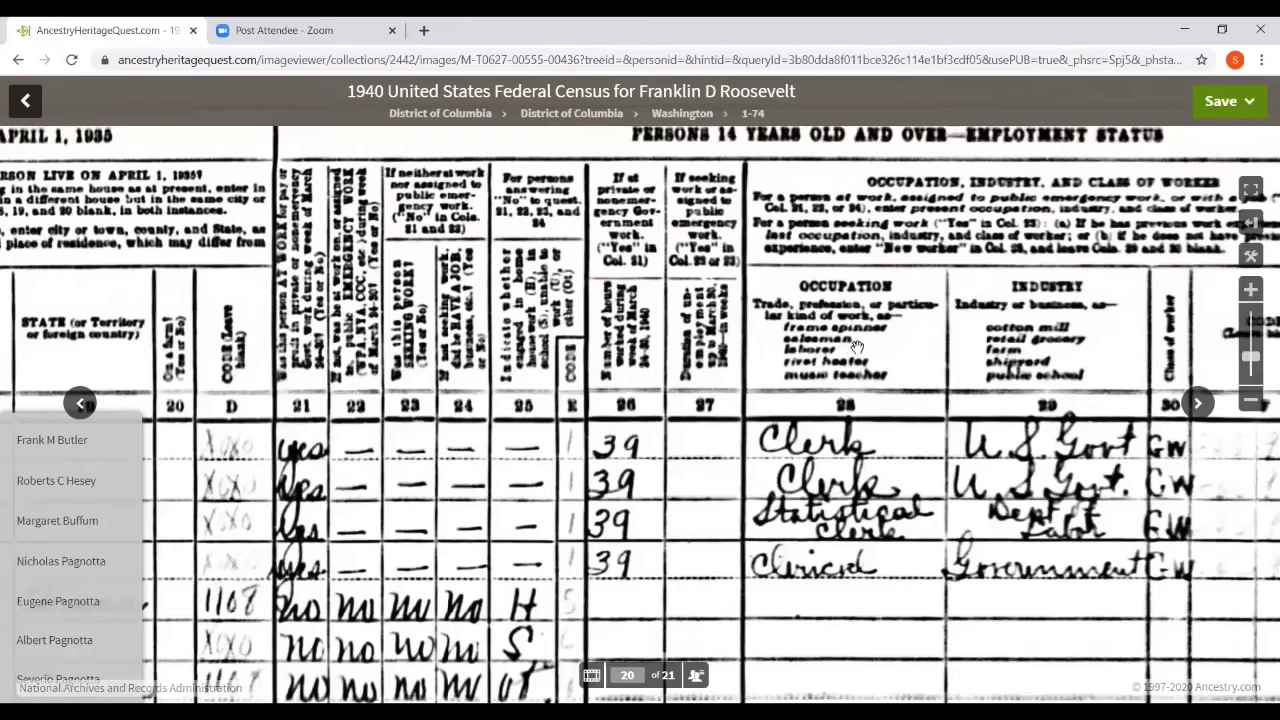
left_click_drag(775, 370, 740, 349)
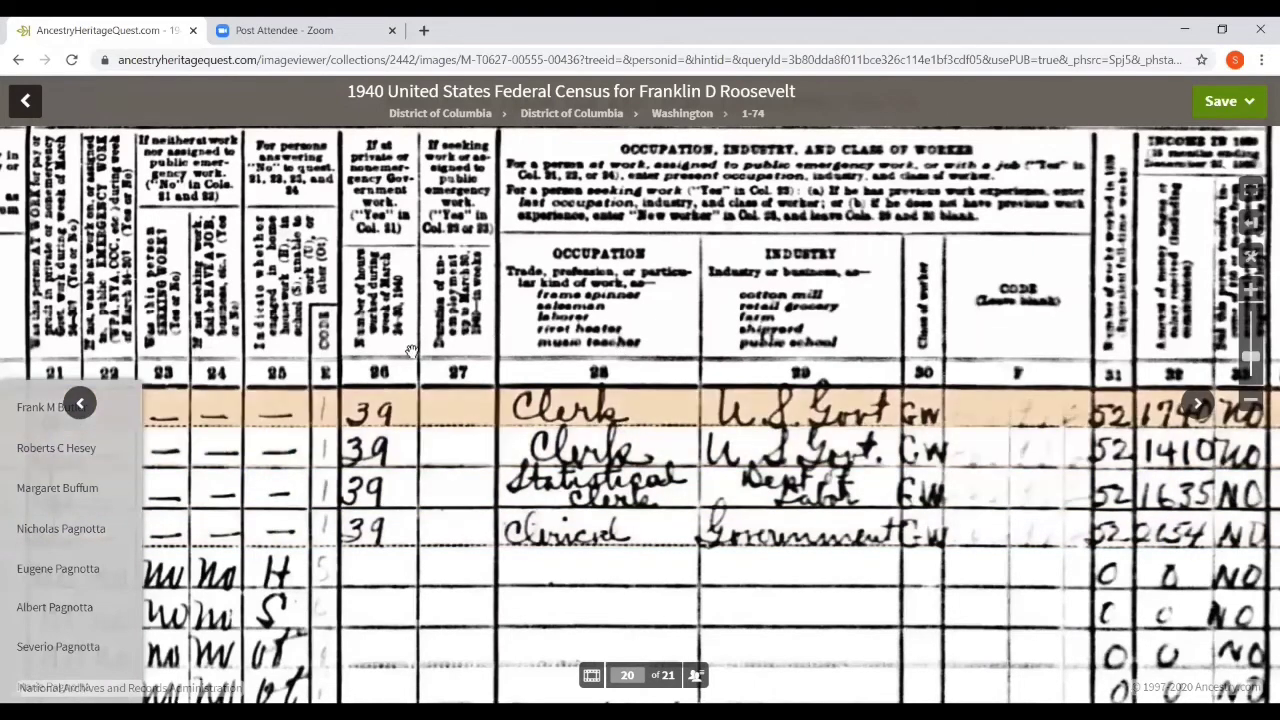
left_click_drag(411, 352, 721, 353)
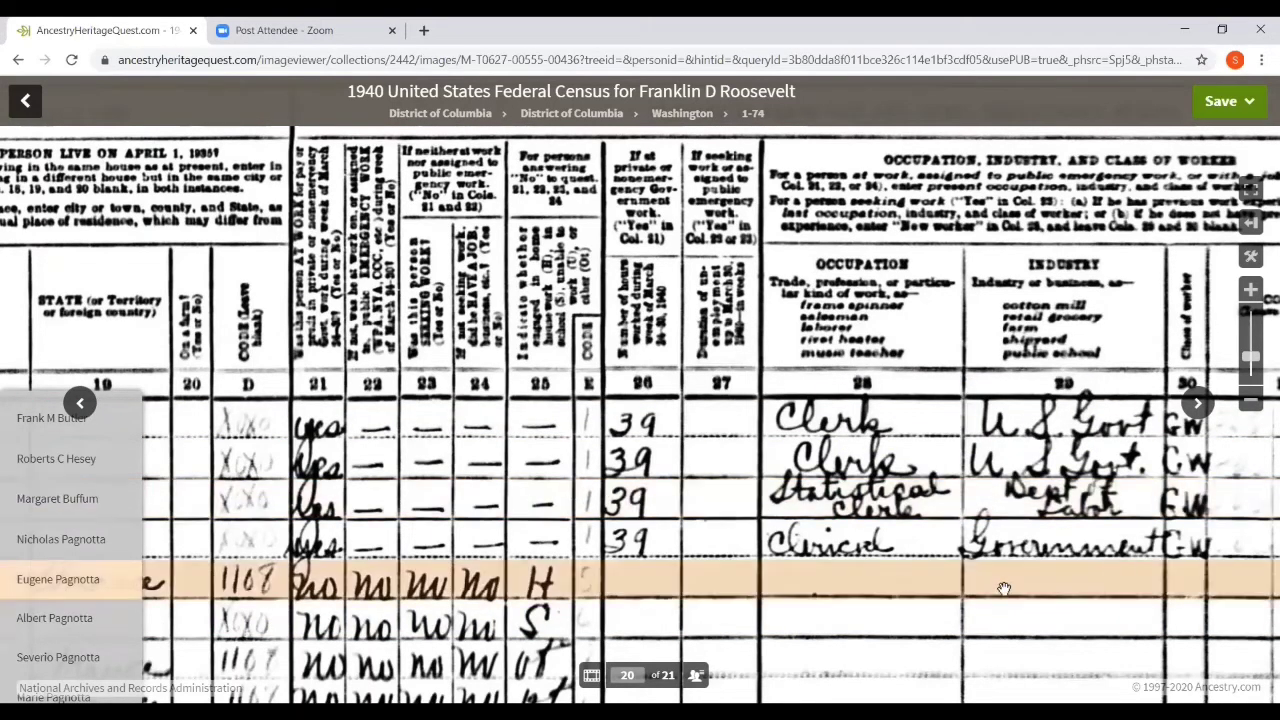
Examine the Roosevelt household's rows from the employment and 1935 residence columns back to the names, relations, ages and birthplaces.
scroll(565, 580, "down", 3)
scroll(540, 675, "down", 3)
scroll(510, 600, "left", 2)
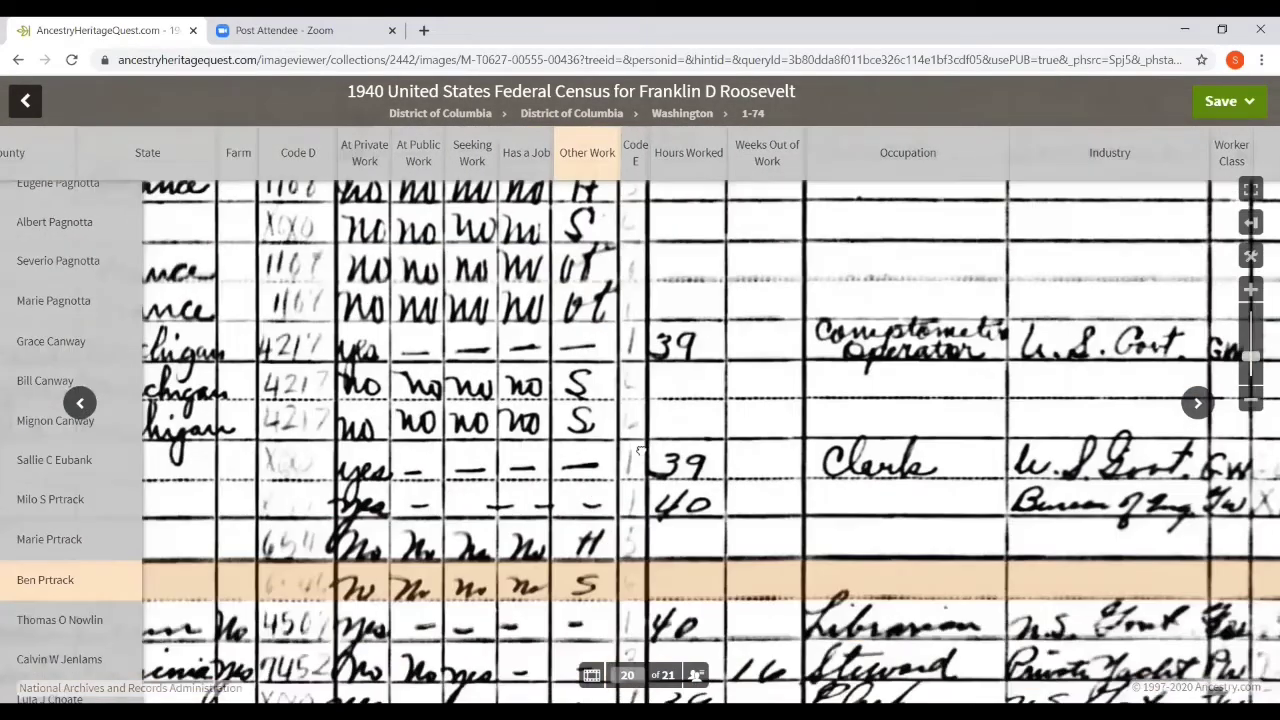
scroll(480, 535, "down", 1)
scroll(420, 545, "left", 4)
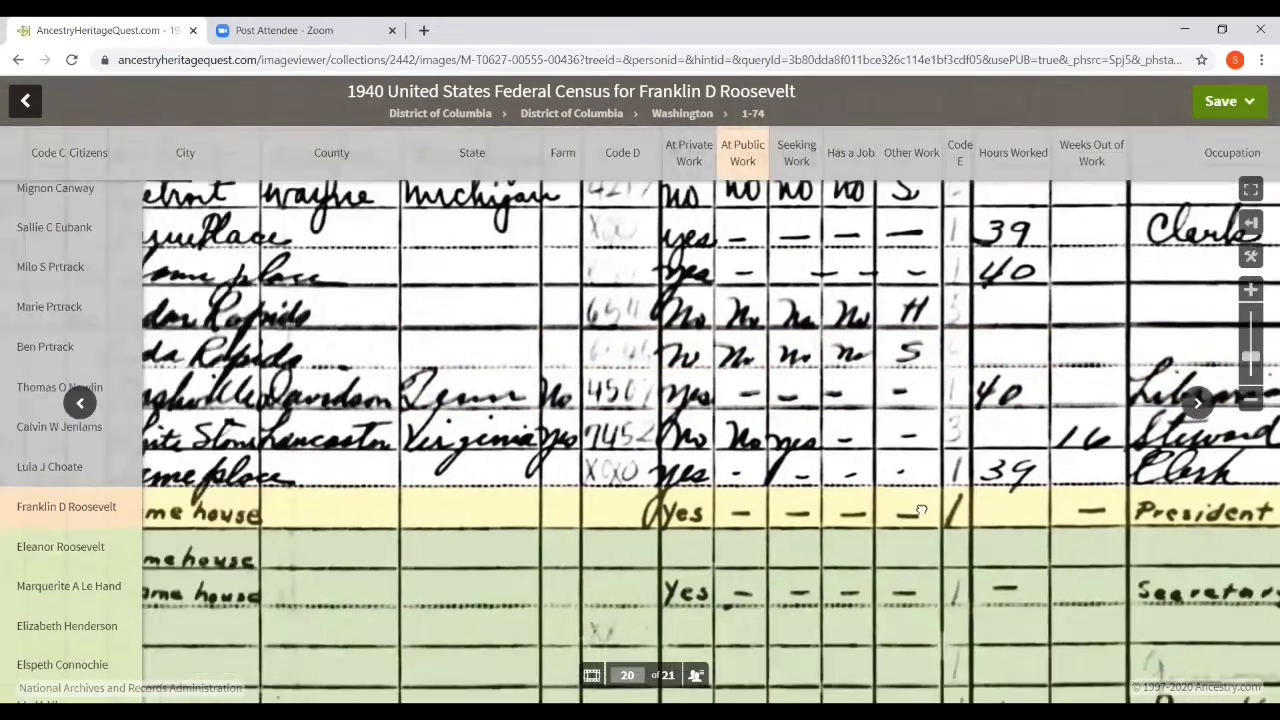
scroll(370, 555, "left", 2)
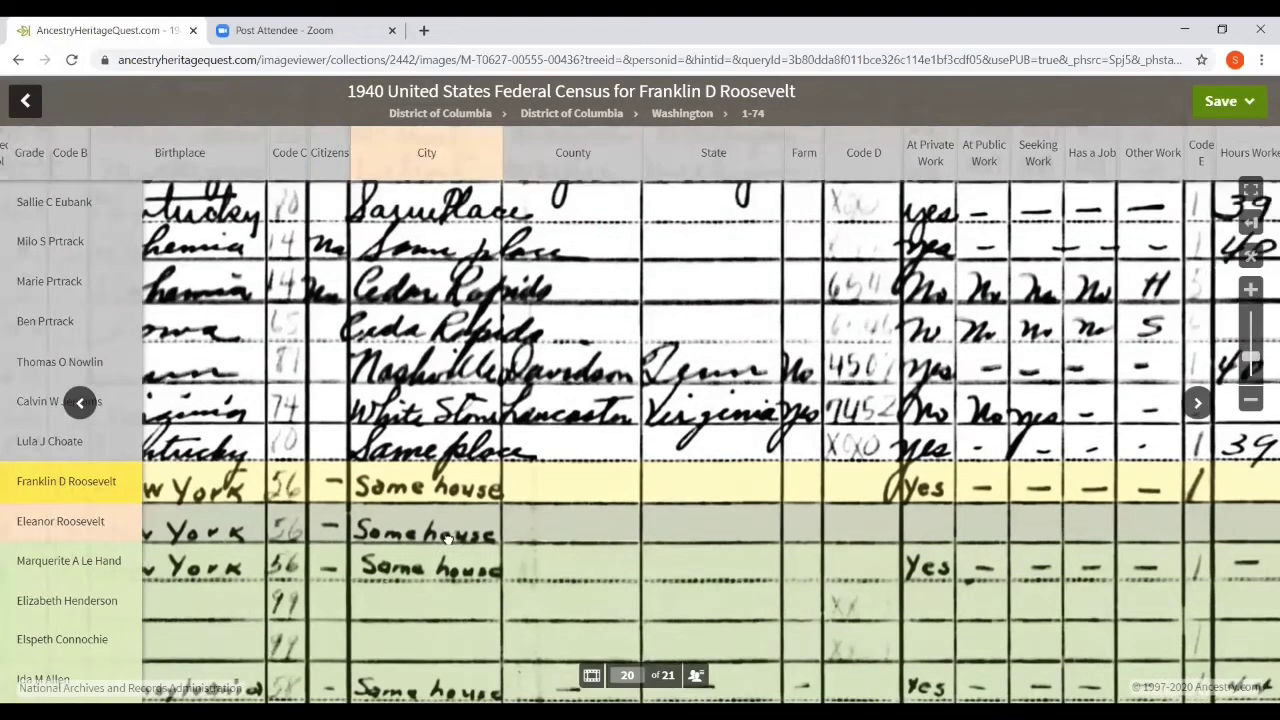
scroll(710, 537, "left", 4)
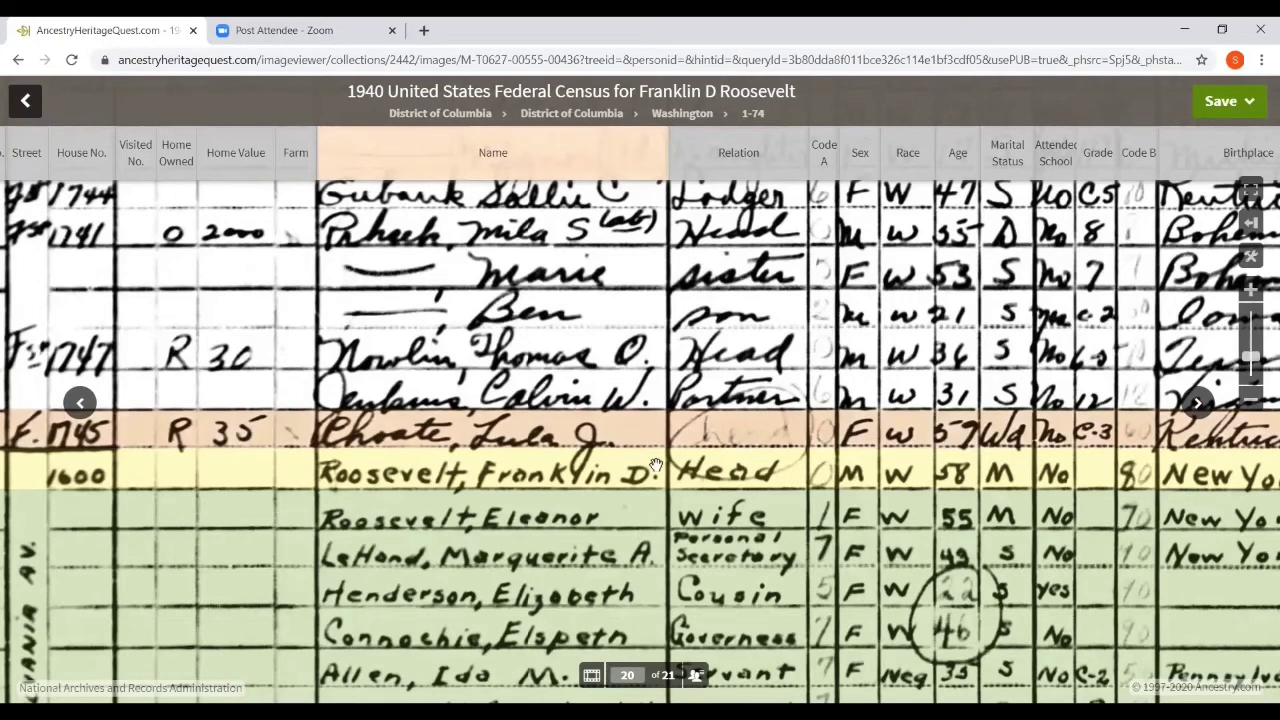
left_click_drag(902, 475, 710, 488)
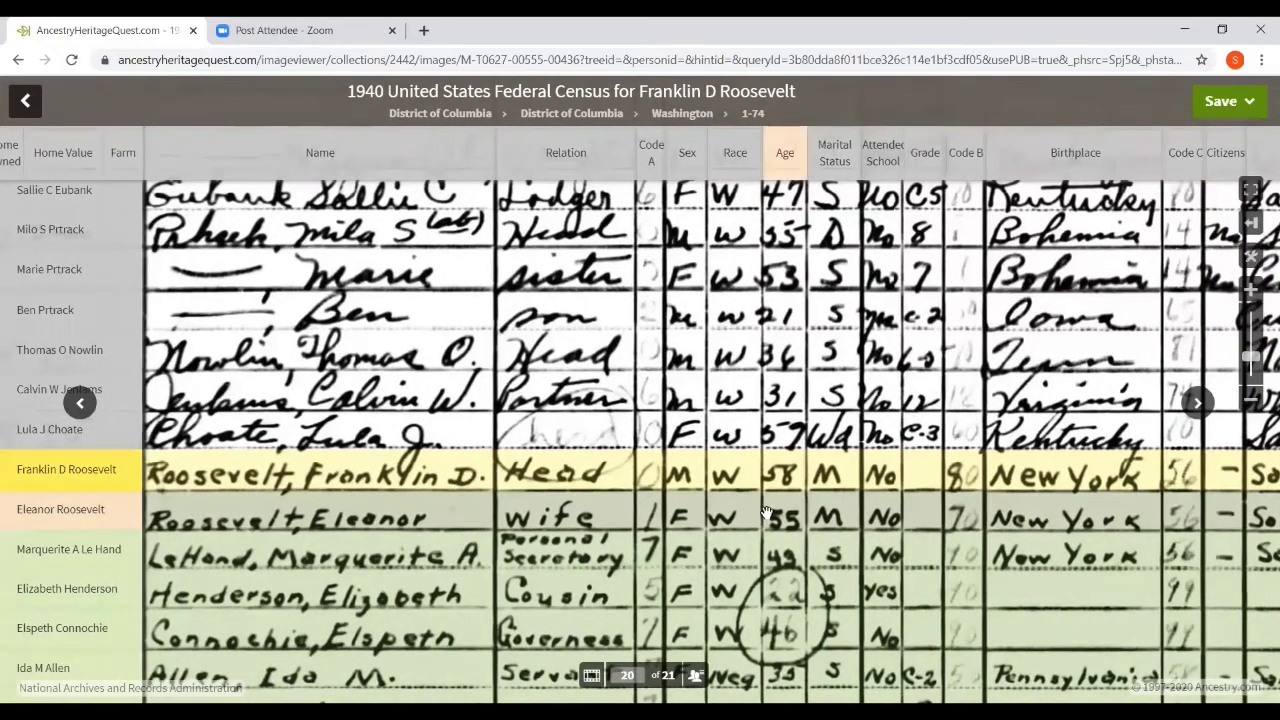
Review the census image's save options and the viewer tools' choices for sharing it by email, Facebook or Twitter.
left_click(1225, 113)
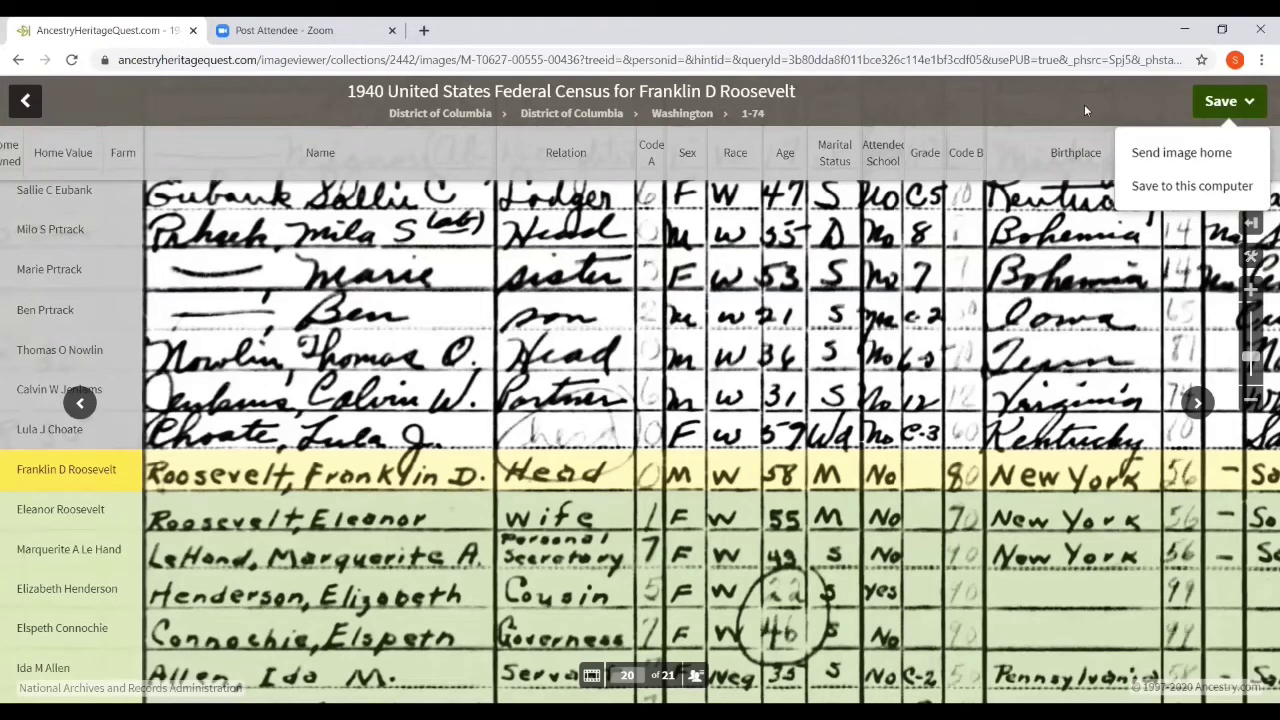
left_click(1182, 121)
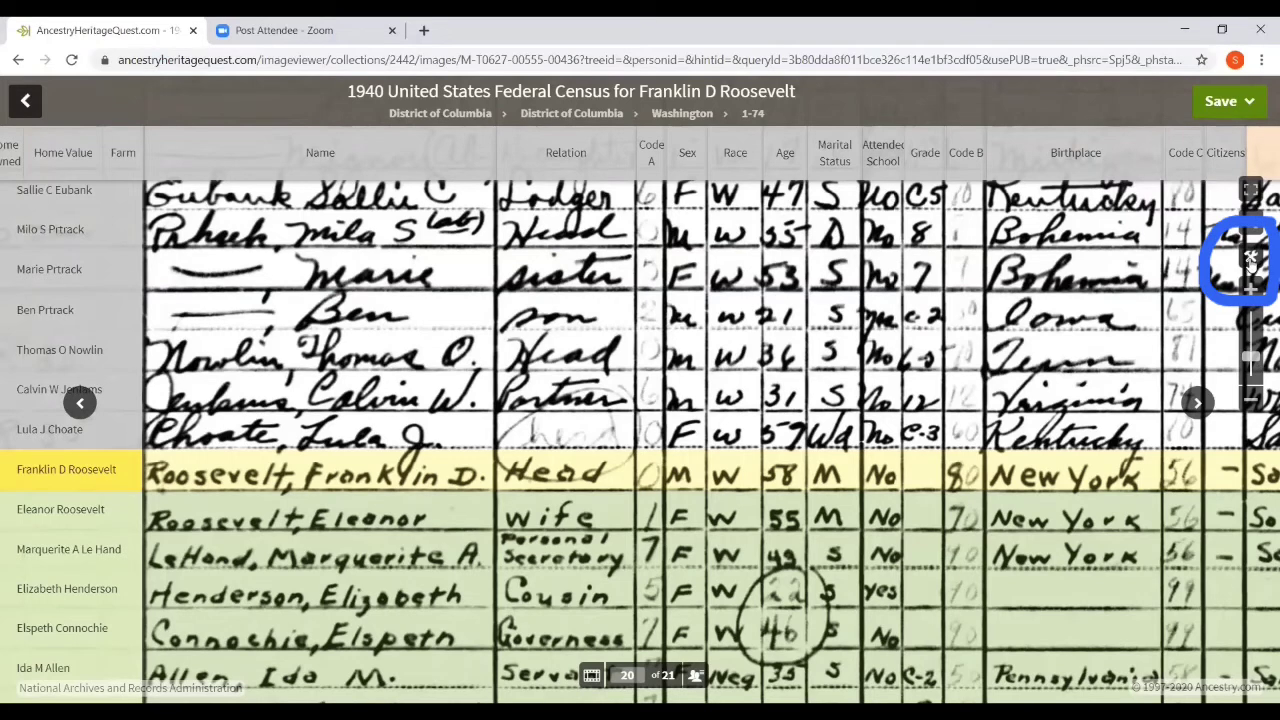
left_click(1250, 258)
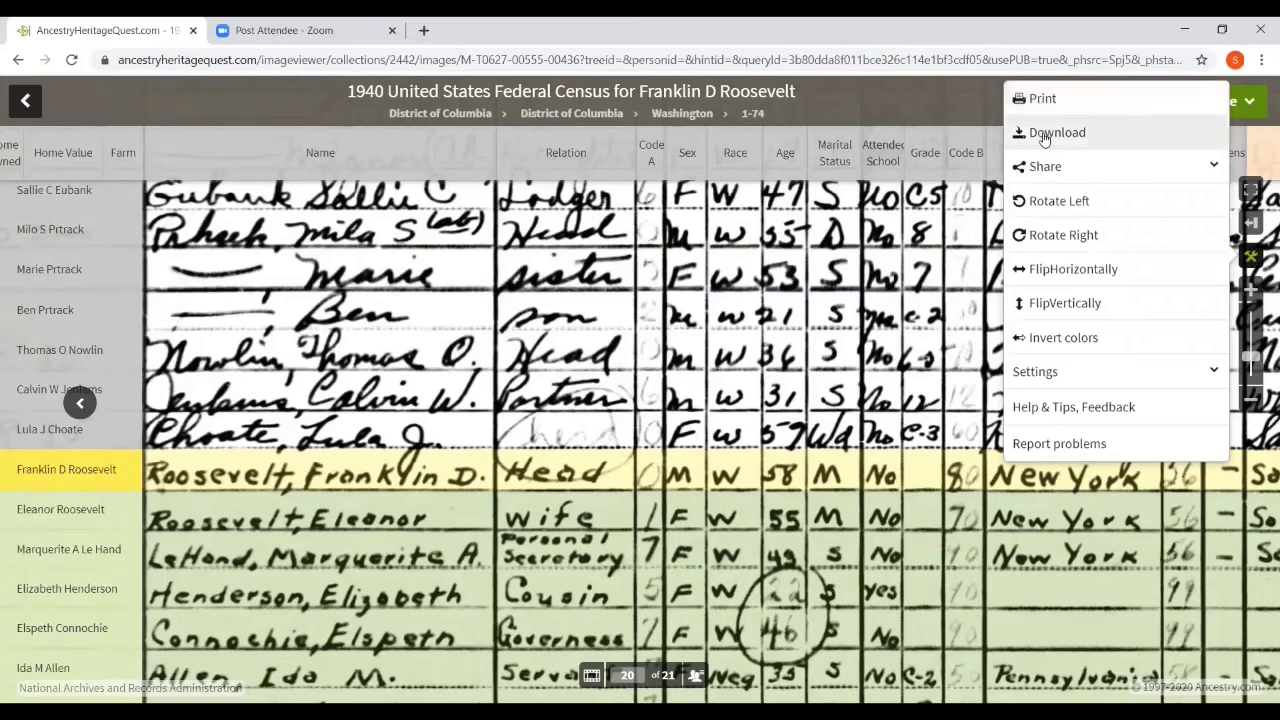
left_click(1046, 170)
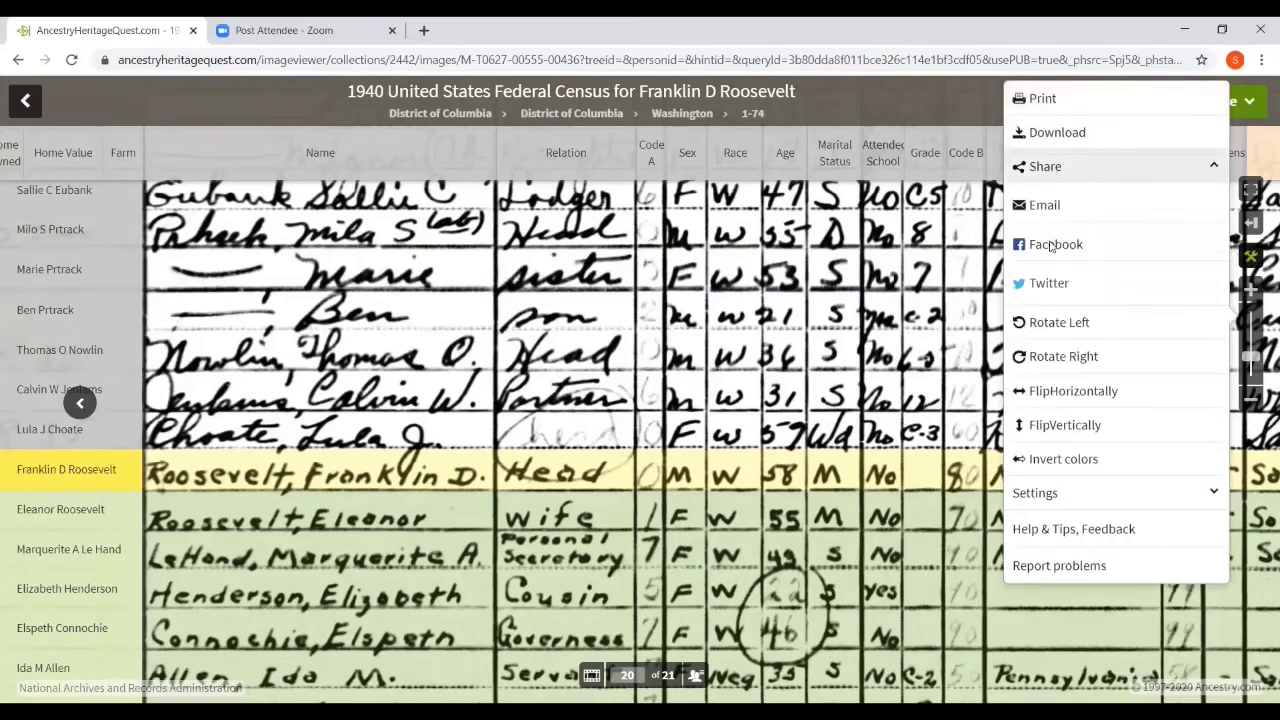
left_click(1059, 176)
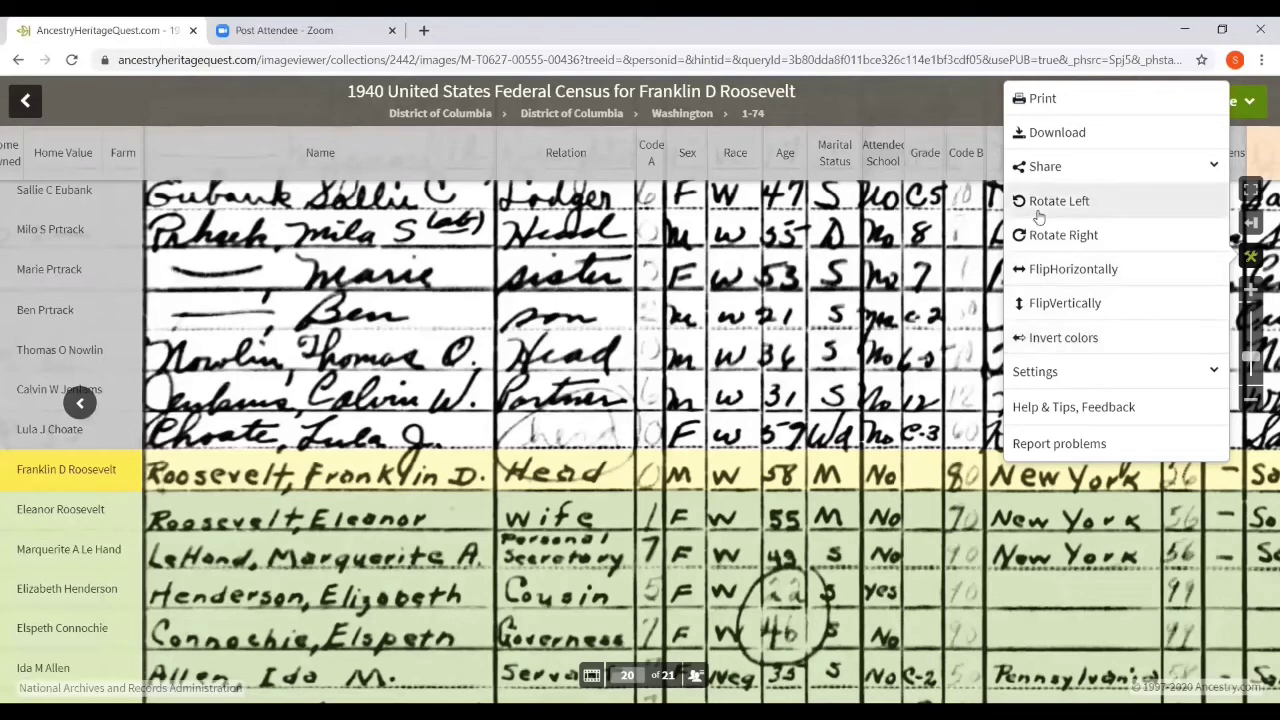
Invert the census image's colors and restore them, and review the viewer's display settings without changing any.
left_click(1050, 340)
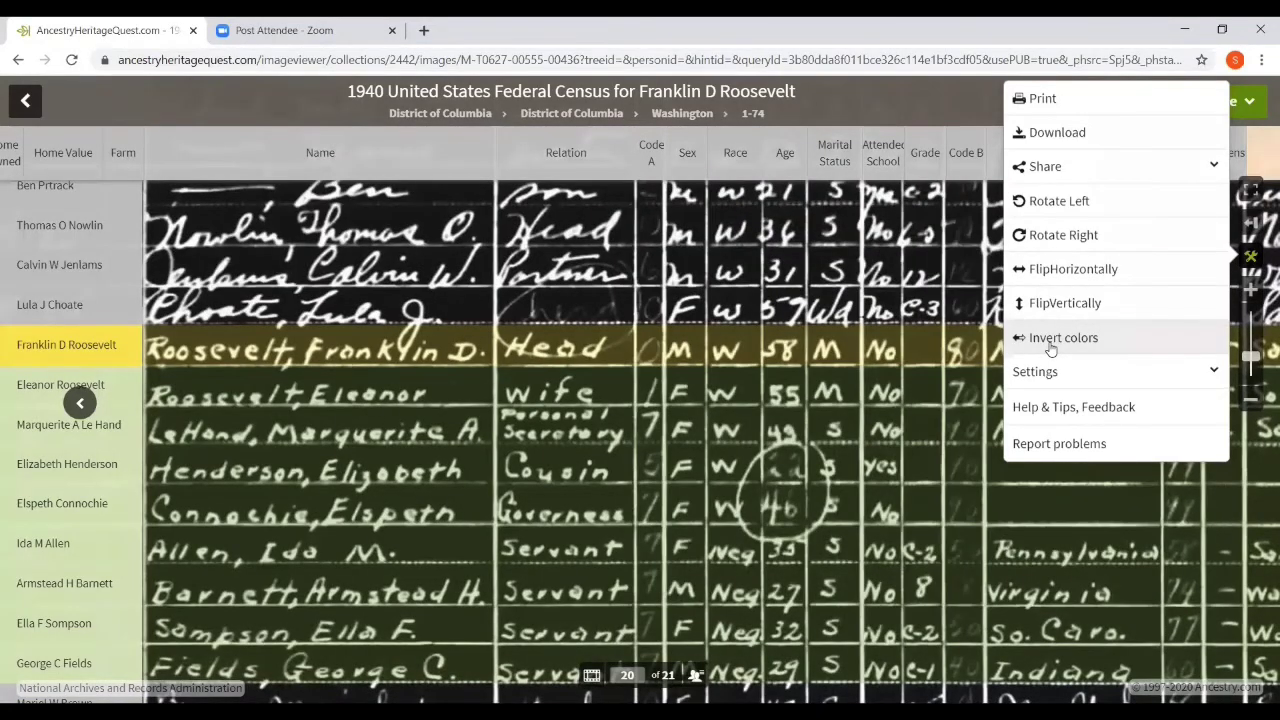
left_click(1050, 340)
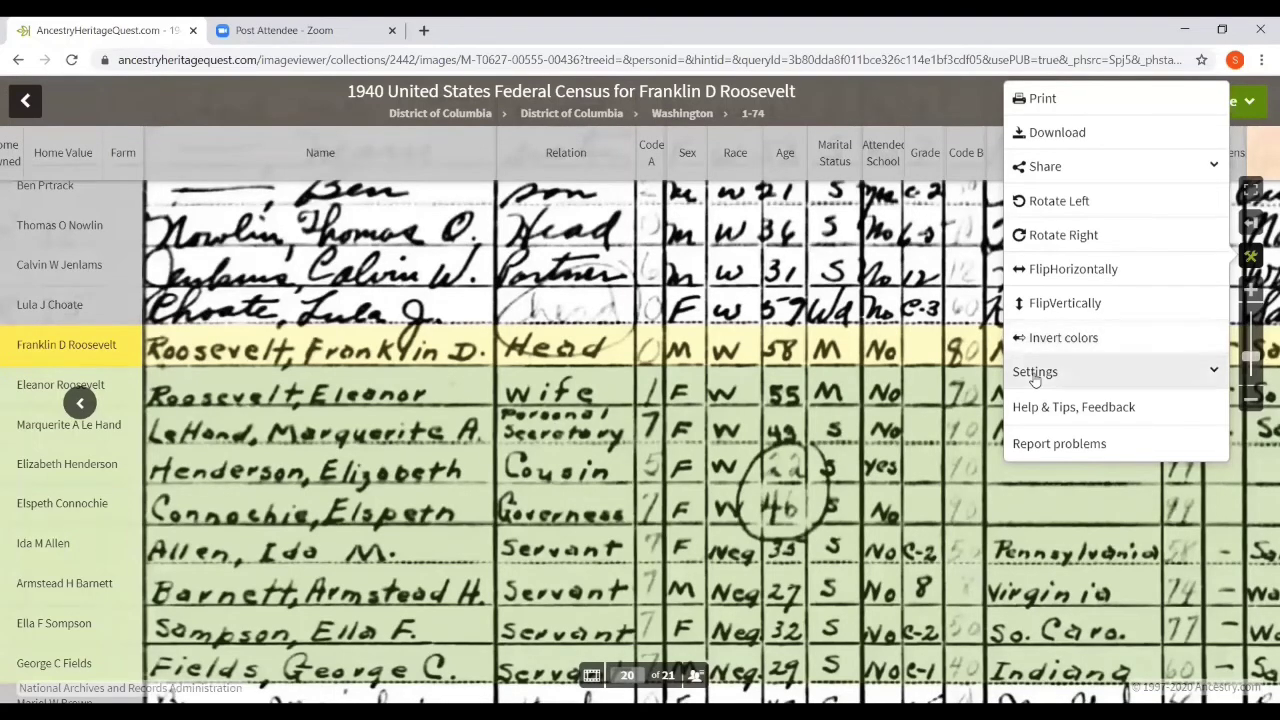
left_click(1035, 380)
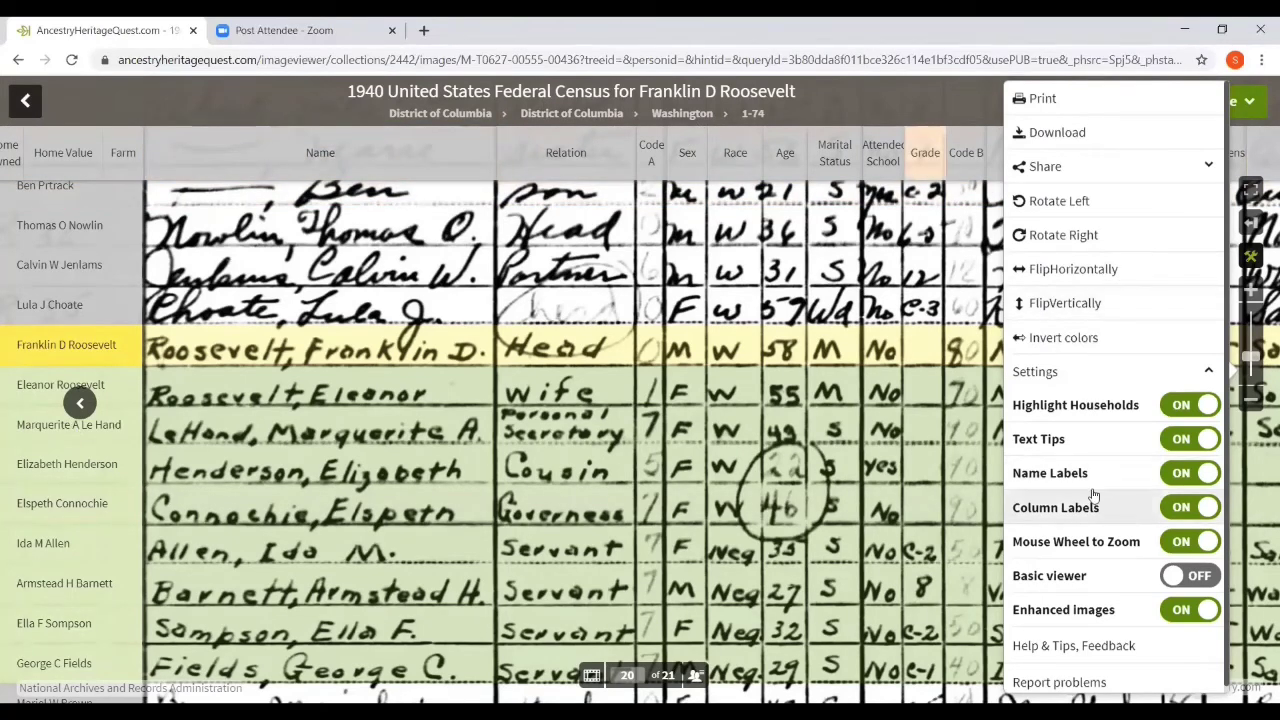
left_click(1075, 372)
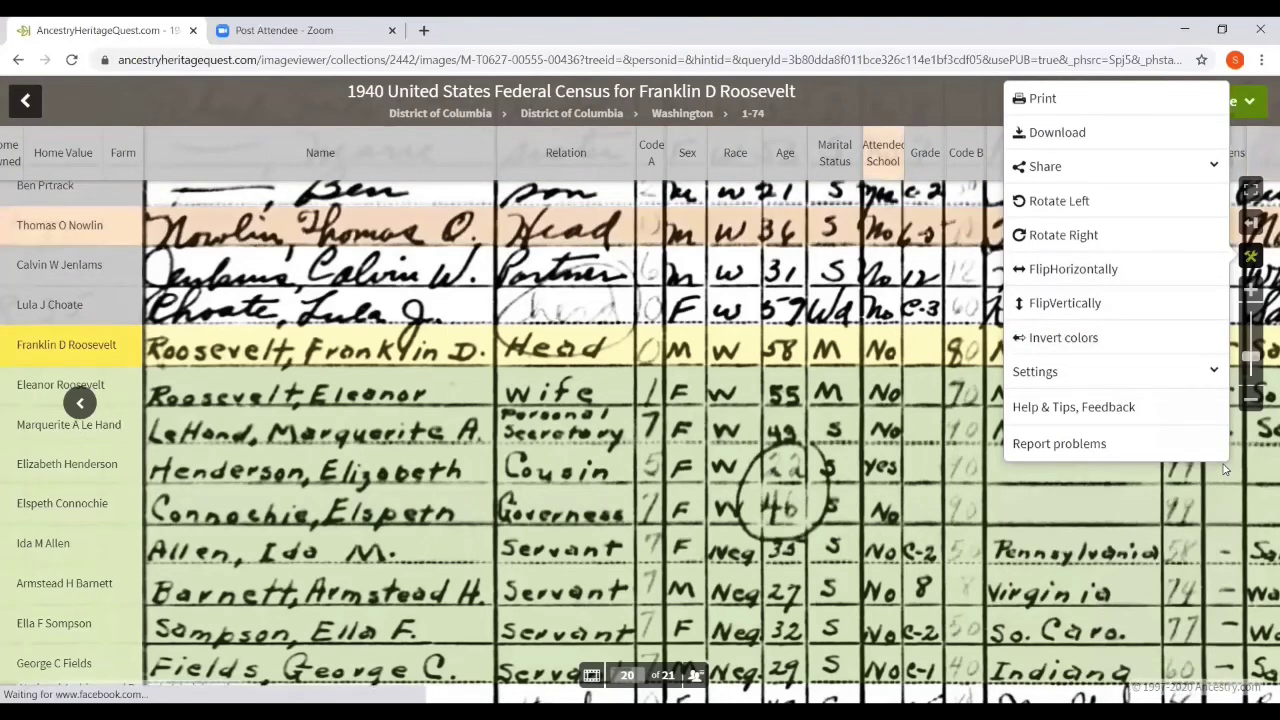
left_click(880, 341)
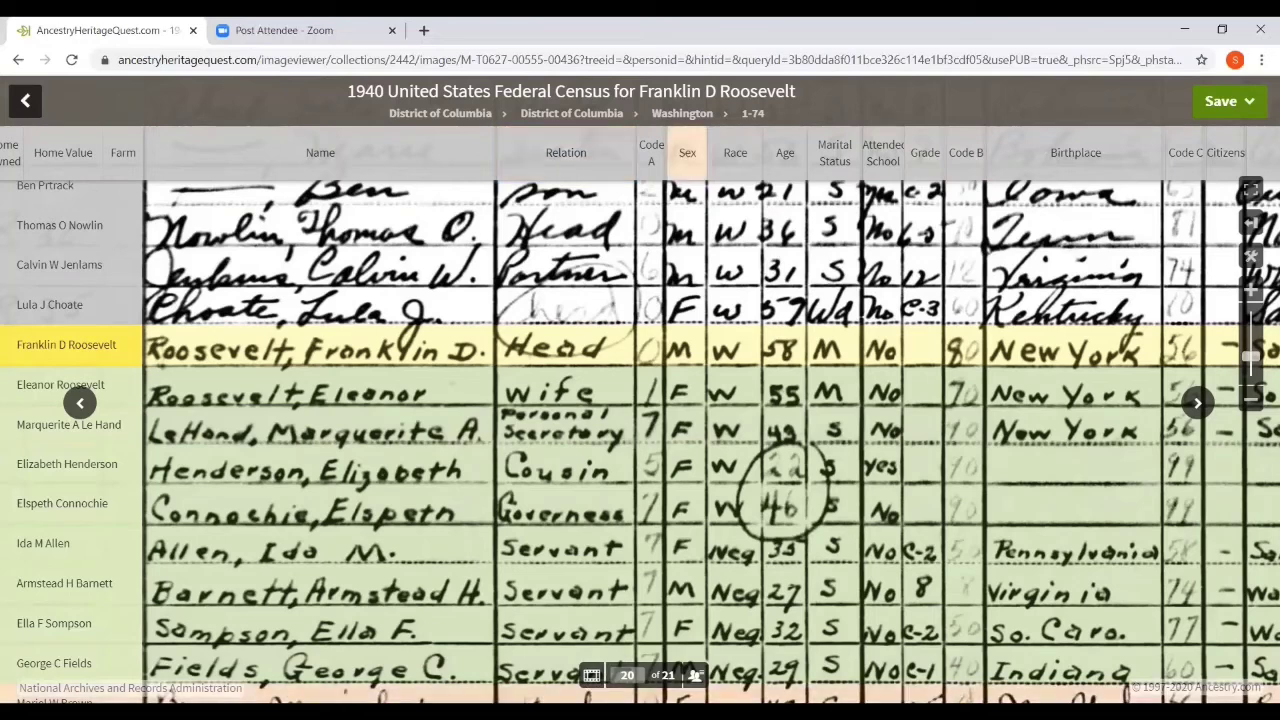
Open the filmstrip and browse the neighboring census pages back to the start of district 1-74 and forward again to image 20.
left_click_drag(690, 630, 720, 636)
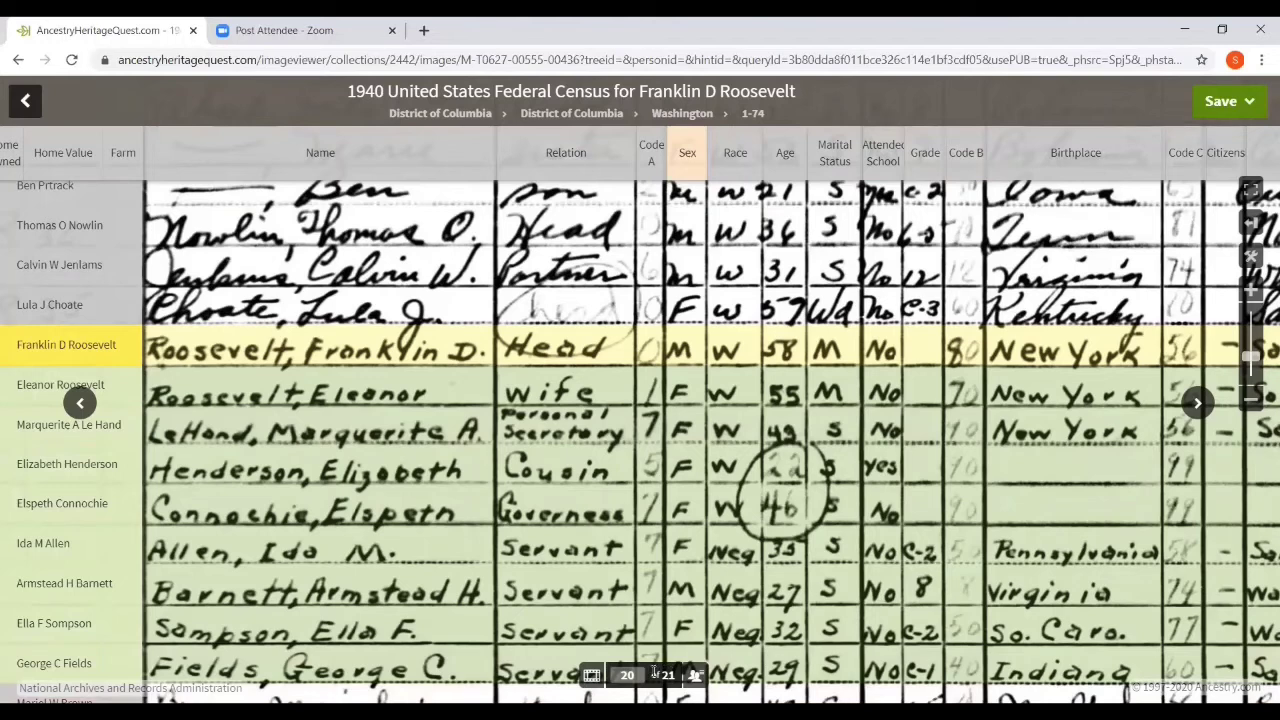
left_click(592, 677)
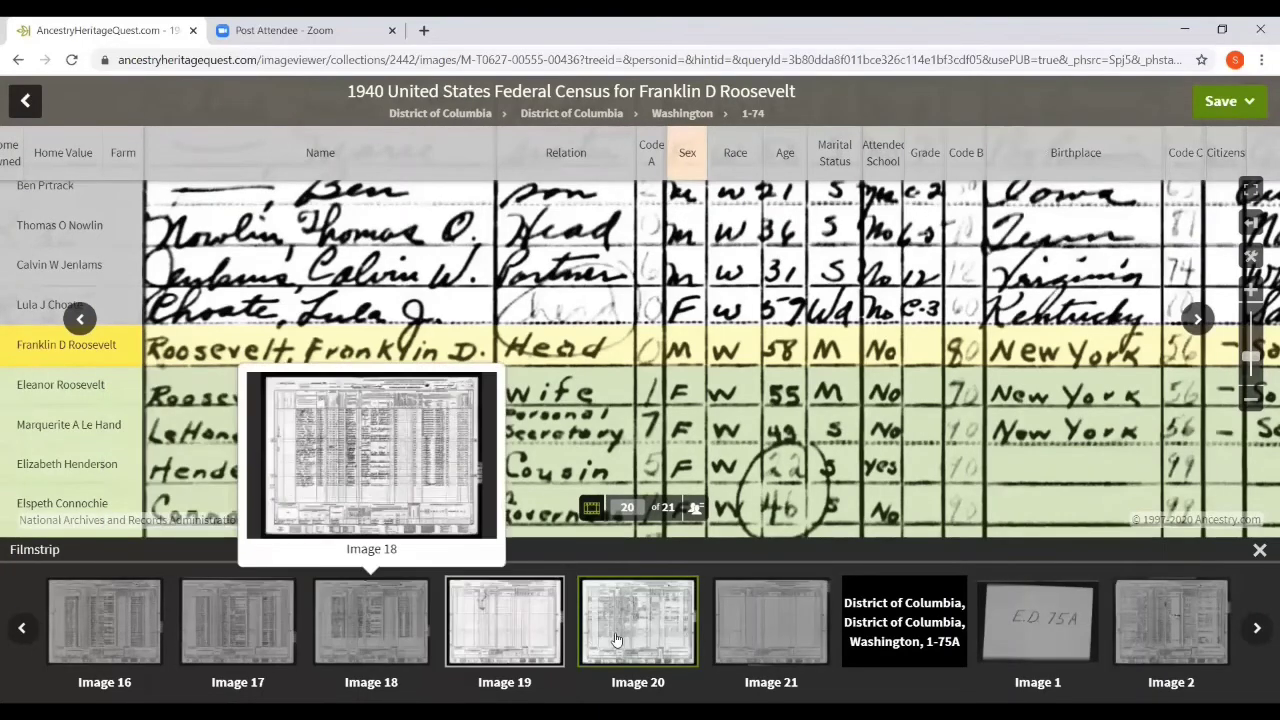
mouse_move(771, 649)
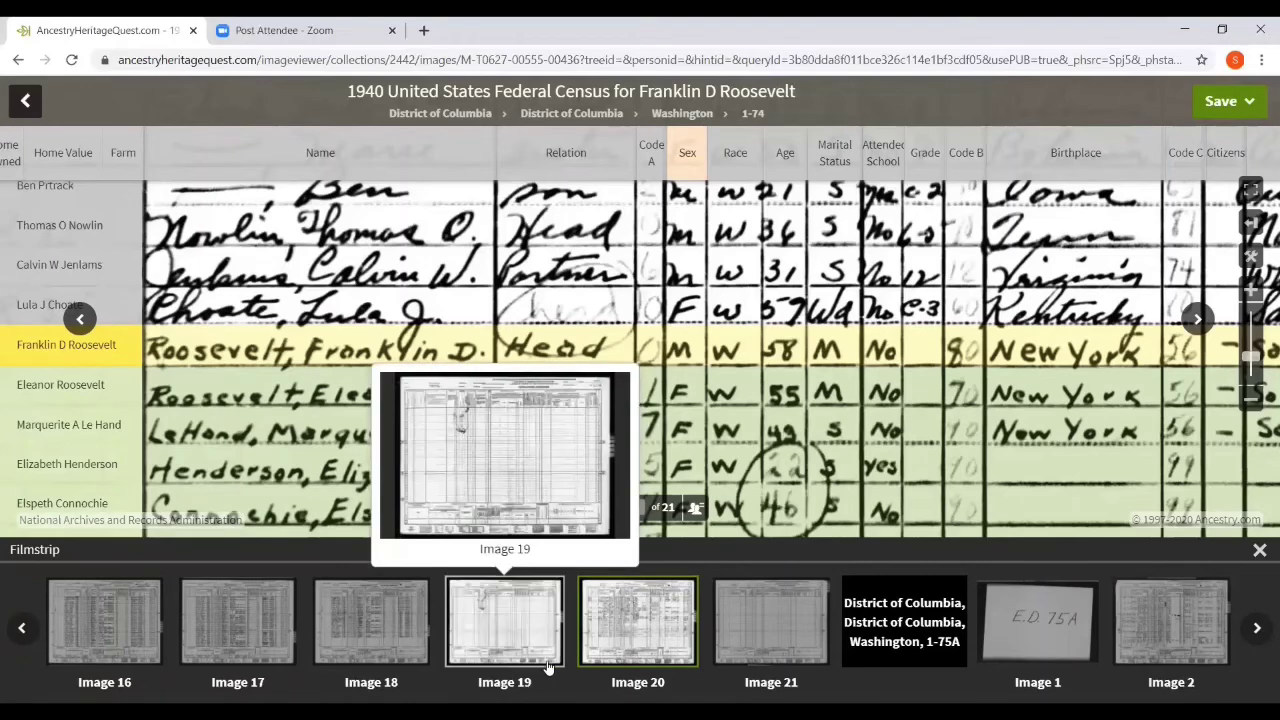
left_click(30, 637)
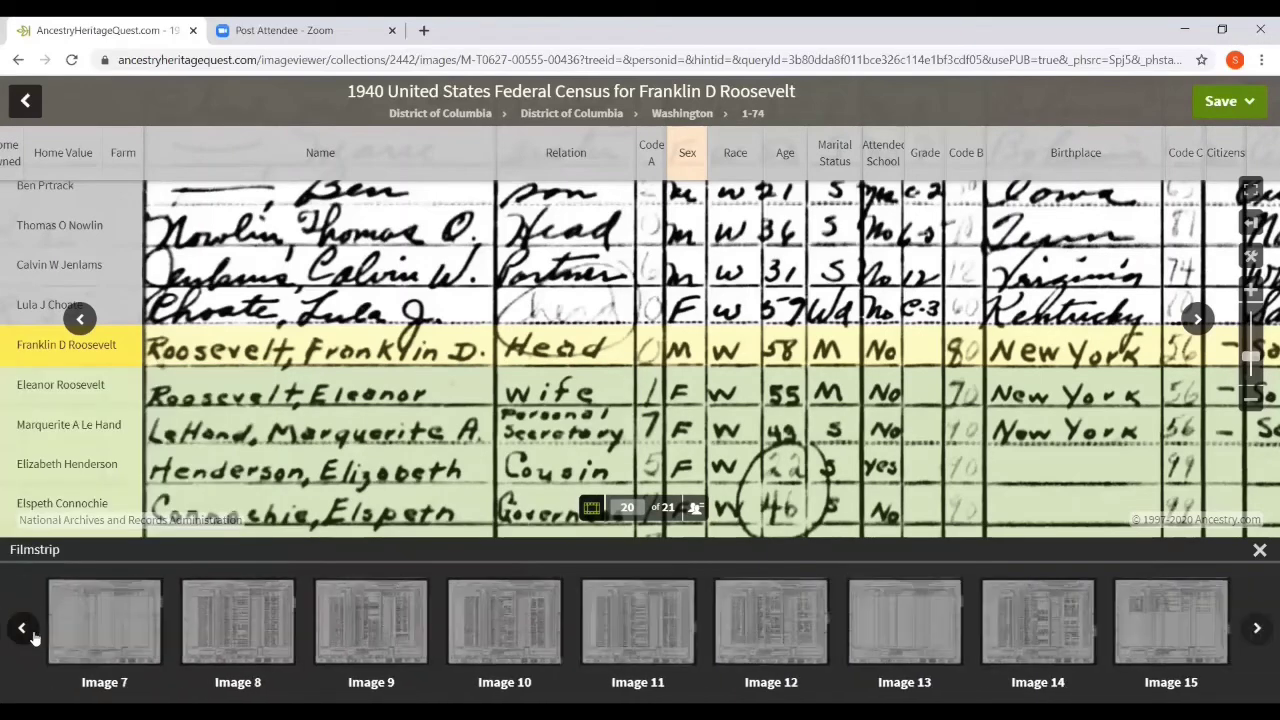
left_click(33, 638)
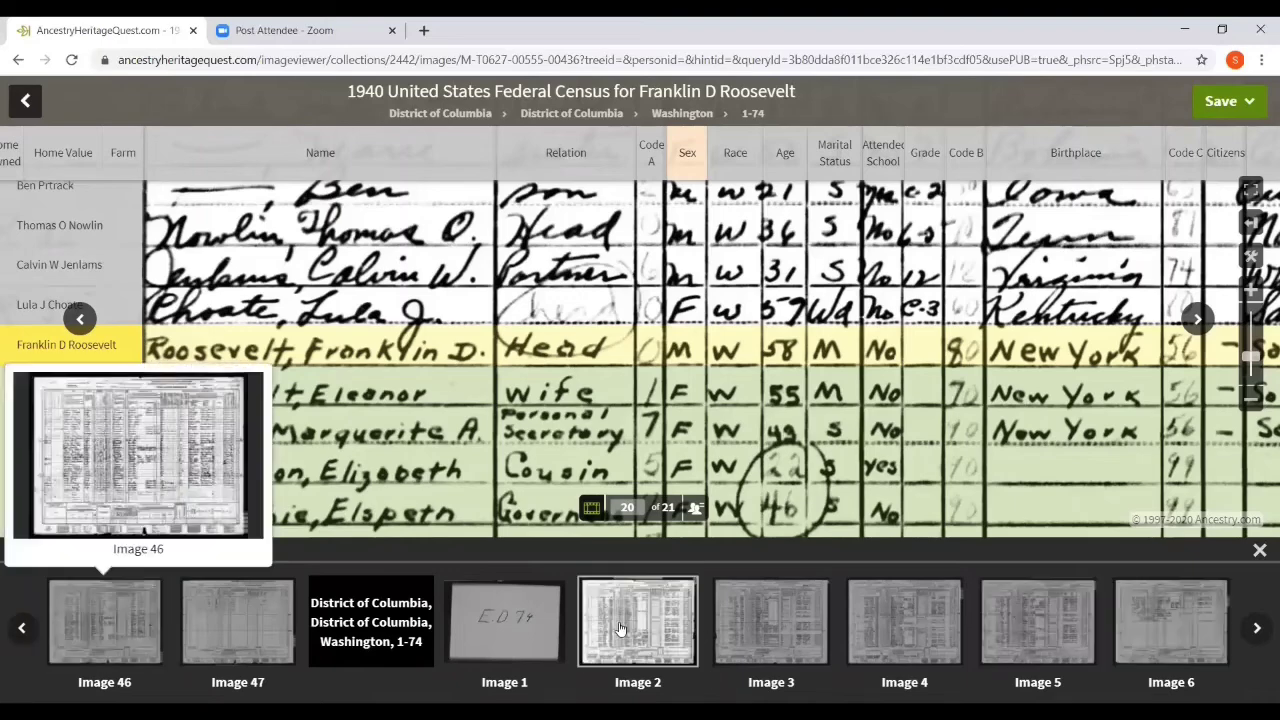
mouse_move(638, 622)
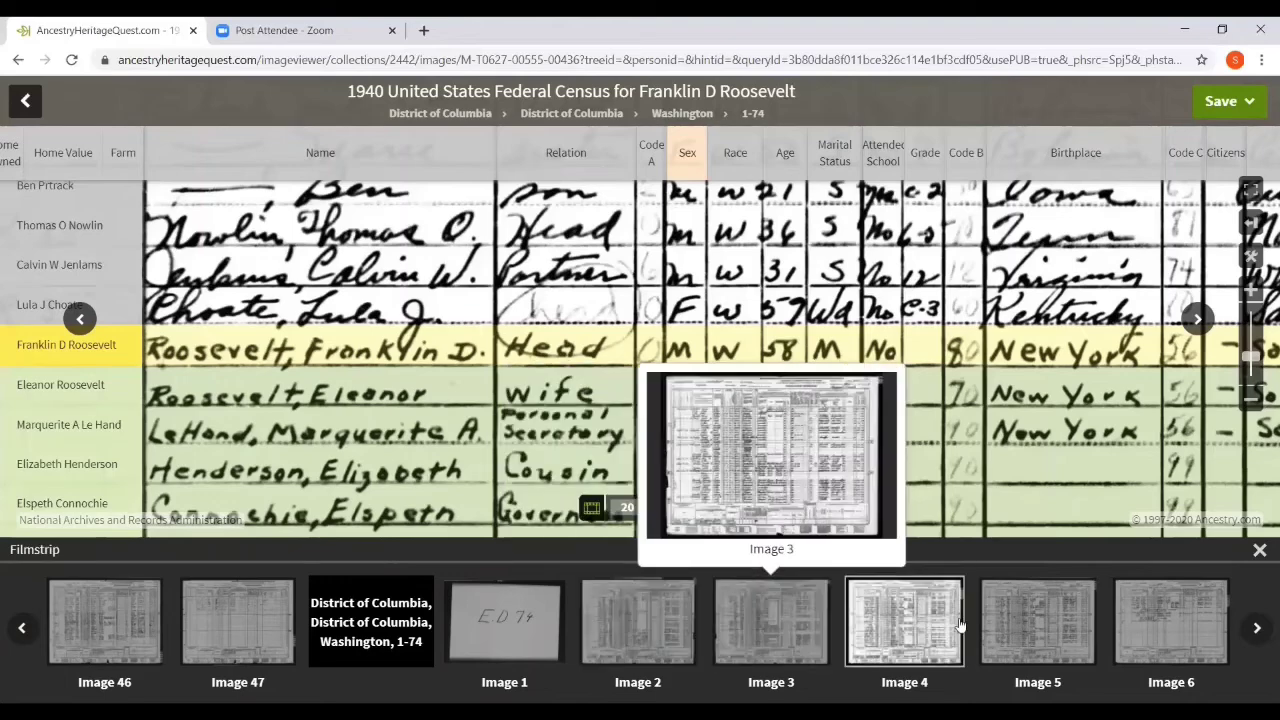
left_click(1257, 628)
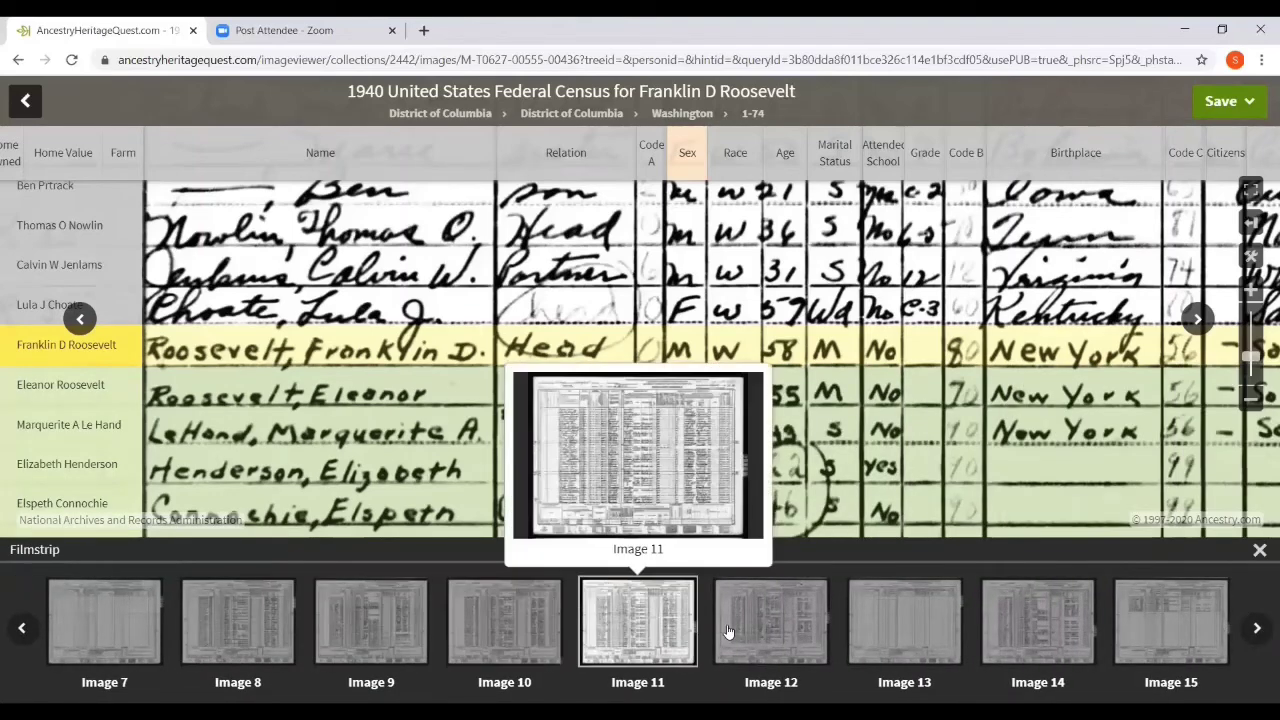
left_click(1257, 628)
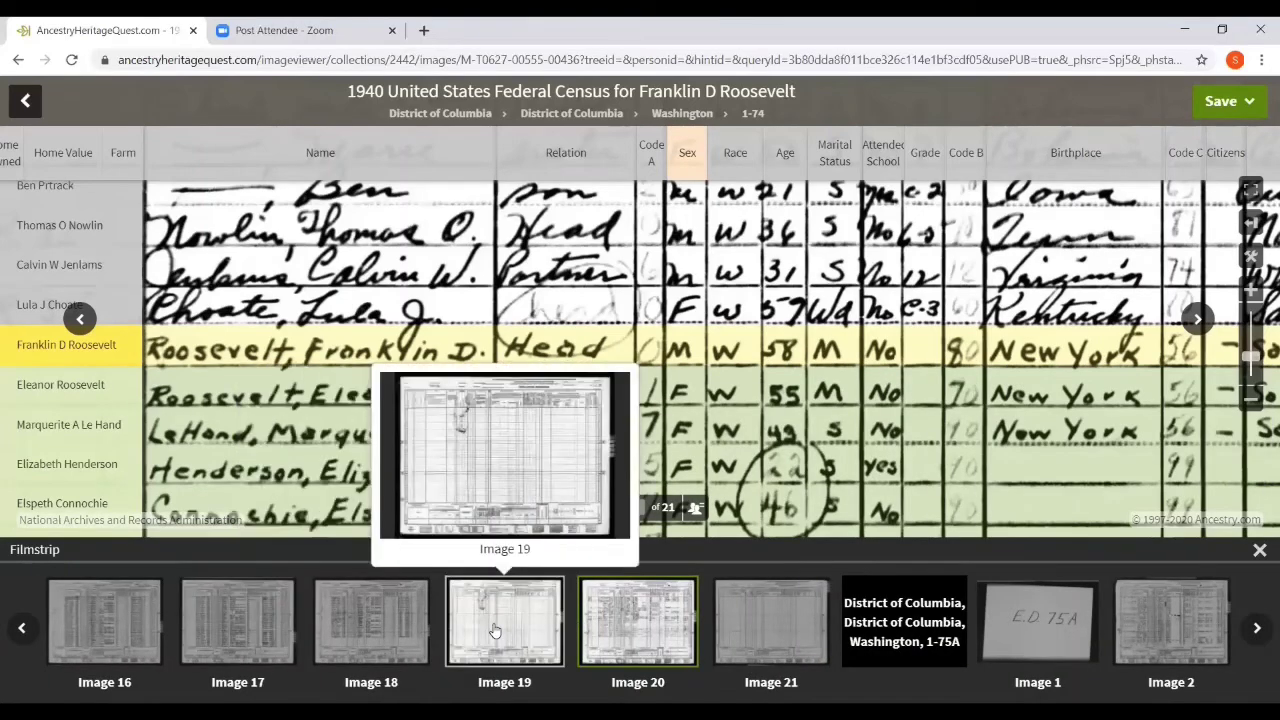
Close the filmstrip and leave the image viewer to return to the HeritageQuest collection search page.
left_click(1259, 550)
left_click(25, 100)
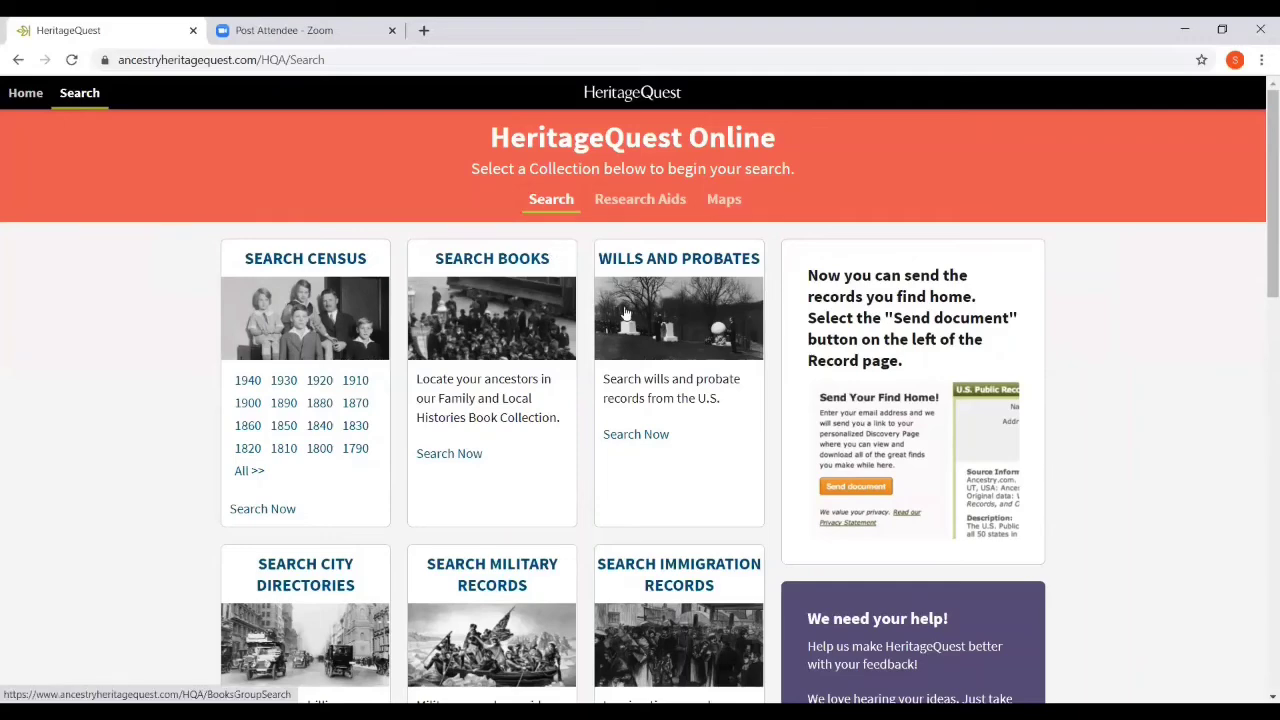
Open the search form for the U.S., Find A Grave Index, 1600s-Current from the cemeteries collection.
scroll(678, 529, "down", 2)
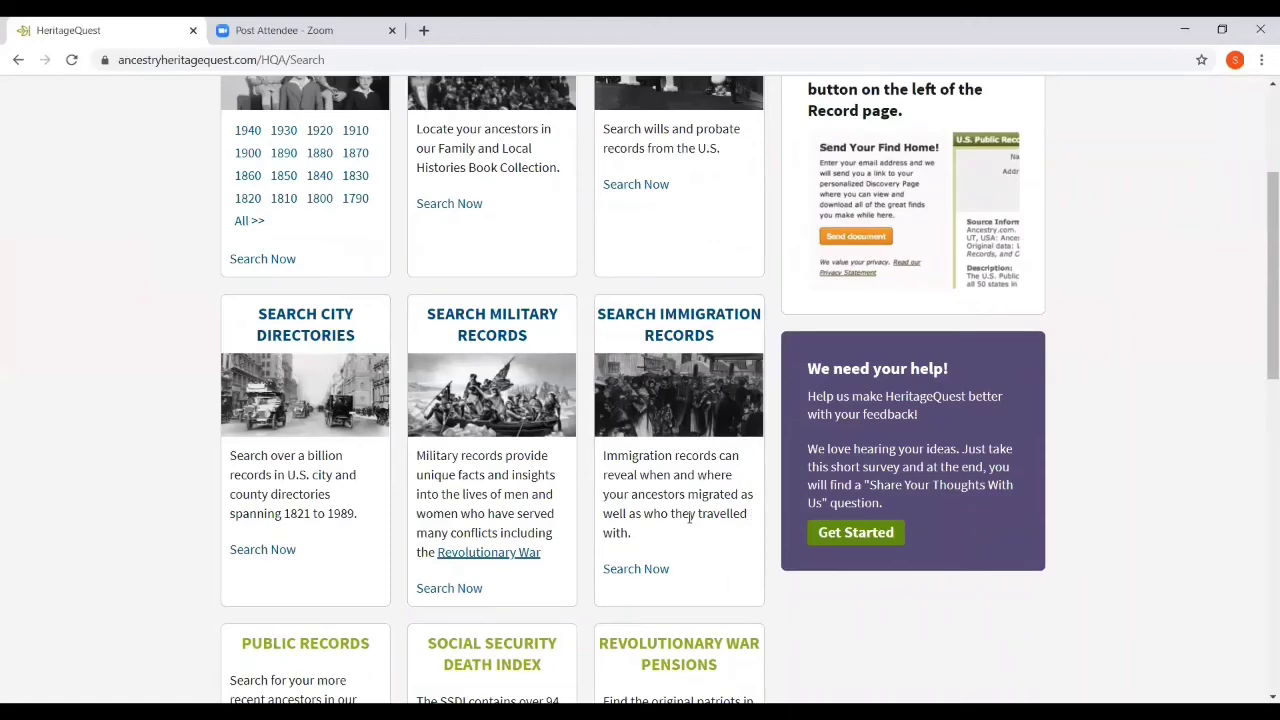
scroll(689, 516, "down", 6)
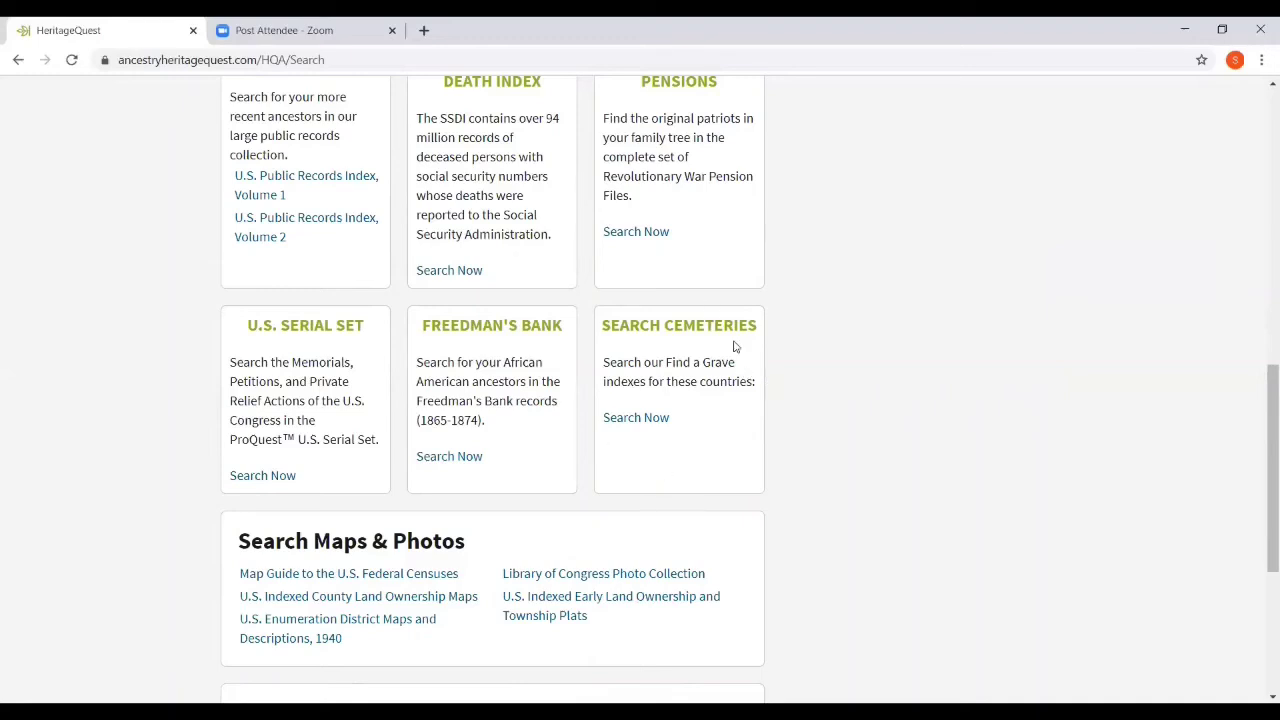
left_click(620, 424)
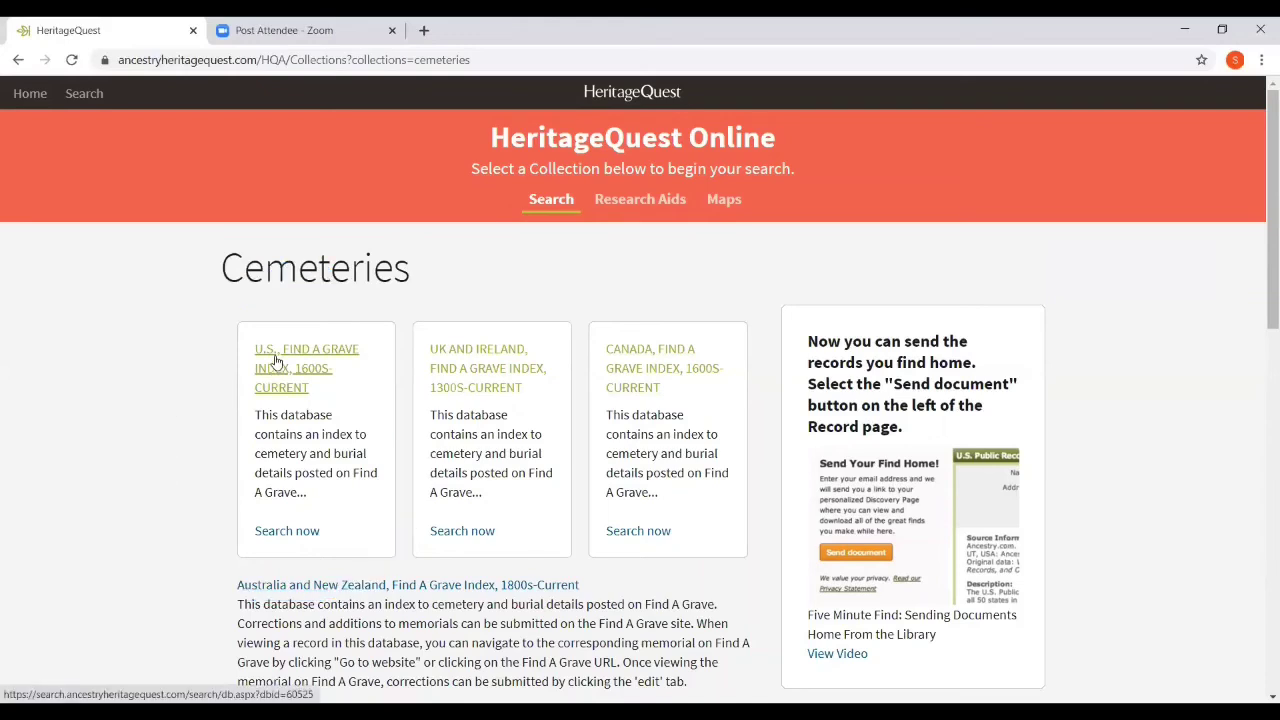
left_click(291, 531)
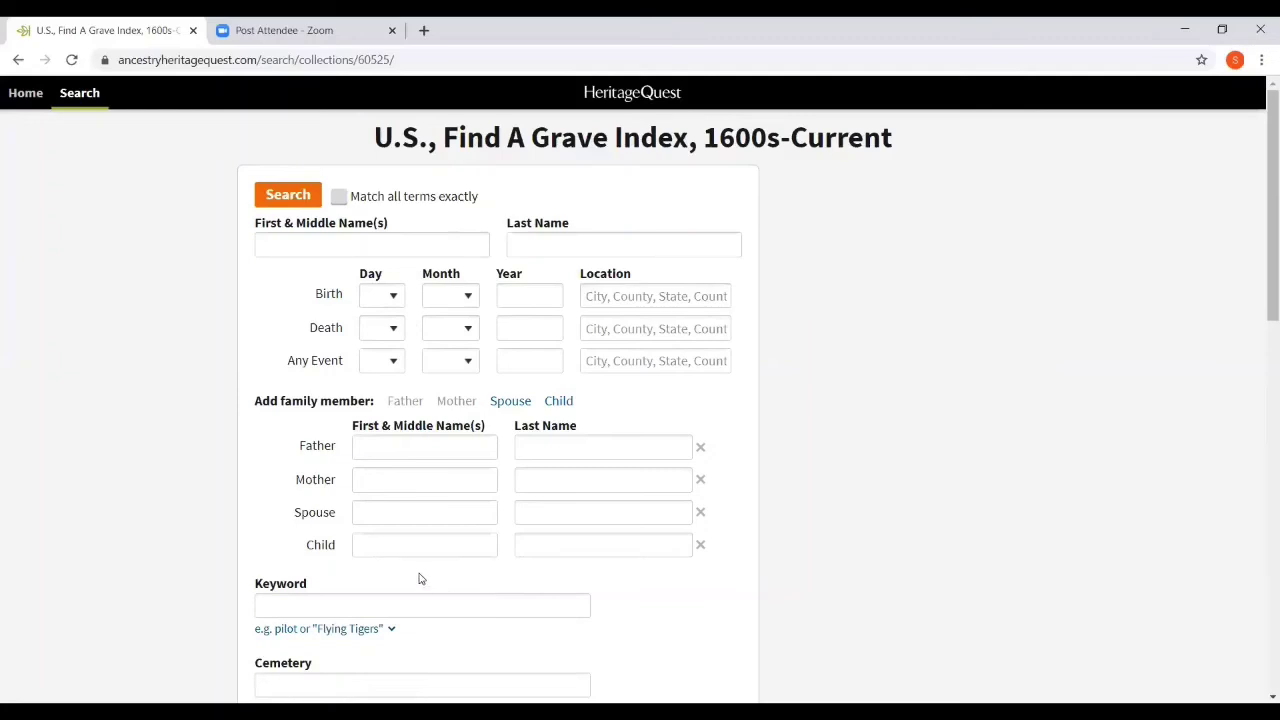
Enter franklin as the first name and roosevelt as the last name in the Find A Grave Index search.
left_click(293, 248)
type("franklin")
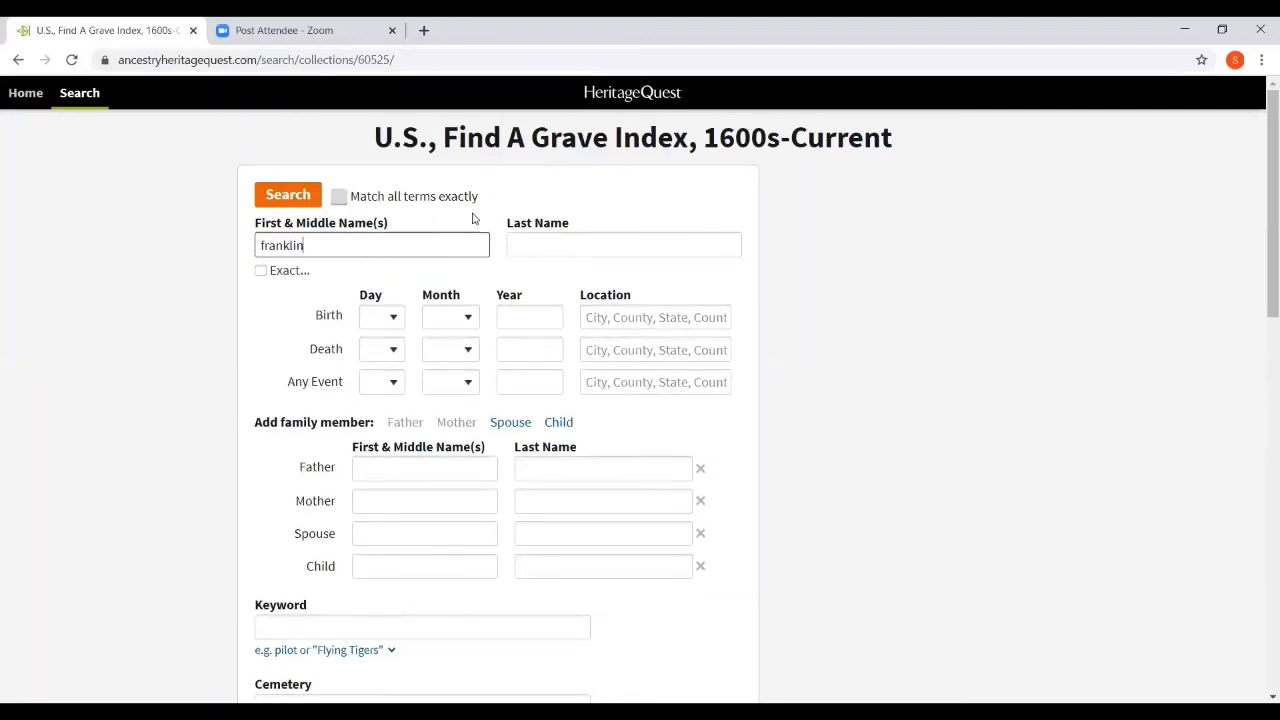
key("Tab")
type("roosevelt")
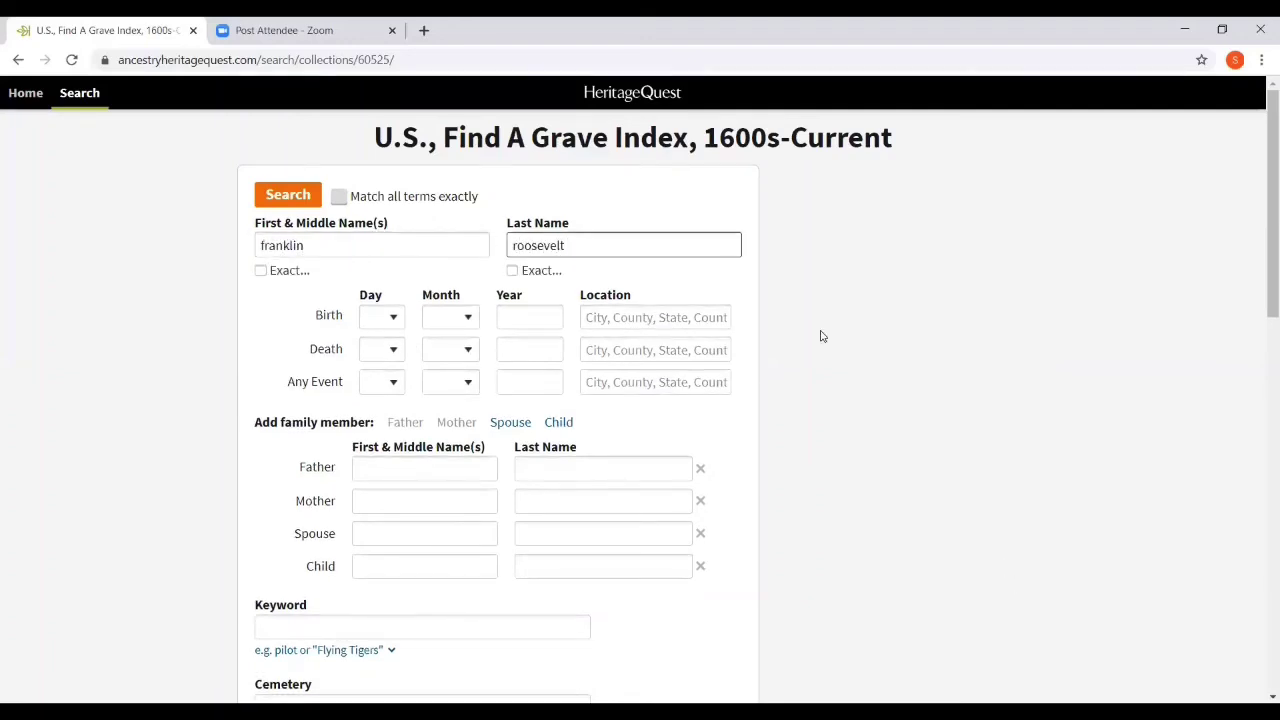
Set the birth year to 1882, exact to +/-1 year, and run the Find A Grave Index search.
left_click(536, 310)
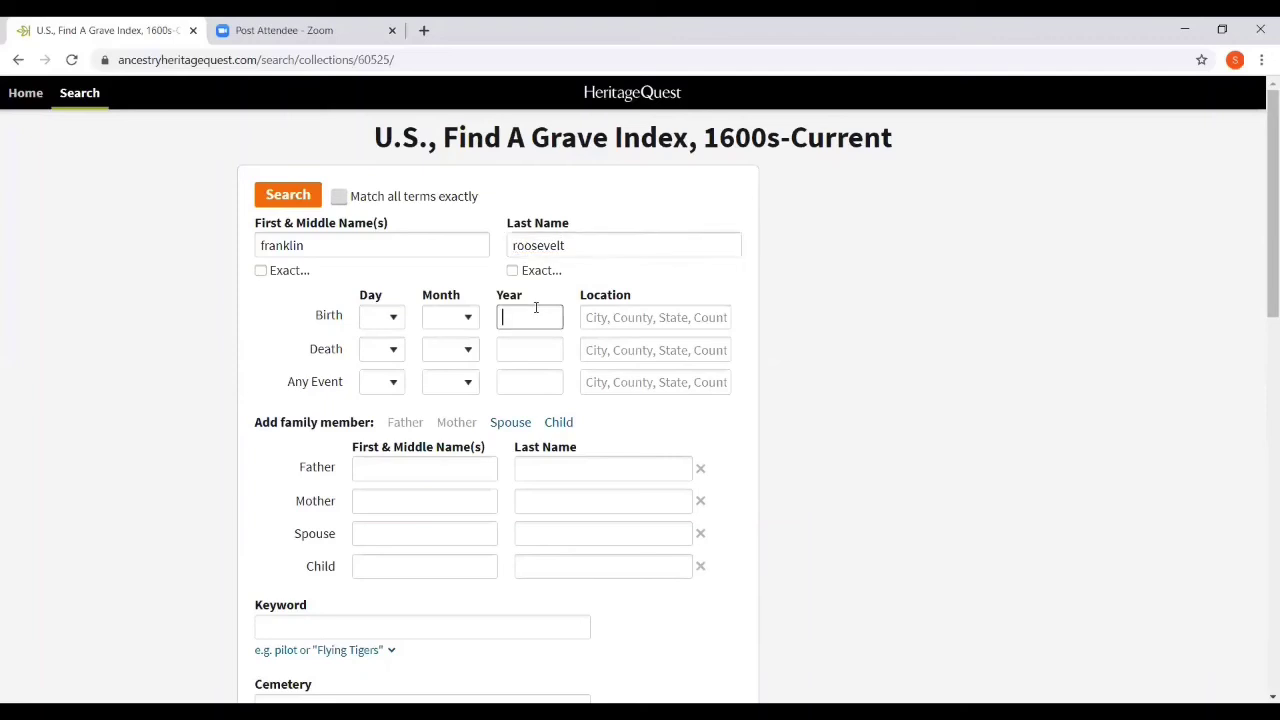
type("1882")
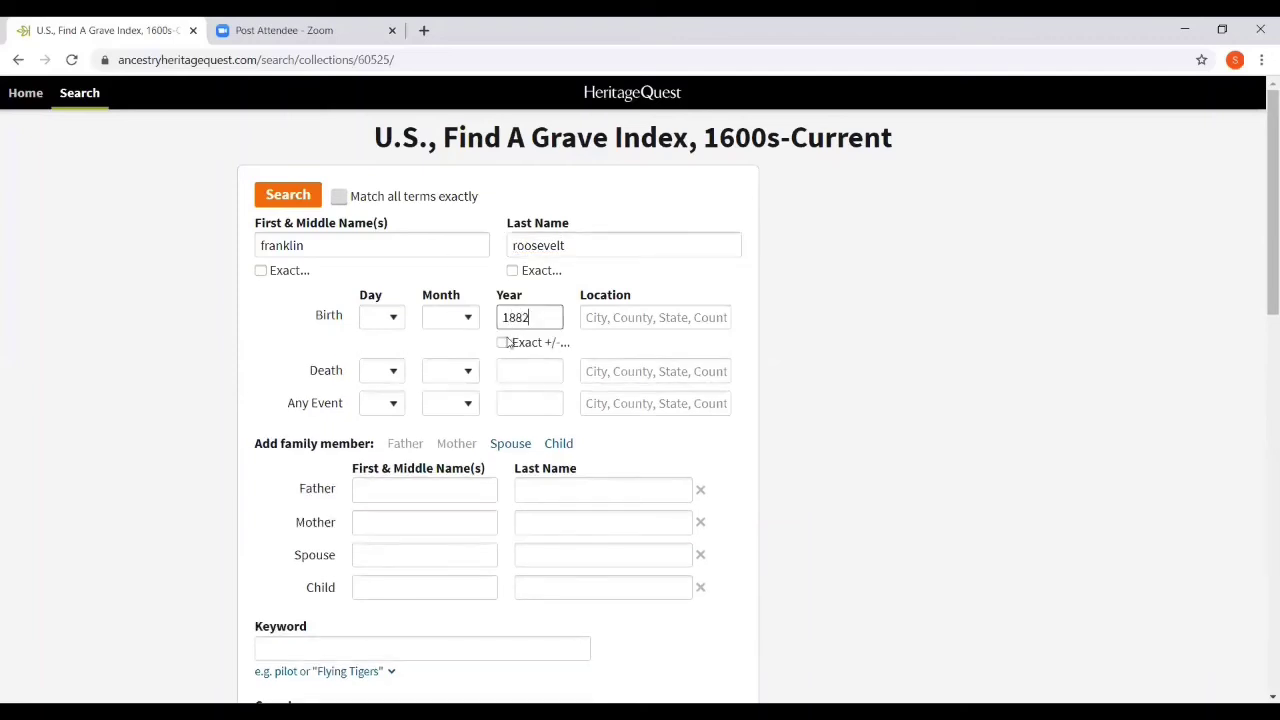
left_click(505, 345)
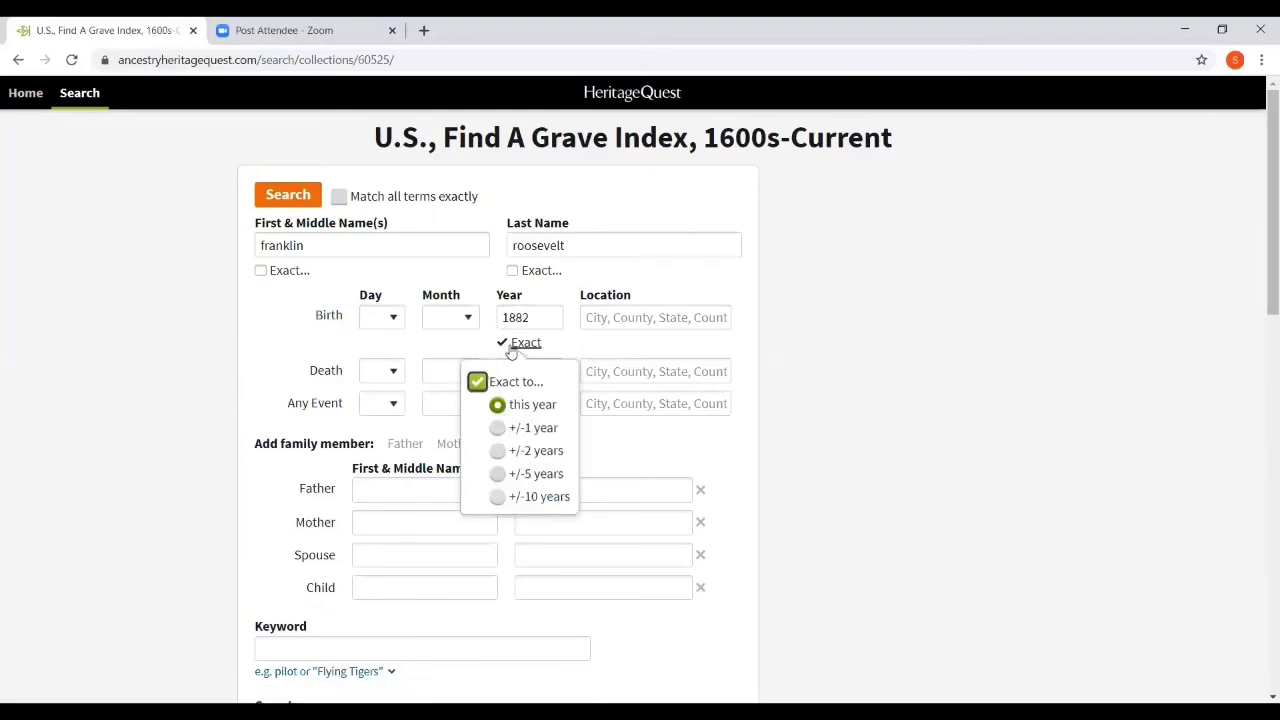
left_click(497, 428)
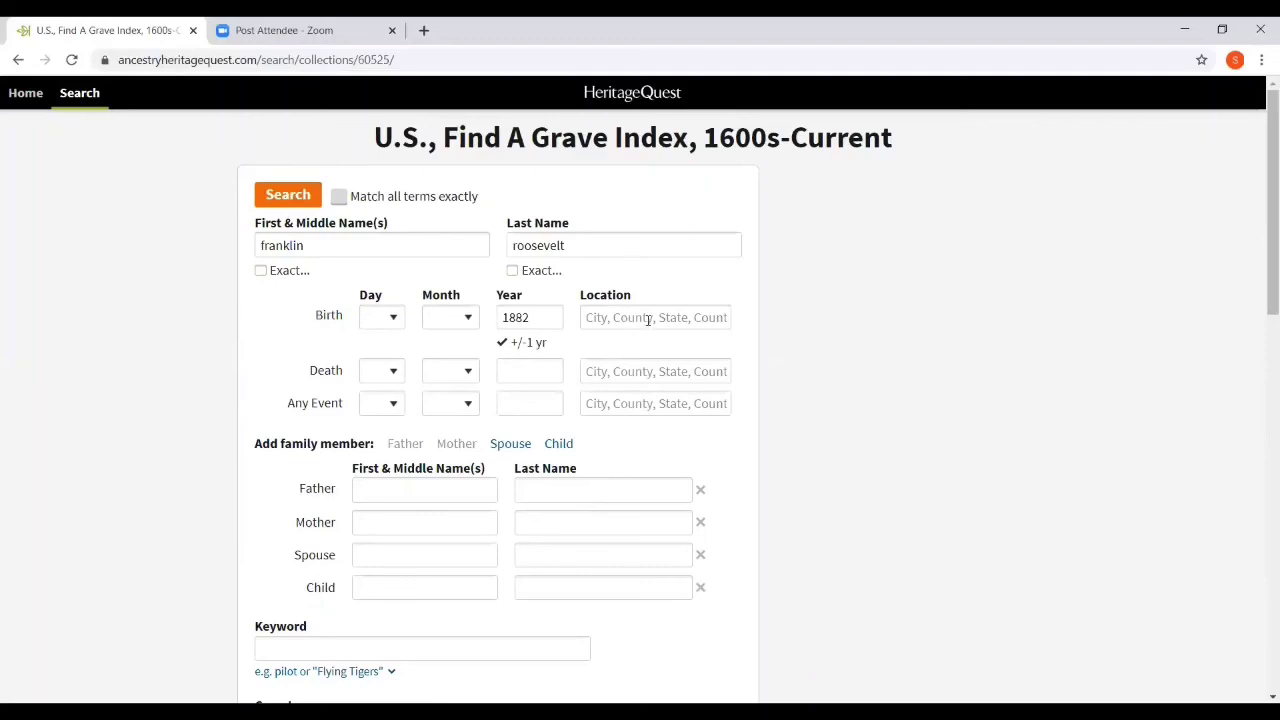
scroll(648, 319, "down", 3)
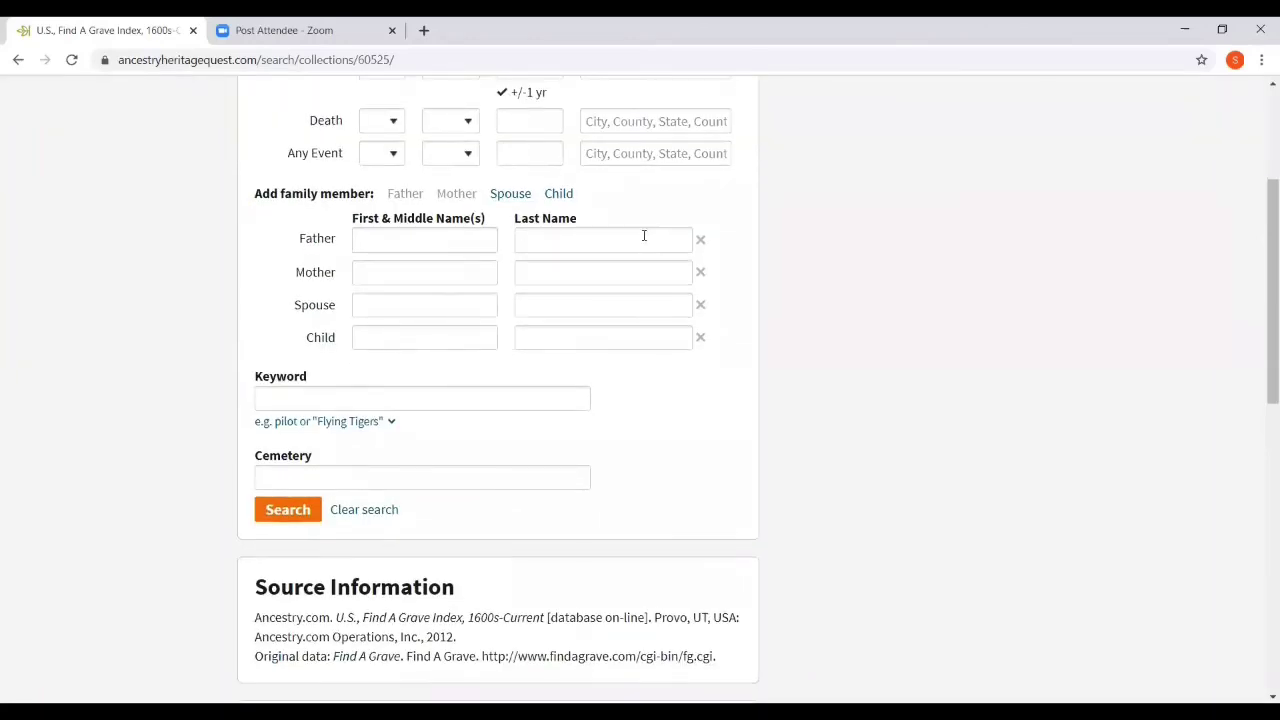
left_click(285, 517)
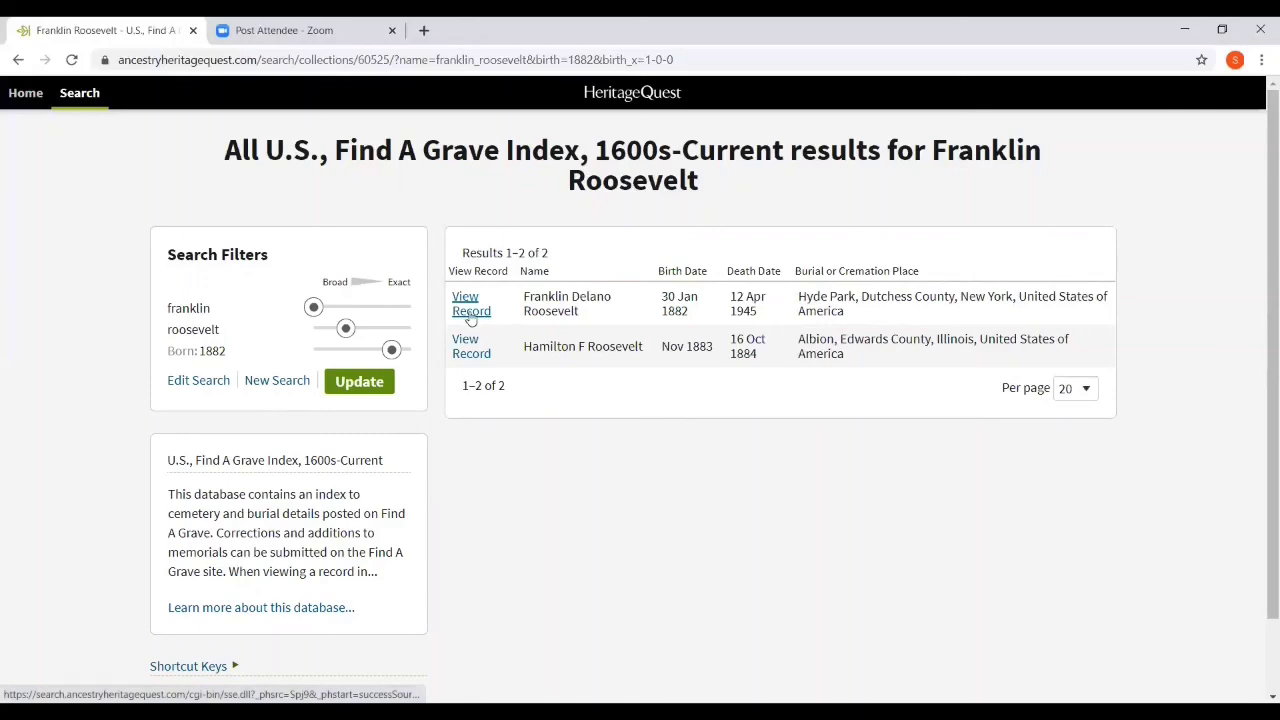
View Franklin Delano Roosevelt's Find A Grave Index record and follow its URL to his memorial on the Find a Grave website.
left_click(476, 316)
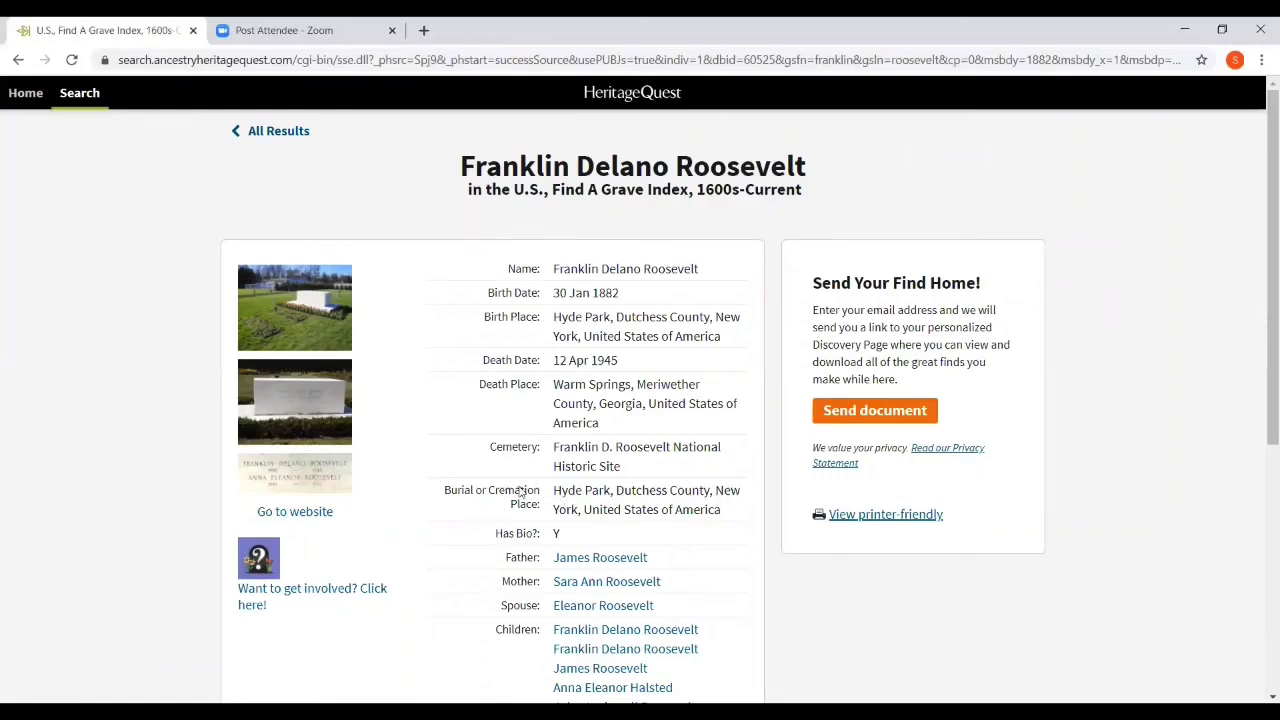
scroll(521, 491, "down", 2)
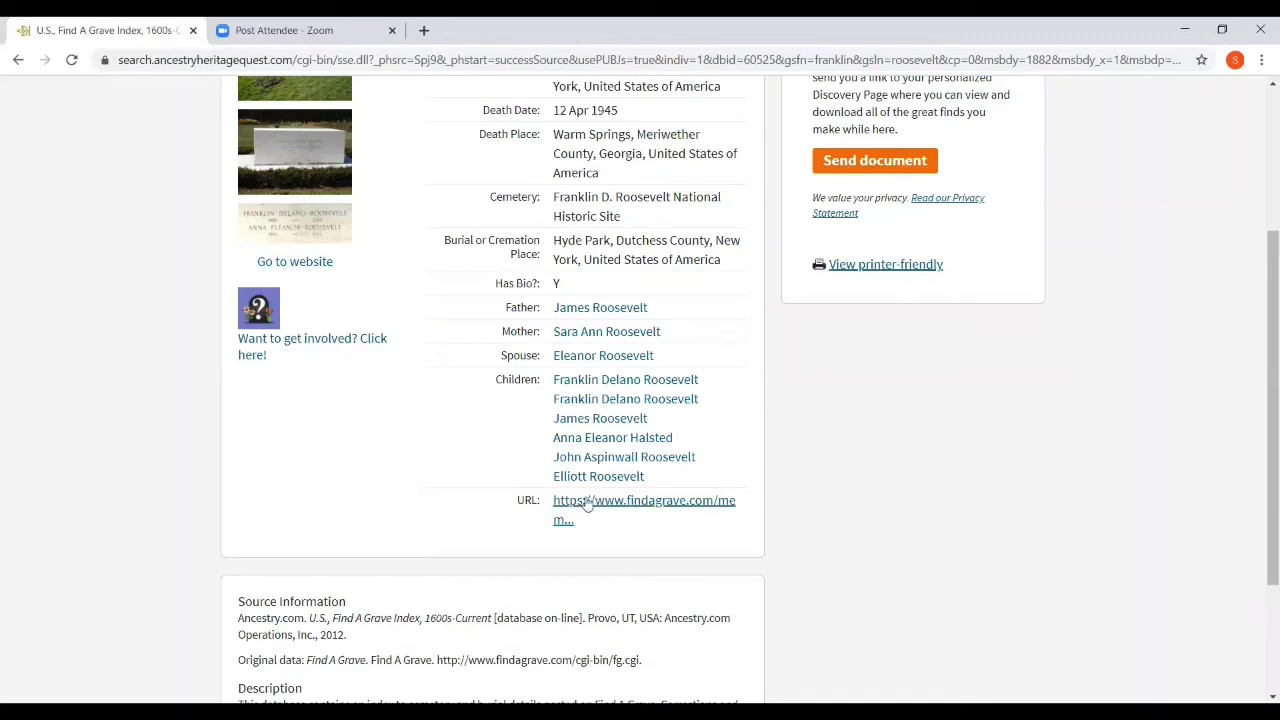
left_click(588, 505)
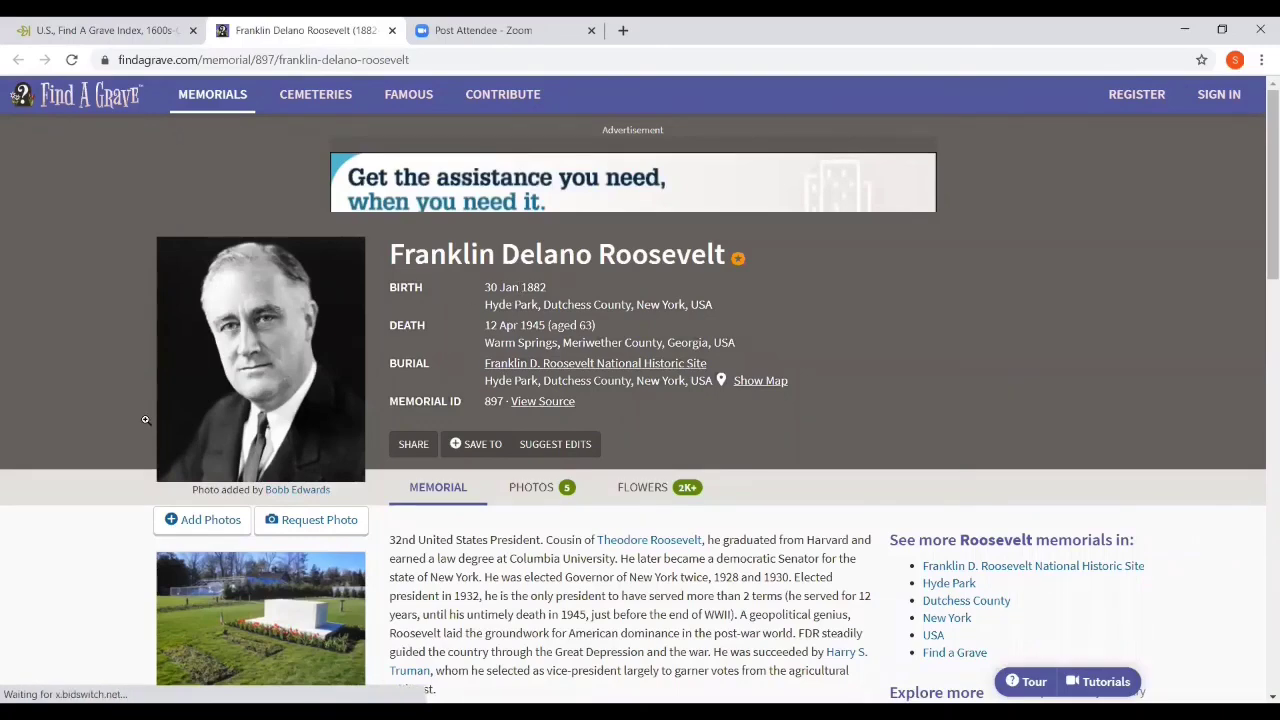
Review the biography, family members and photos on Roosevelt's memorial page, and return to the HeritageQuest collection search page.
scroll(230, 474, "down", 2)
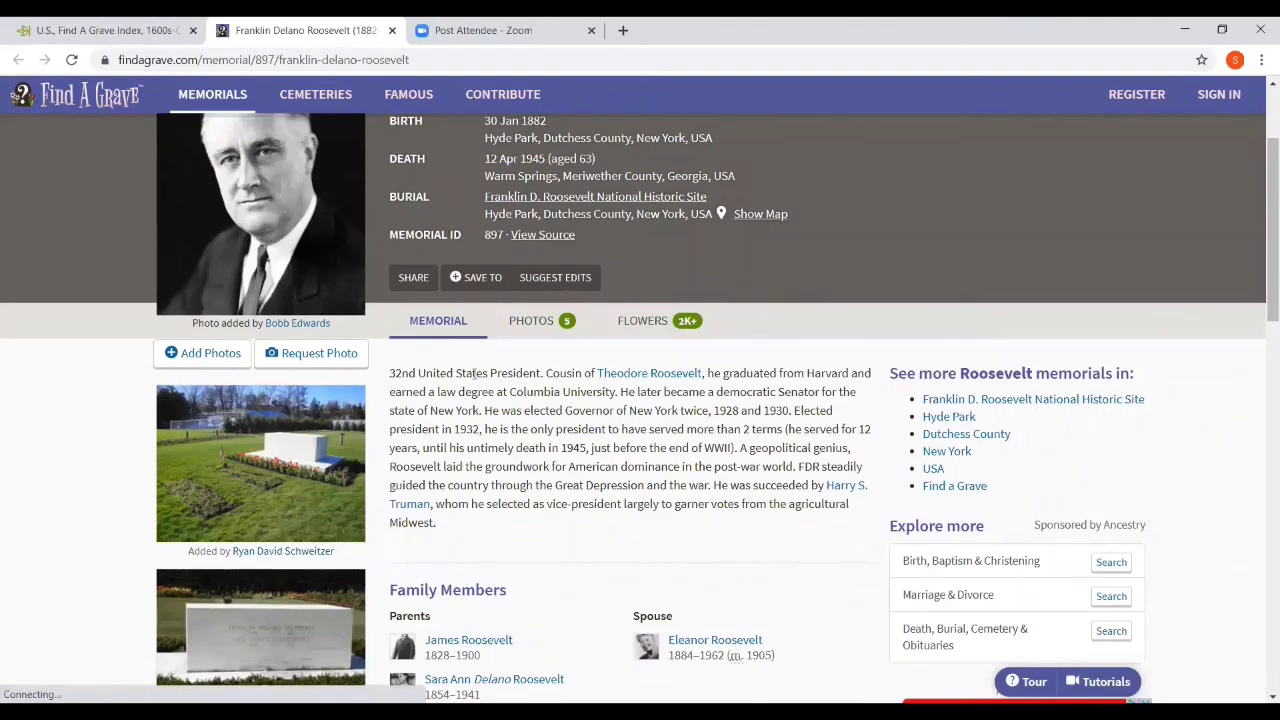
scroll(497, 392, "down", 2)
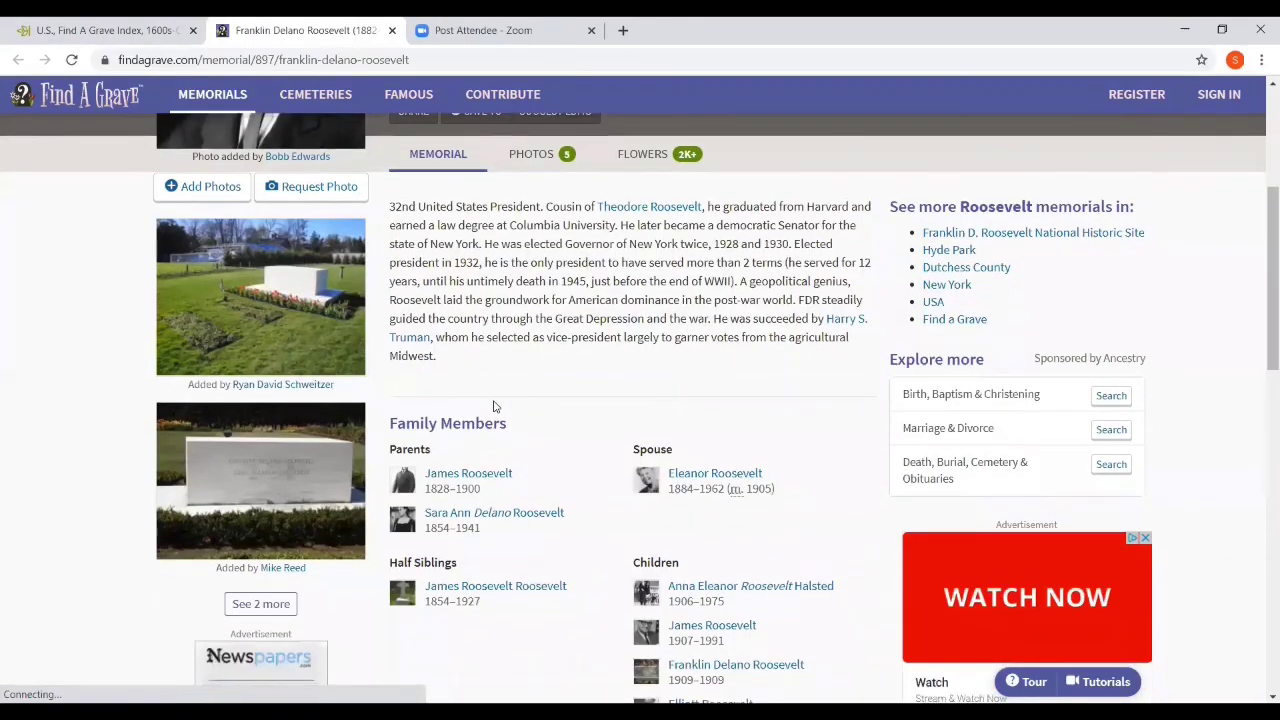
scroll(493, 406, "up", 2)
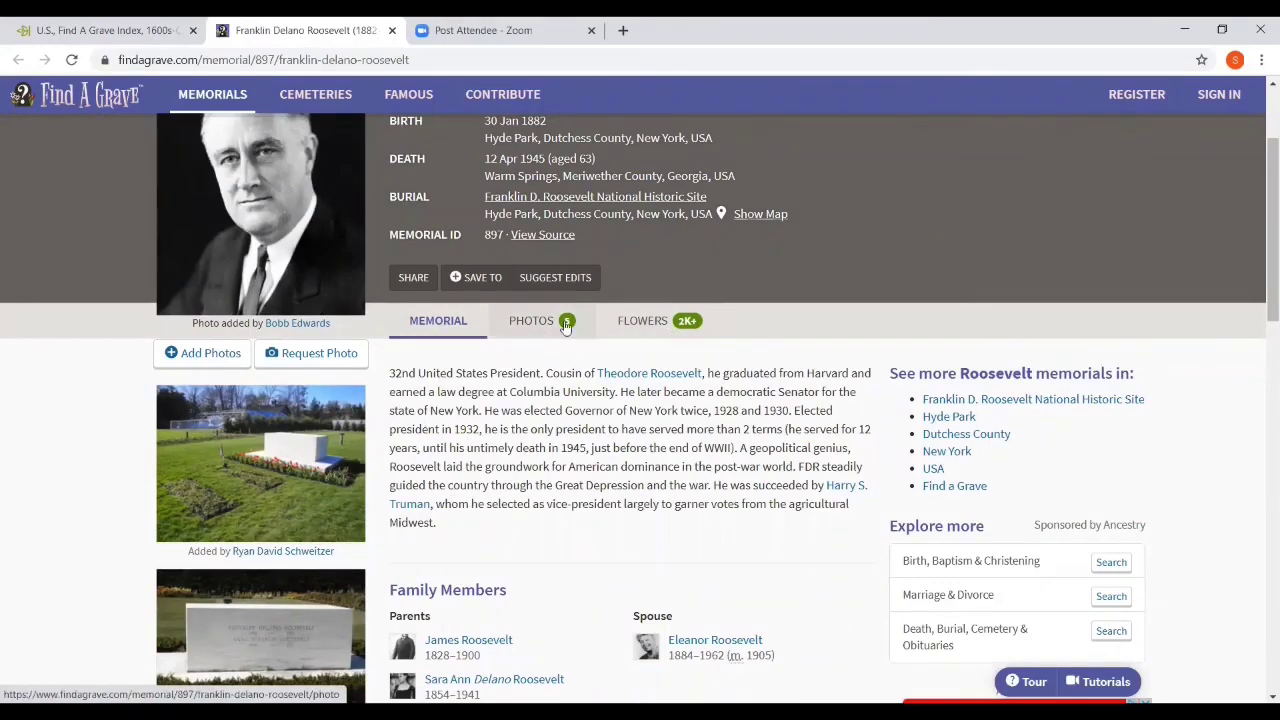
scroll(537, 375, "down", 5)
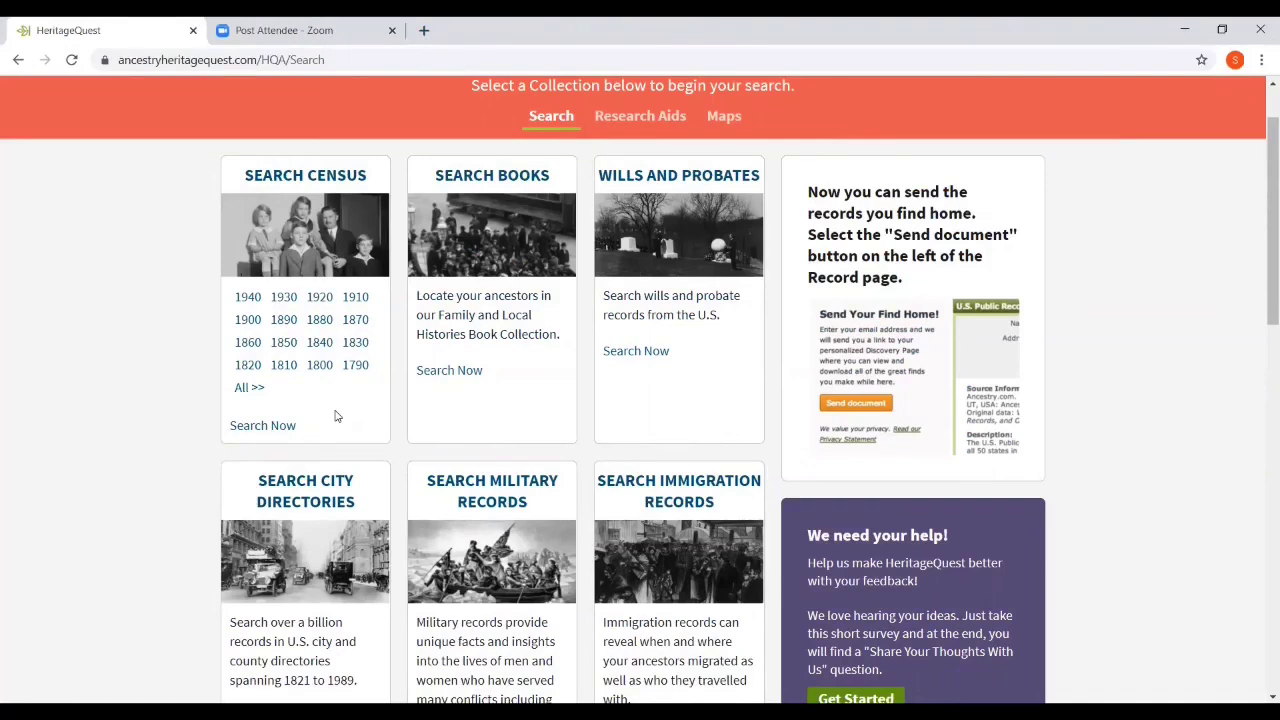
scroll(333, 405, "up", 1)
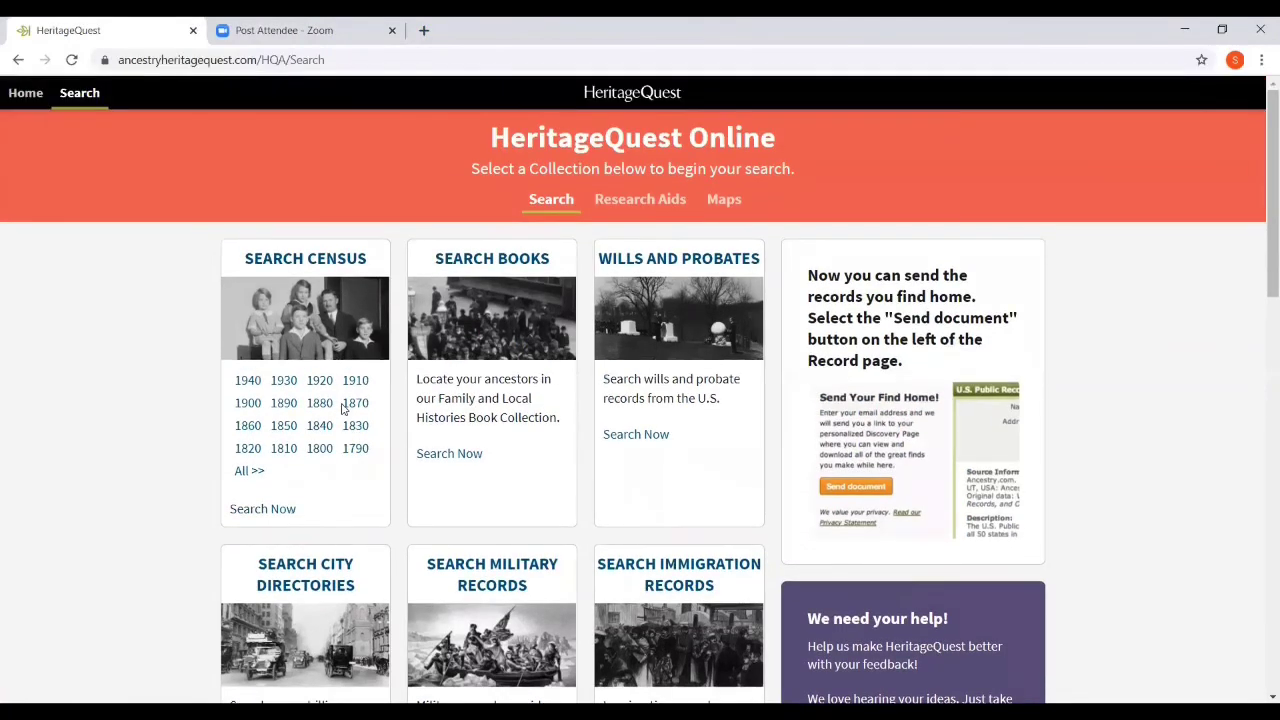